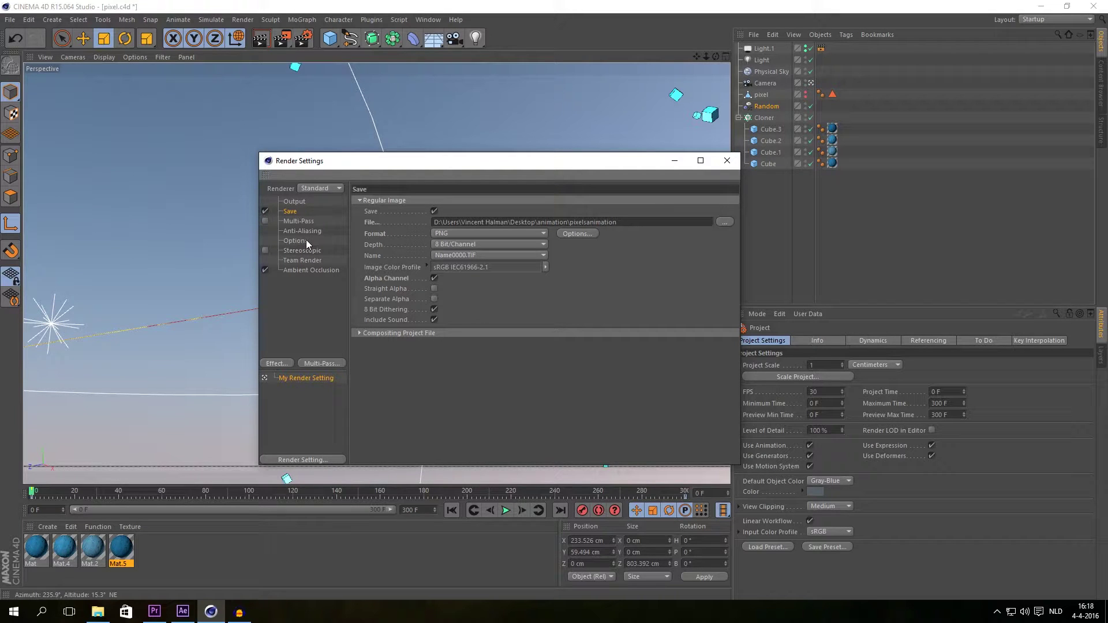
Move the Render Settings window aside and scrub the timeline, returning to frame 0.
left_click_drag(617, 160, 562, 168)
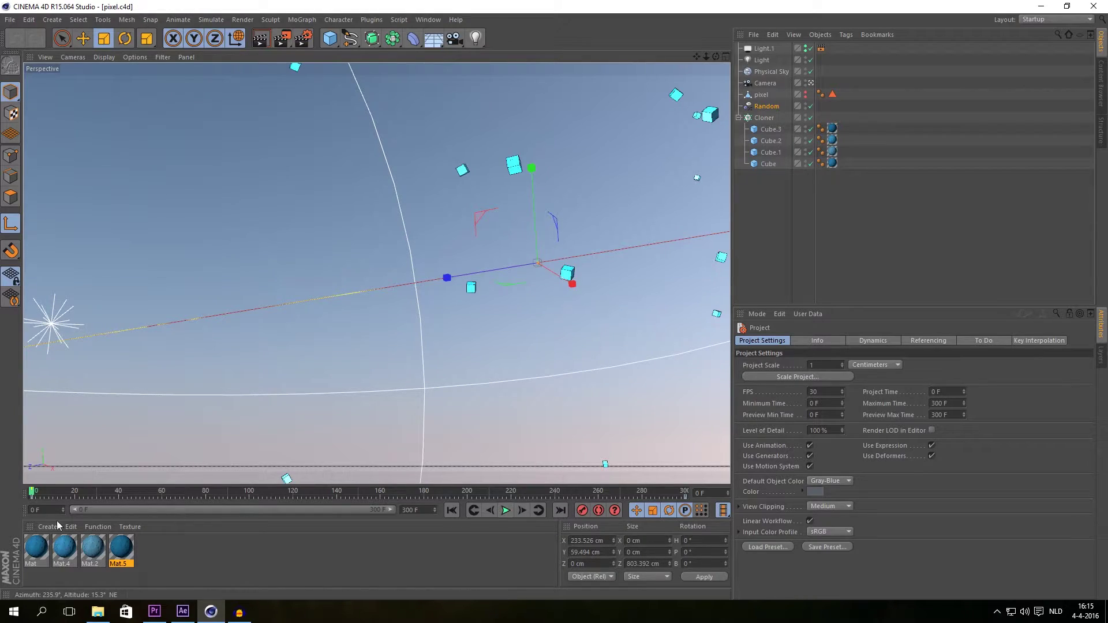
mouse_move(33, 492)
left_mouse_down()
mouse_move(687, 489)
mouse_move(31, 490)
left_mouse_up()
Open Render Settings on the Options page and set Ray Depth to 15.
left_click(303, 39)
left_click_drag(373, 13, 628, 185)
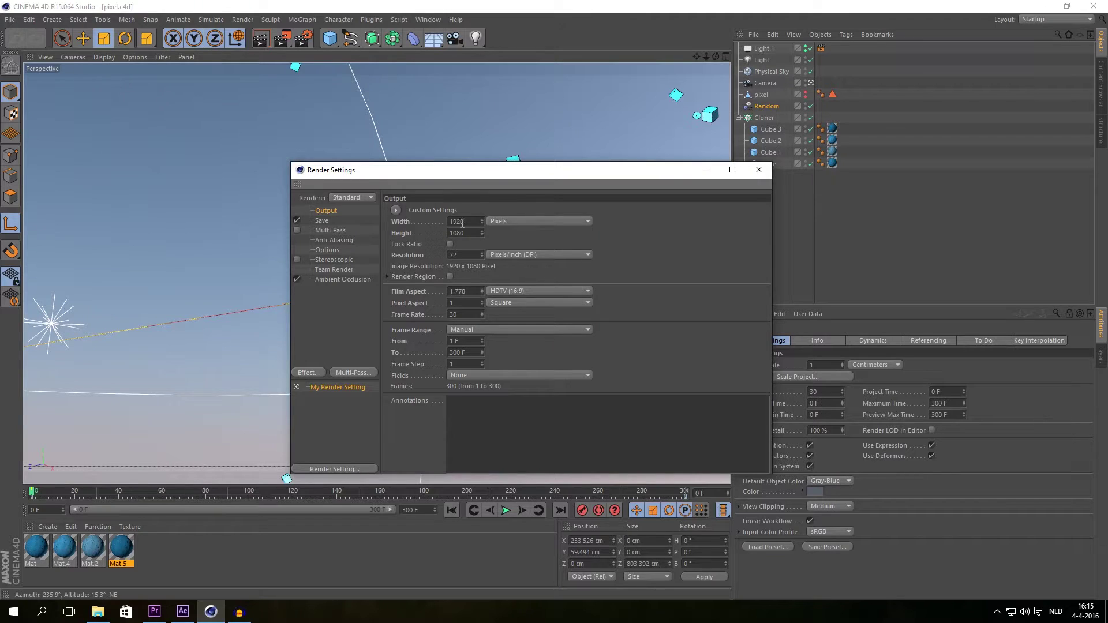
left_click(327, 250)
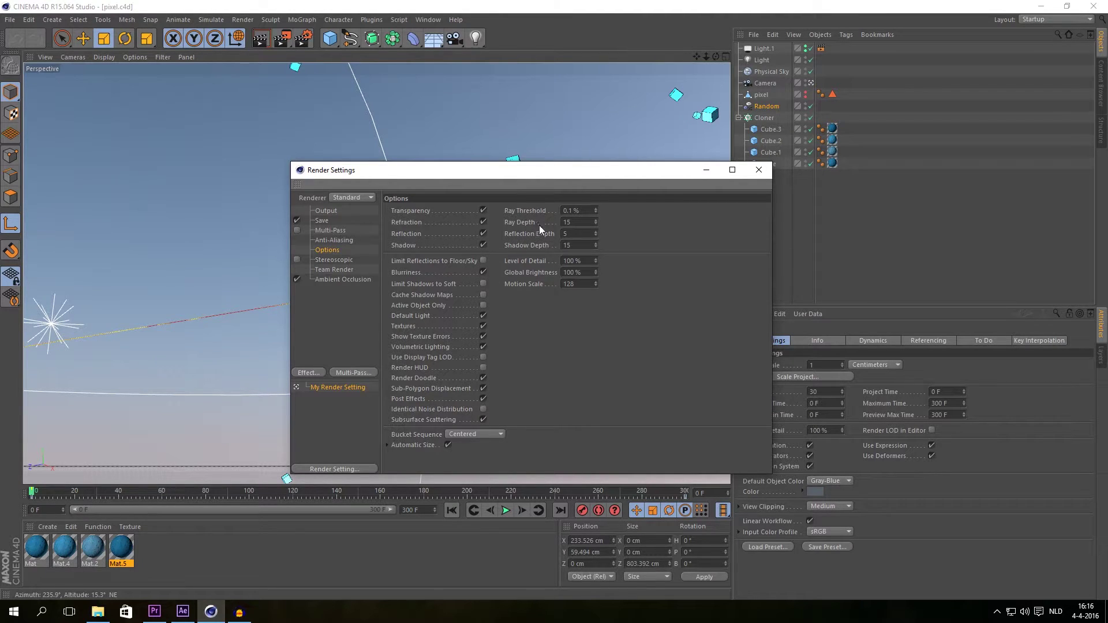
left_click_drag(596, 222, 597, 254)
On the Save page, review the output formats and keep PNG selected.
left_click(326, 221)
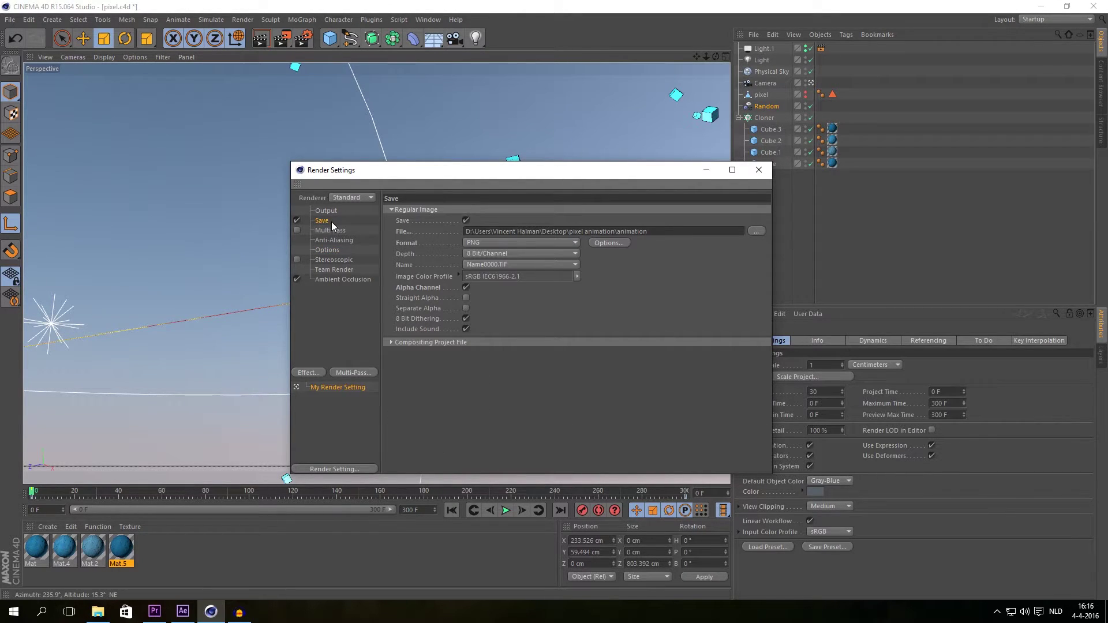
left_click(477, 242)
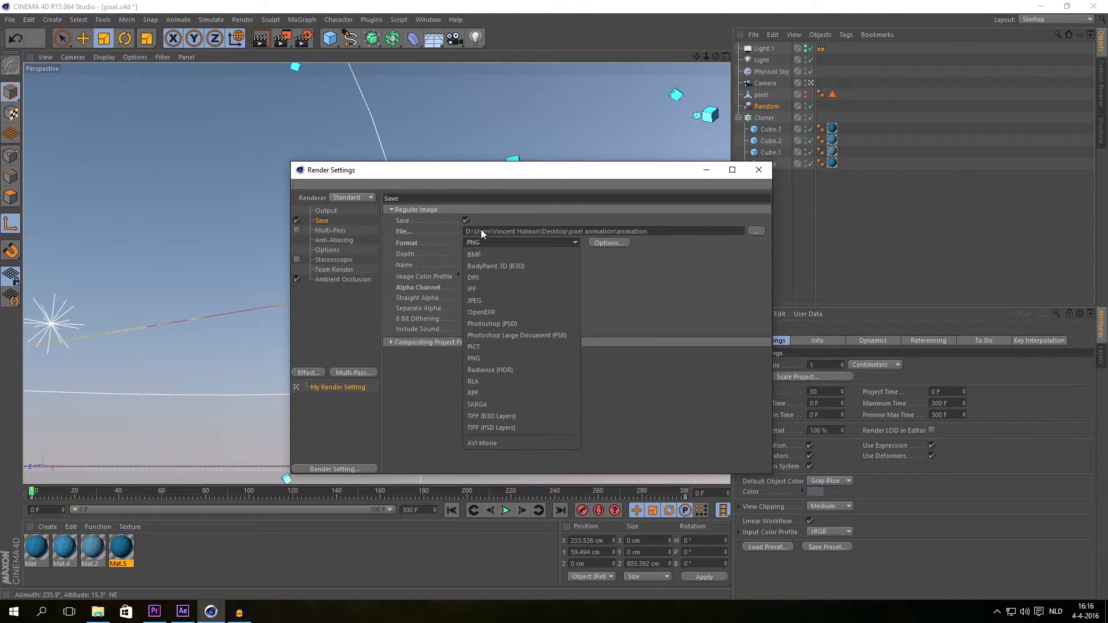
left_click(480, 243)
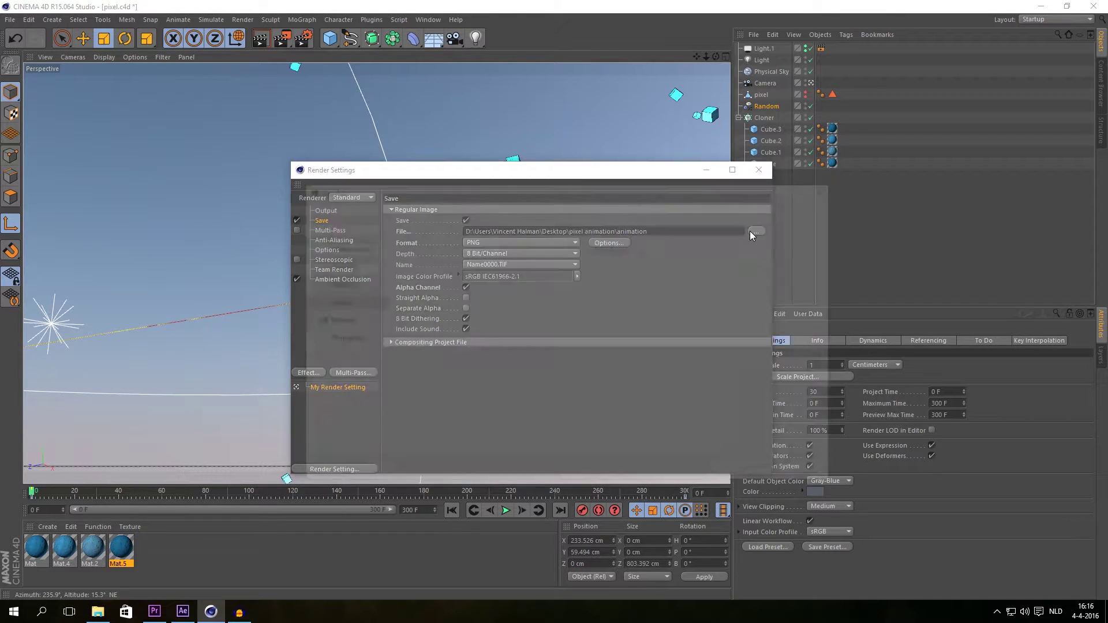
Create a new folder named 'animation' on the desktop for the render output.
left_click(755, 231)
left_click(353, 312)
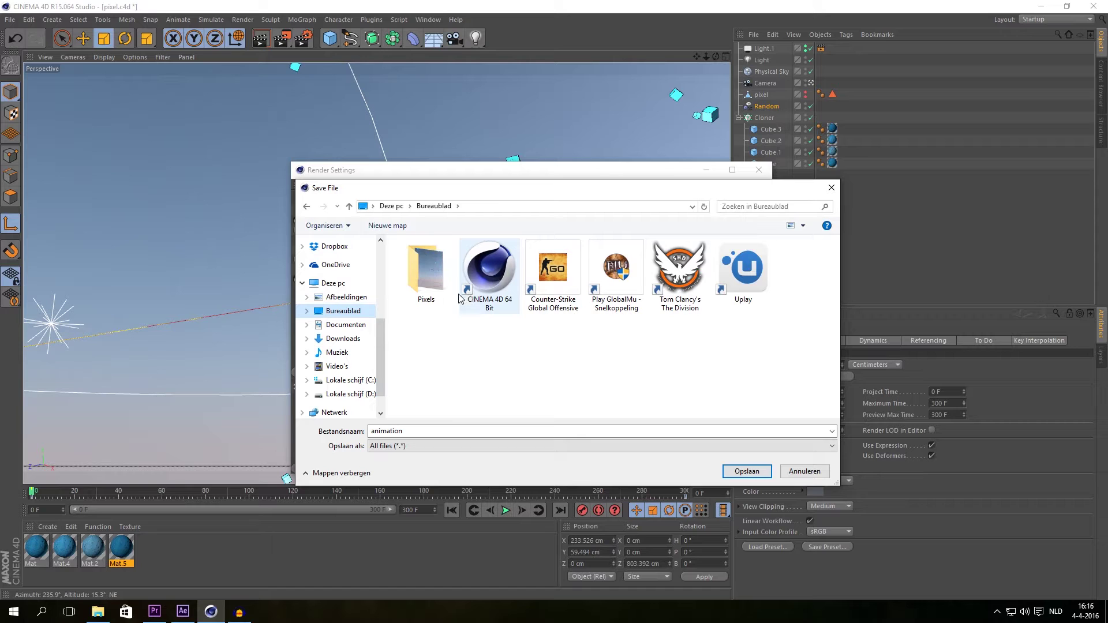
right_click(440, 372)
mouse_move(517, 493)
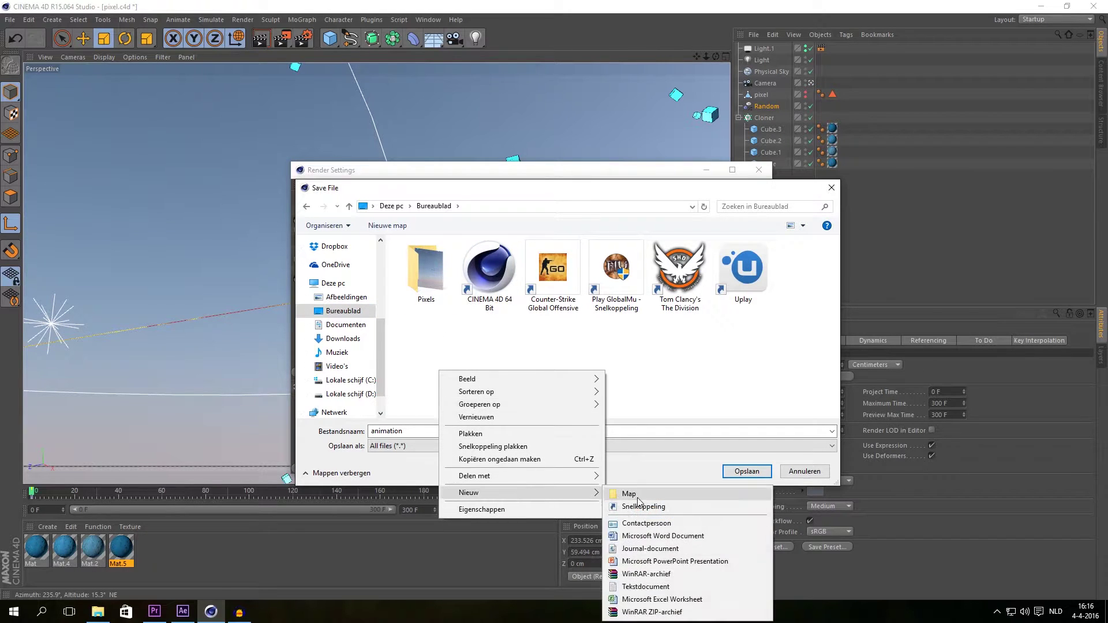
left_click(627, 493)
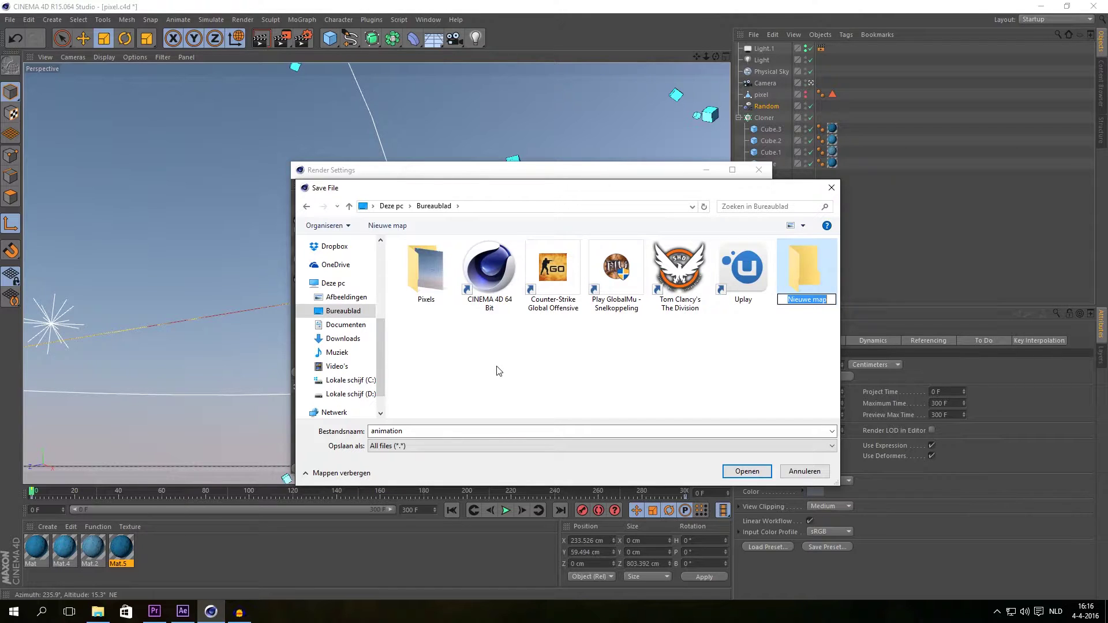
type("animation")
key("Return")
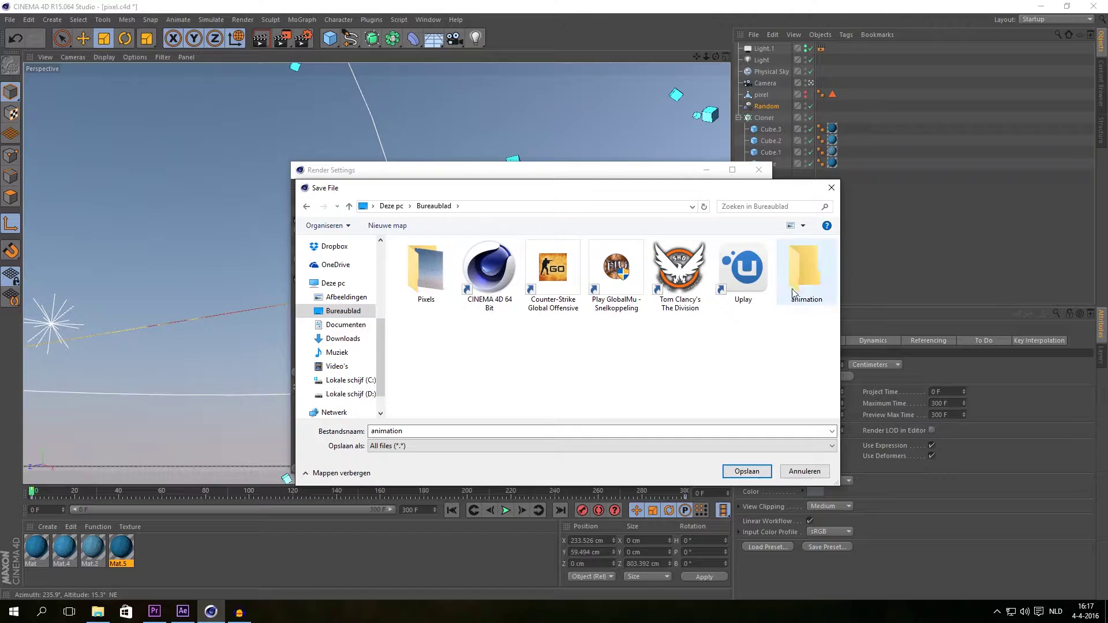
Save the output inside 'animation' with the file name 'pixelsanimation'.
double_click(791, 290)
left_click_drag(423, 431, 352, 437)
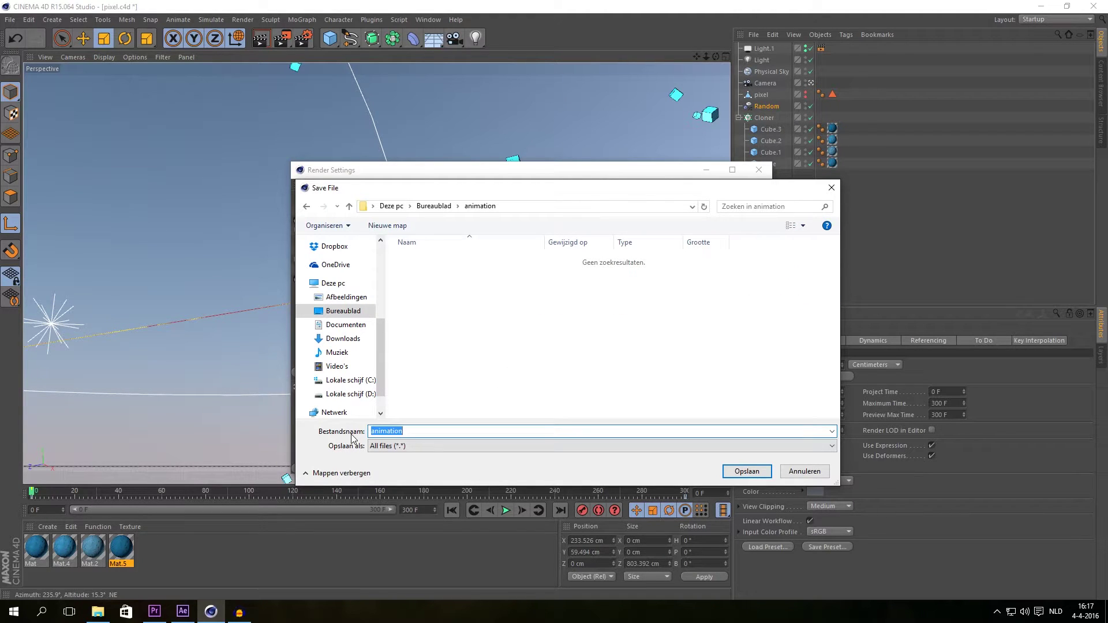
type("pixelsanimation")
left_click(755, 472)
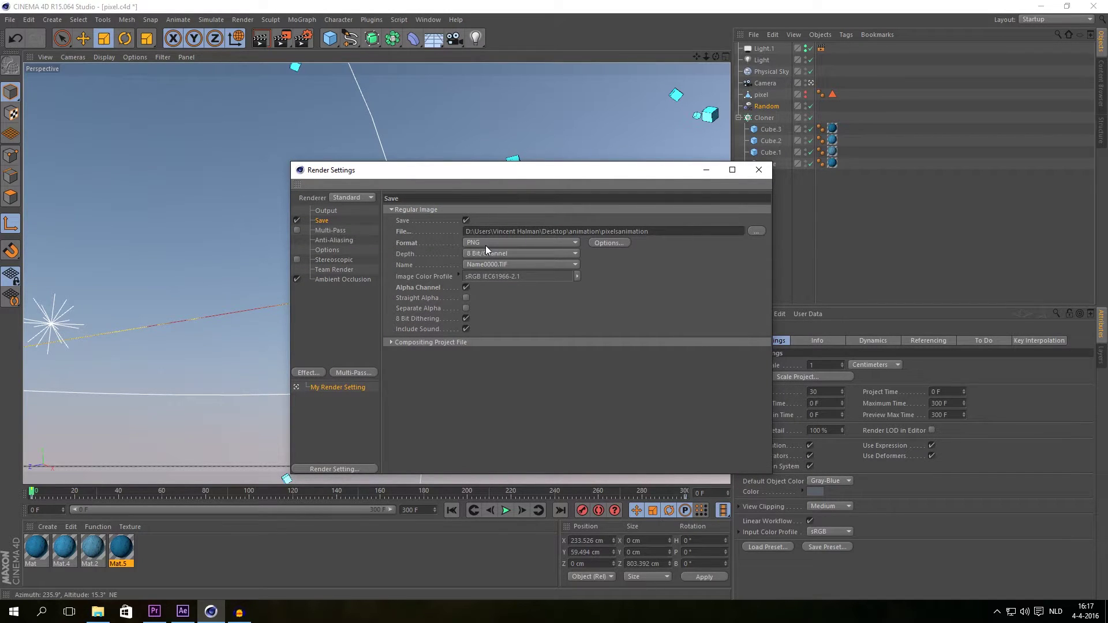
Toggle Alpha Channel off and back on, leaving it enabled, and return to the Output page.
left_click(466, 288)
left_click(469, 287)
left_click(469, 287)
left_click(467, 287)
left_click(467, 287)
left_click(325, 211)
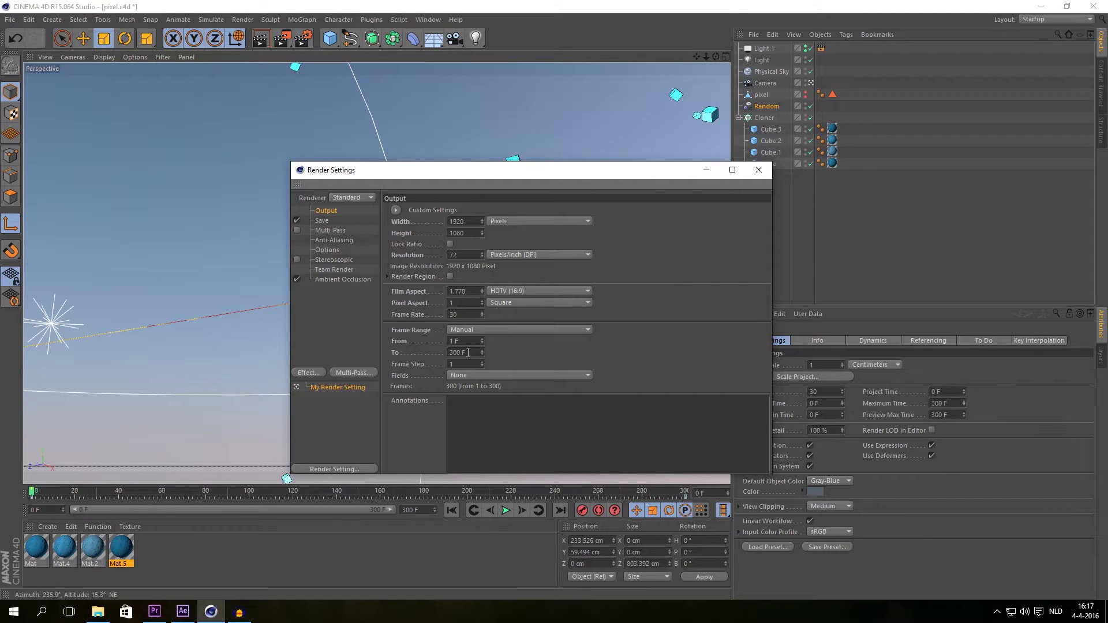
Set the render range start to 0 F (0–300 F, 301 frames) and return to Save.
left_click_drag(462, 342, 422, 341)
left_click_drag(531, 177, 722, 182)
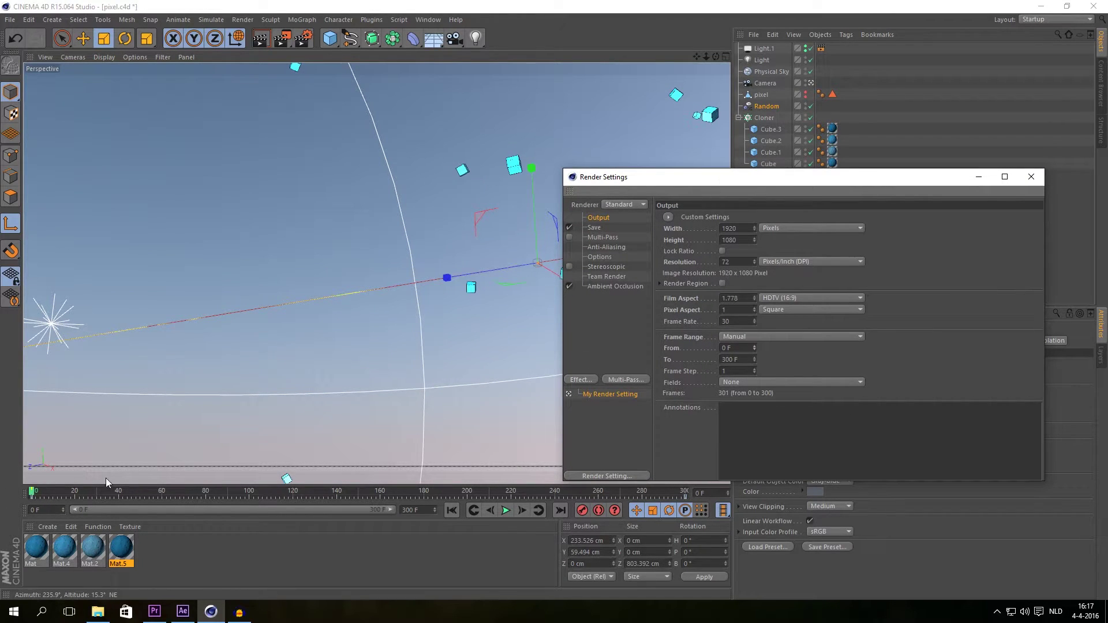
left_click_drag(750, 177, 445, 154)
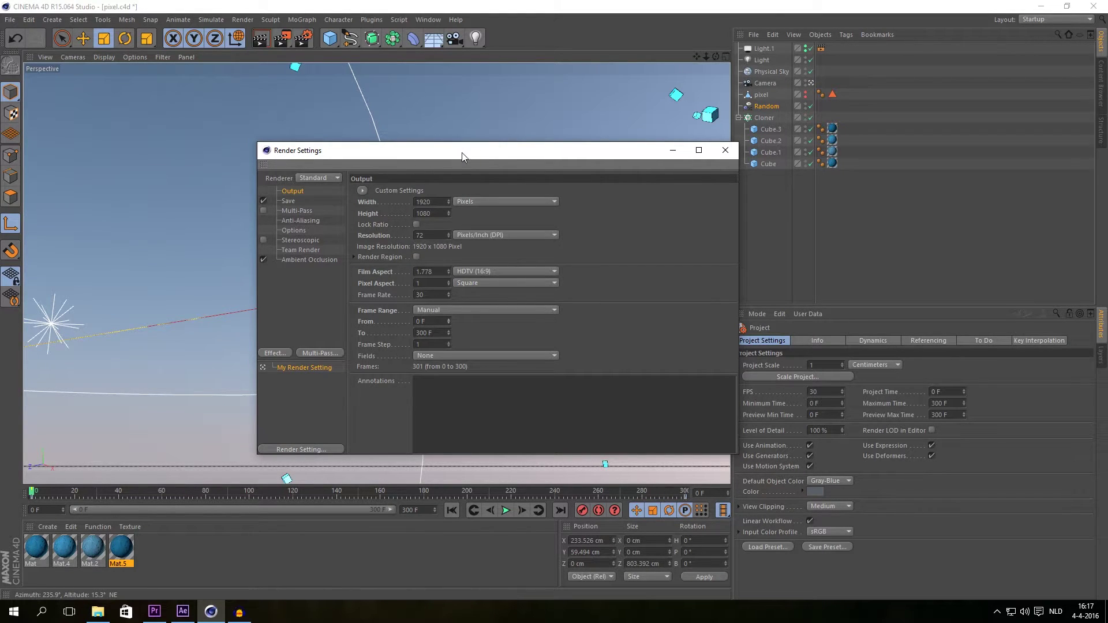
mouse_move(463, 153)
left_mouse_down()
mouse_move(479, 157)
mouse_move(465, 162)
left_mouse_up()
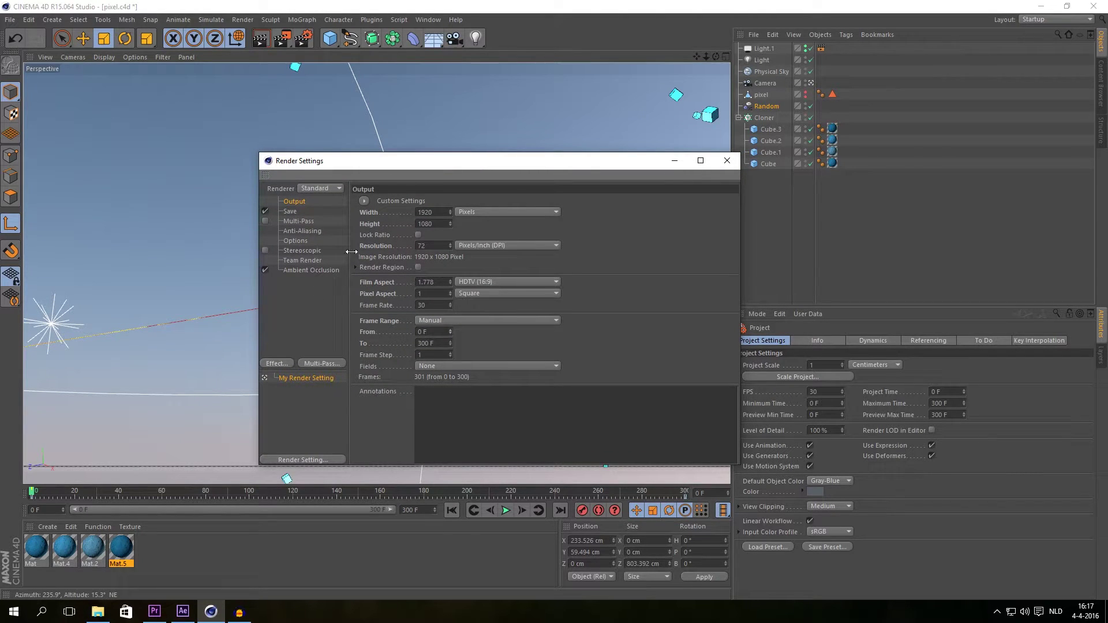
left_click(289, 212)
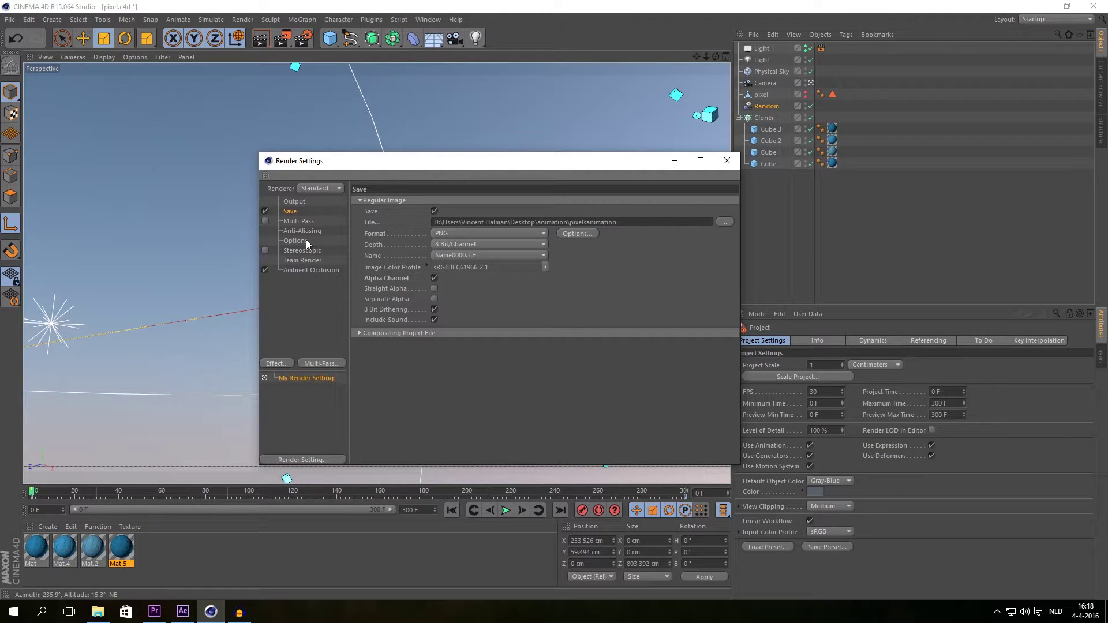
left_click_drag(617, 161, 562, 169)
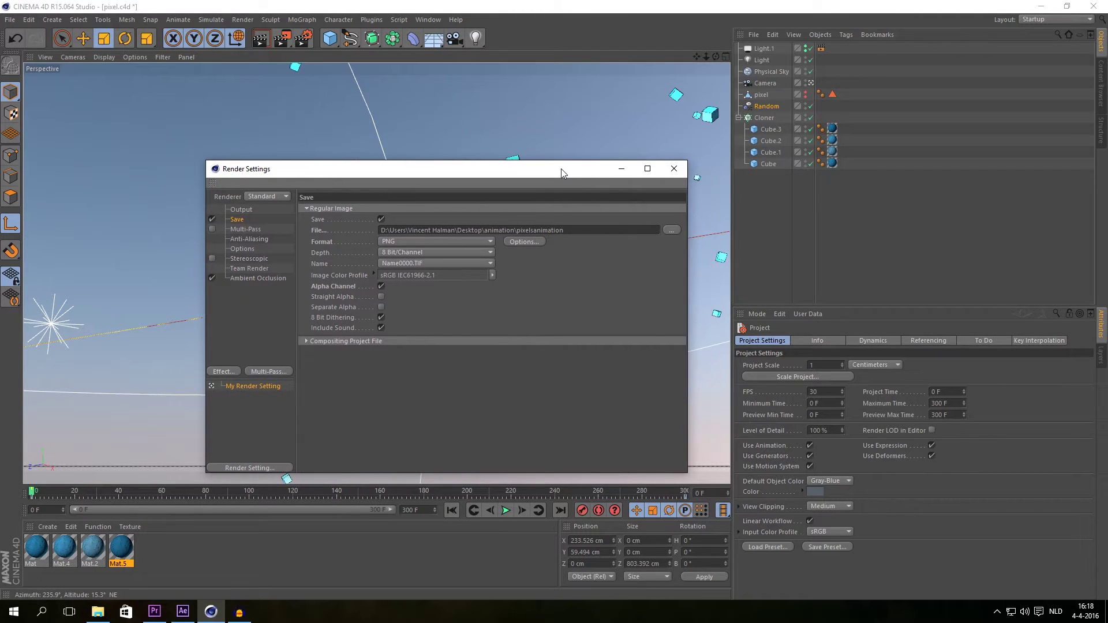
Close Render Settings and render the animation to pixelsanimation frames in the Picture Viewer.
left_click(670, 171)
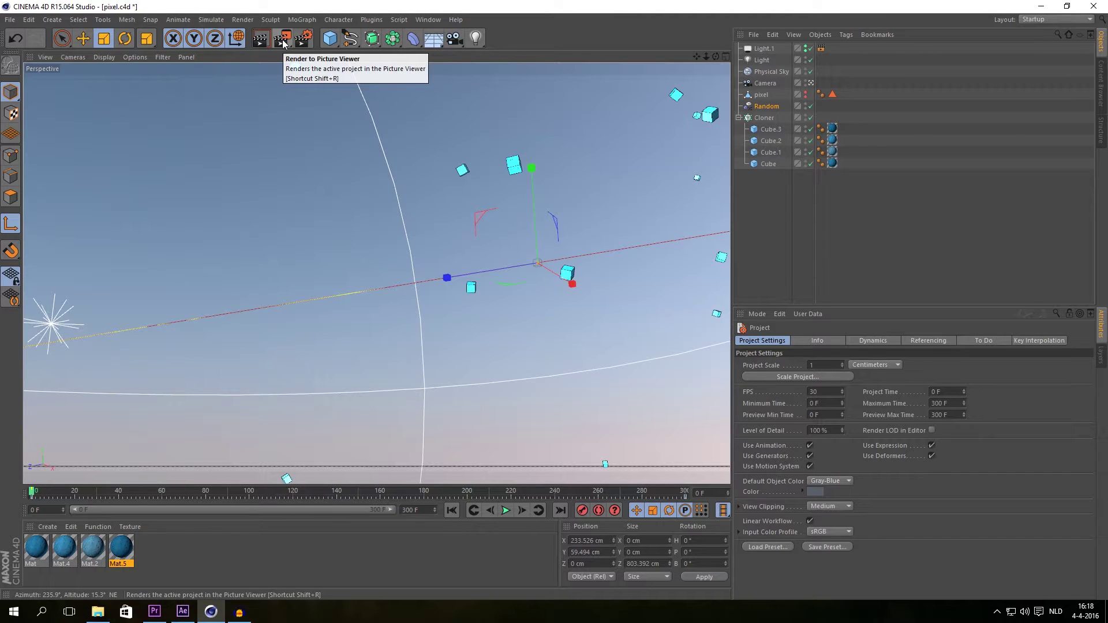
left_click(282, 39)
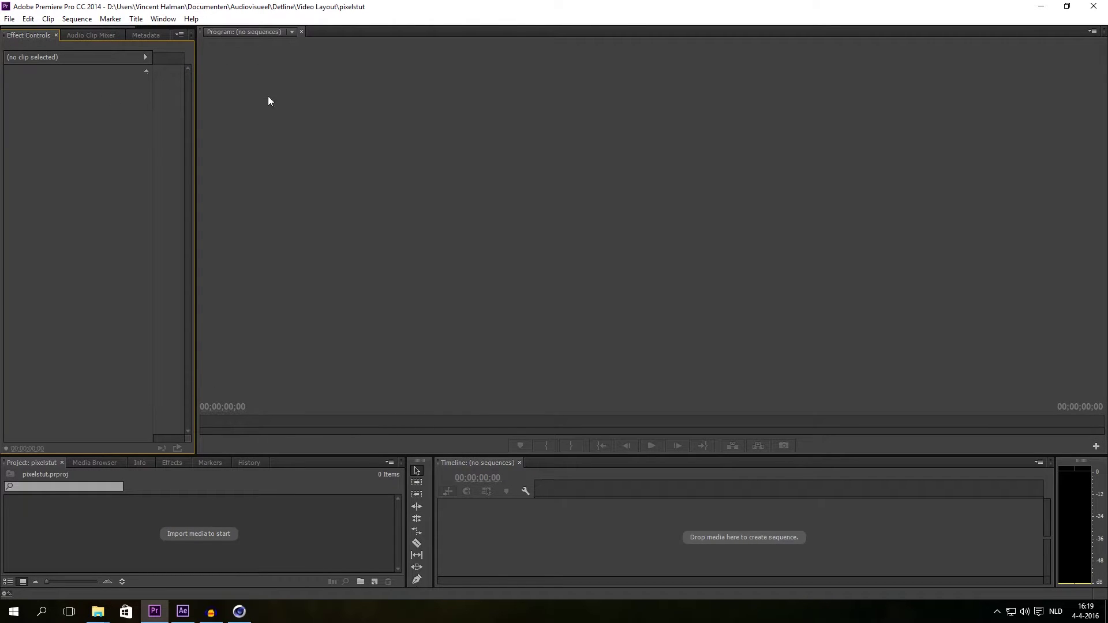
left_click(98, 612)
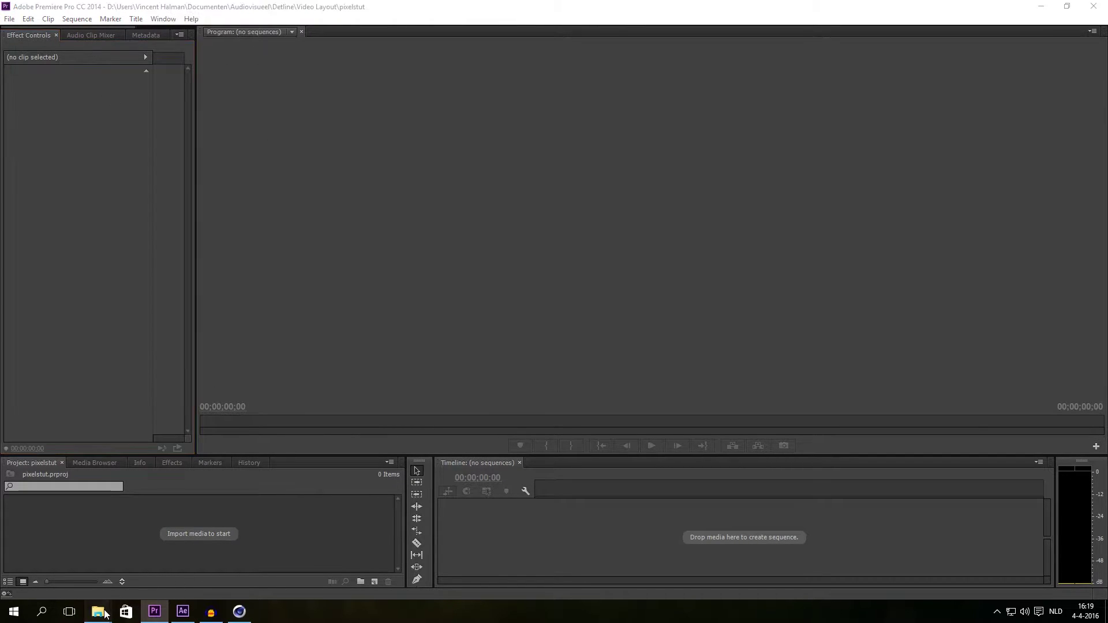
left_click(148, 576)
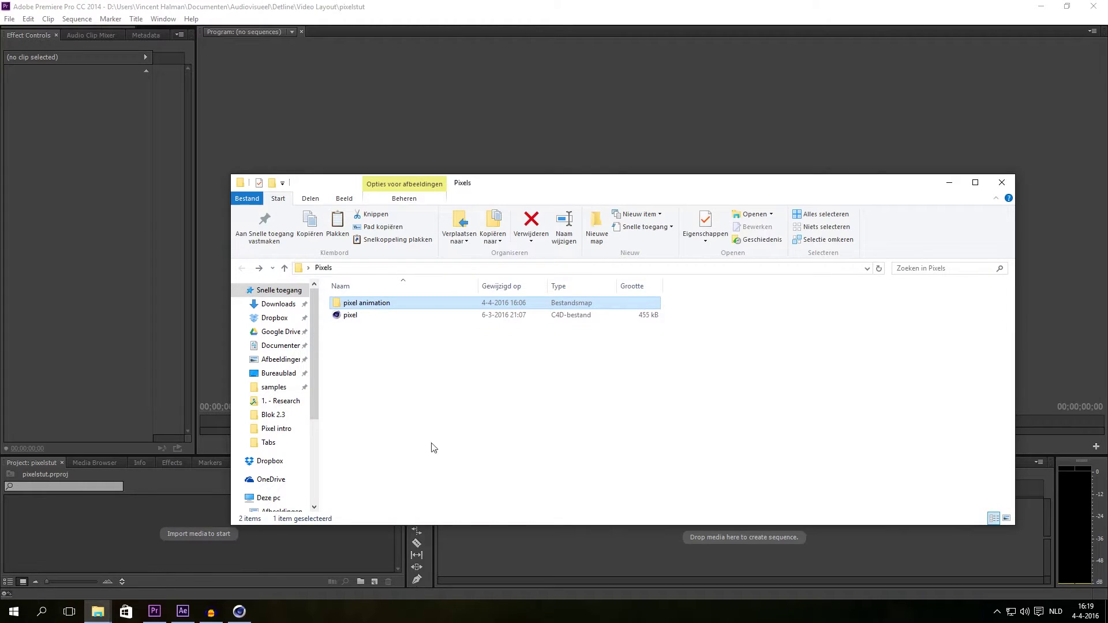
double_click(390, 306)
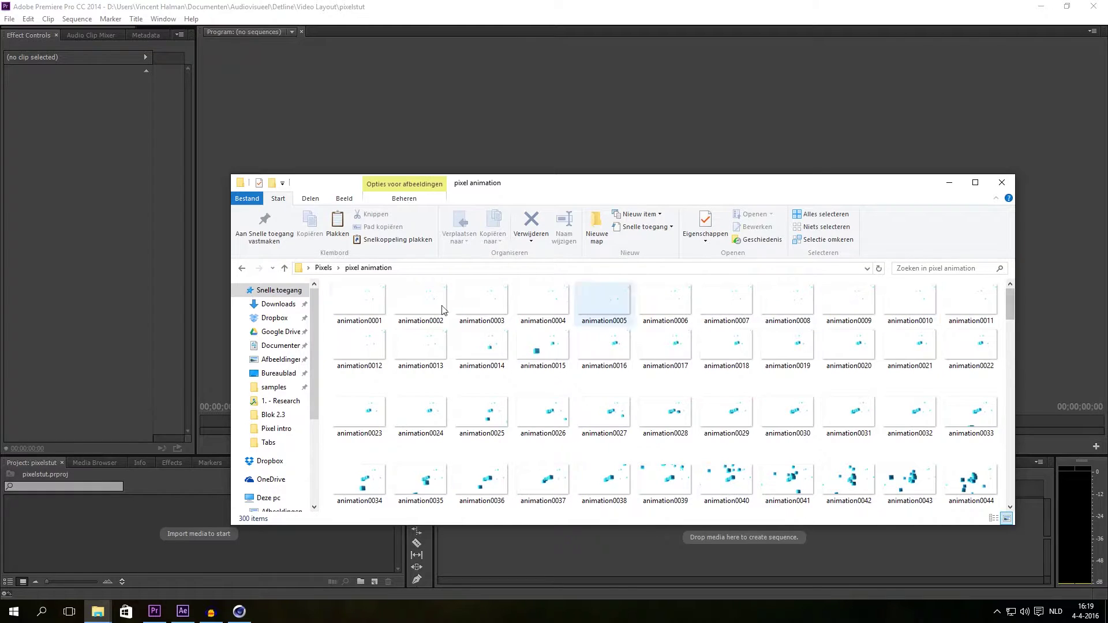
left_click_drag(1013, 306, 1011, 387)
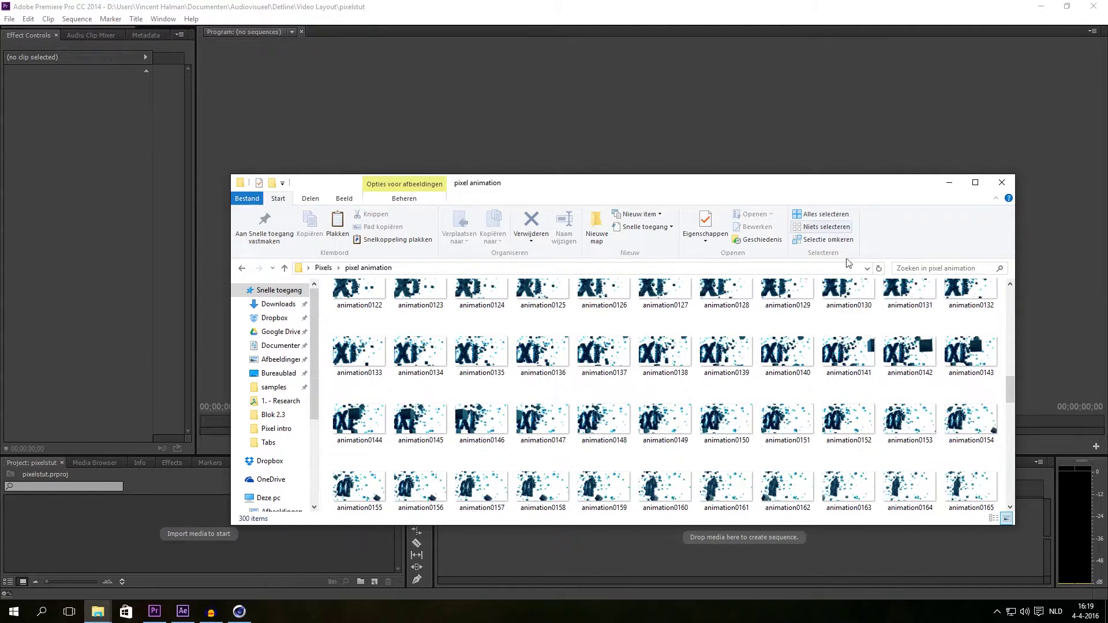
left_click(1002, 182)
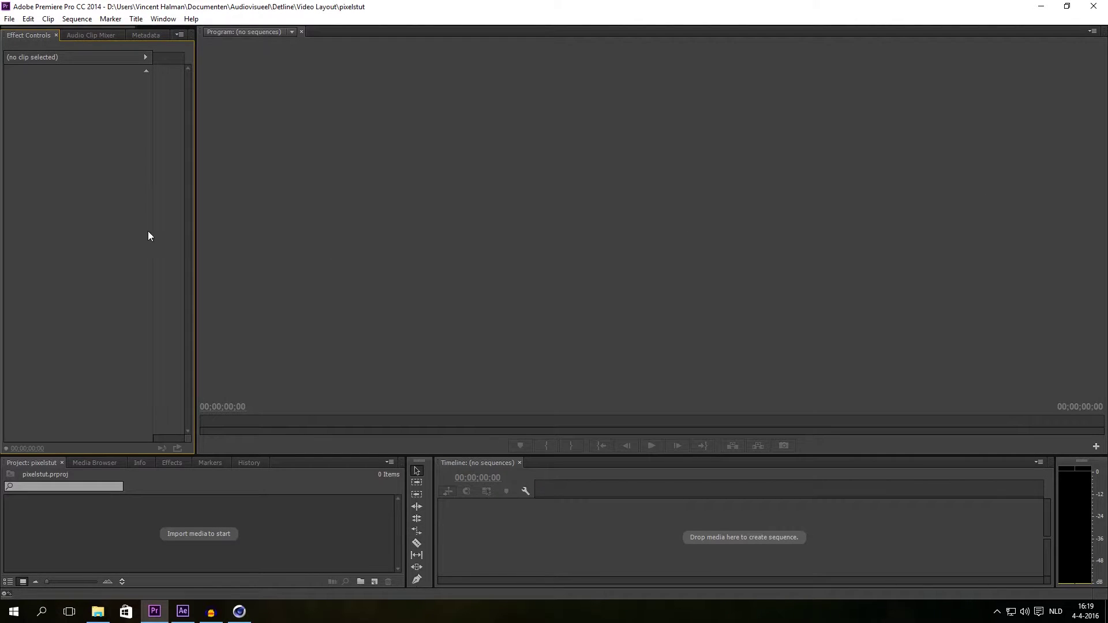
Open the import dialog and browse to Desktop > Pixels > pixel animation.
right_click(115, 522)
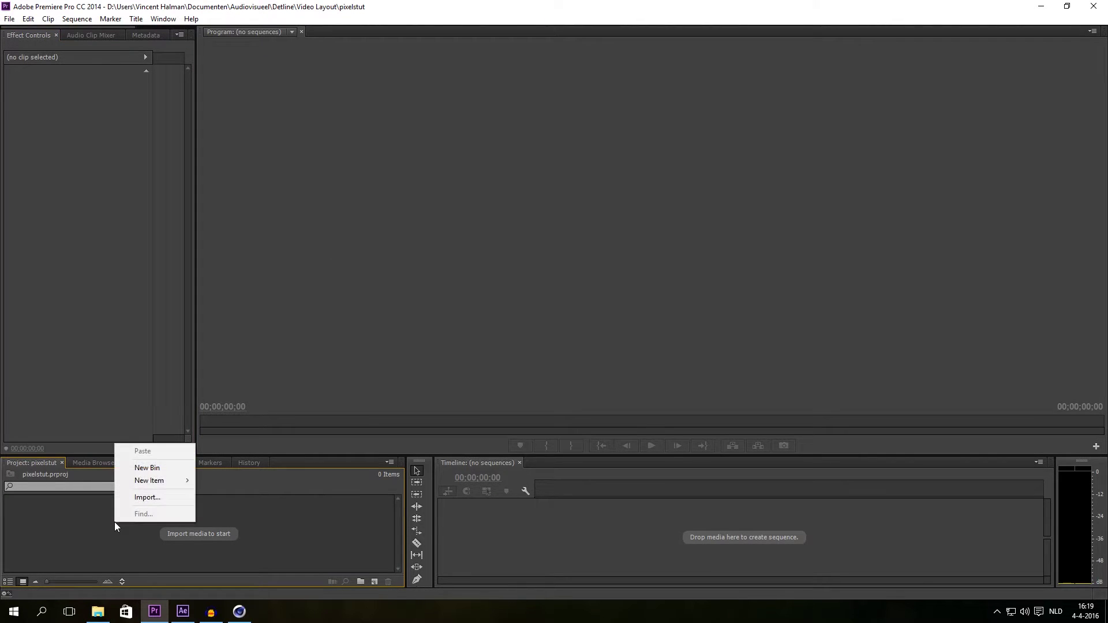
left_click(147, 497)
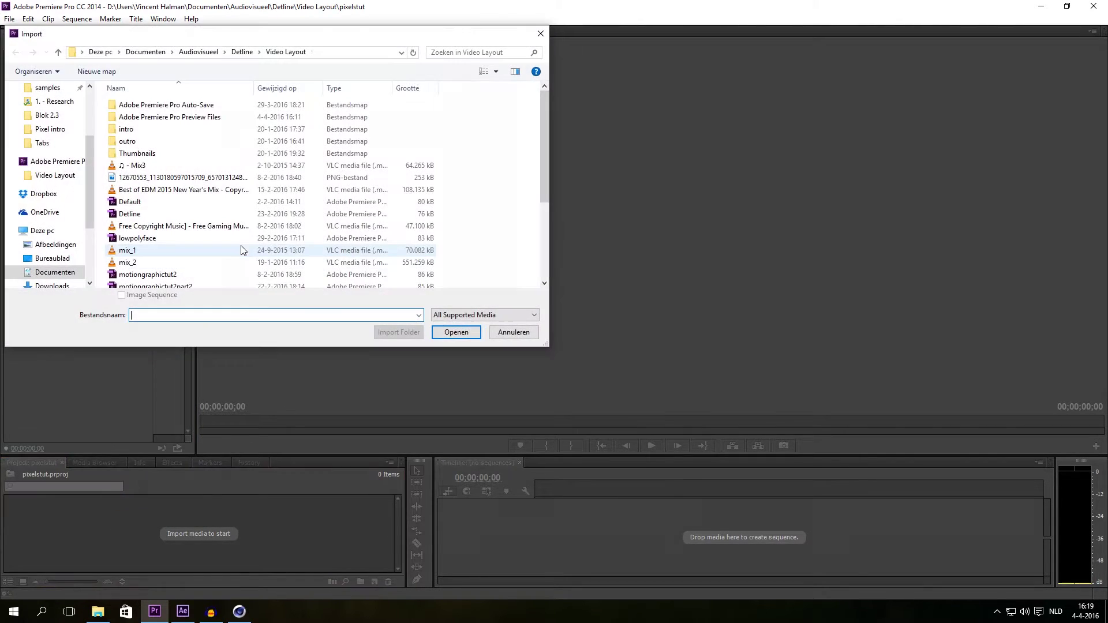
left_click(64, 245)
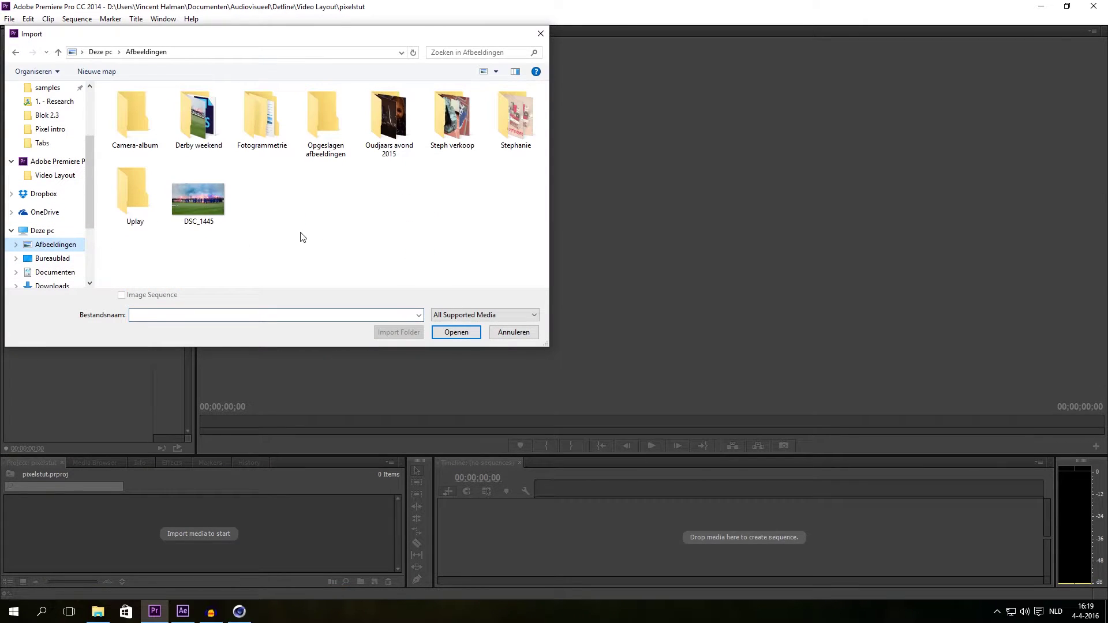
left_click(44, 231)
left_click(59, 261)
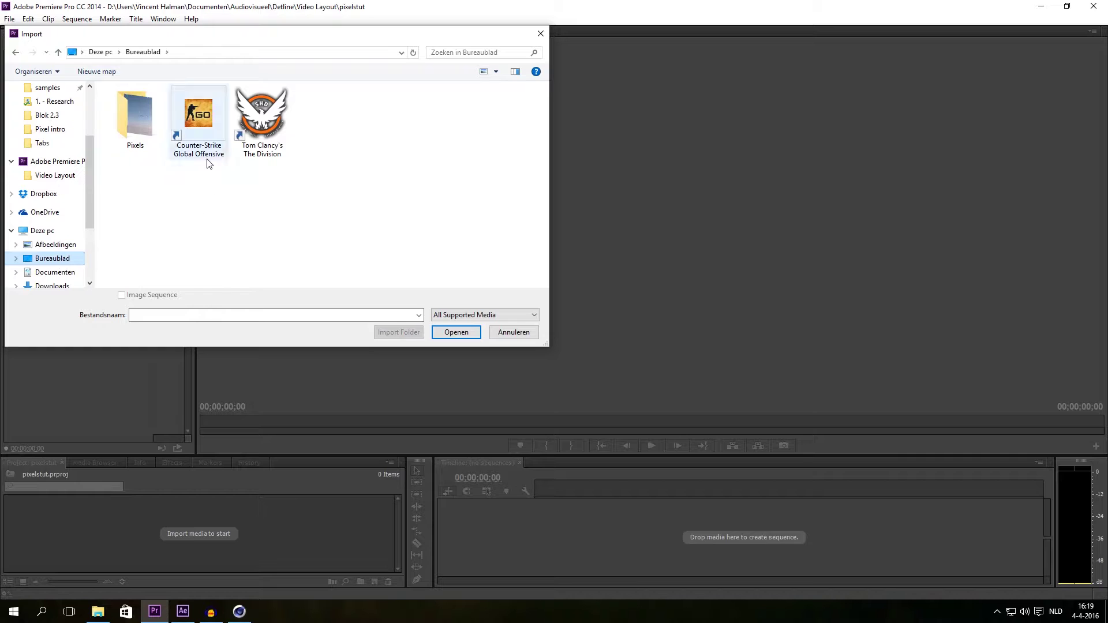
double_click(142, 127)
double_click(142, 105)
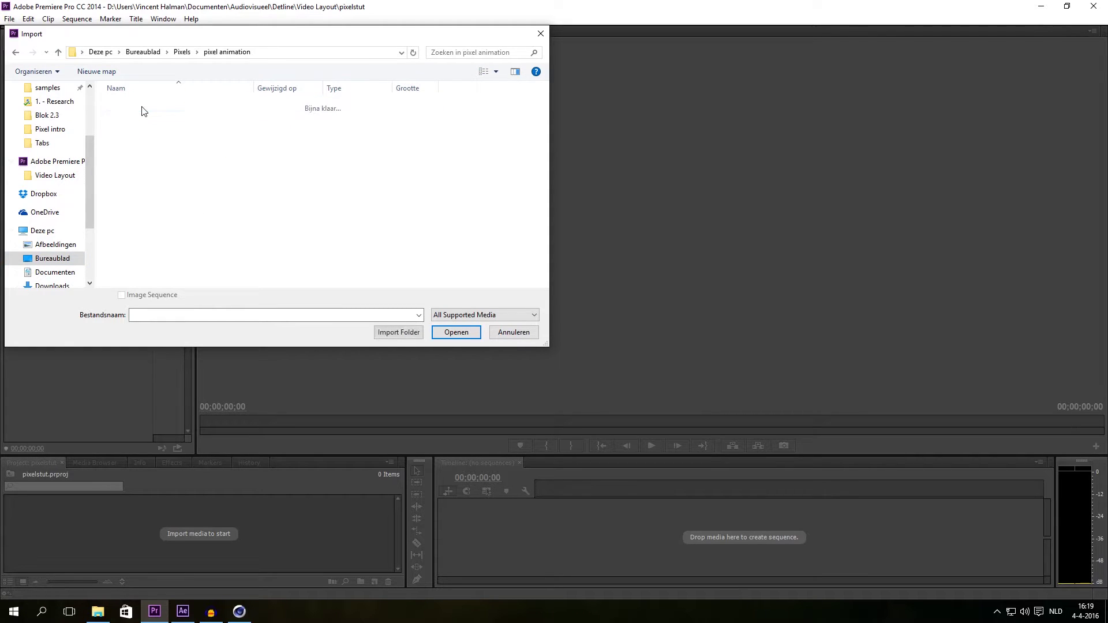
mouse_move(546, 101)
left_mouse_down()
mouse_move(546, 113)
mouse_move(546, 98)
left_mouse_up()
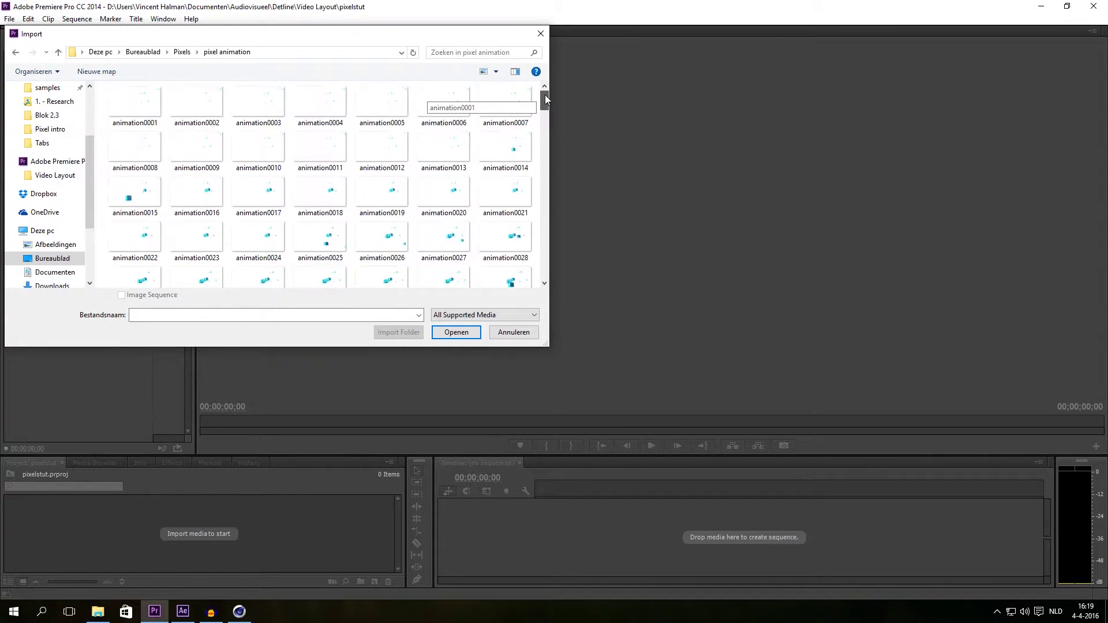
Import animation0001.png with Image Sequence enabled as a single clip.
left_click(143, 113)
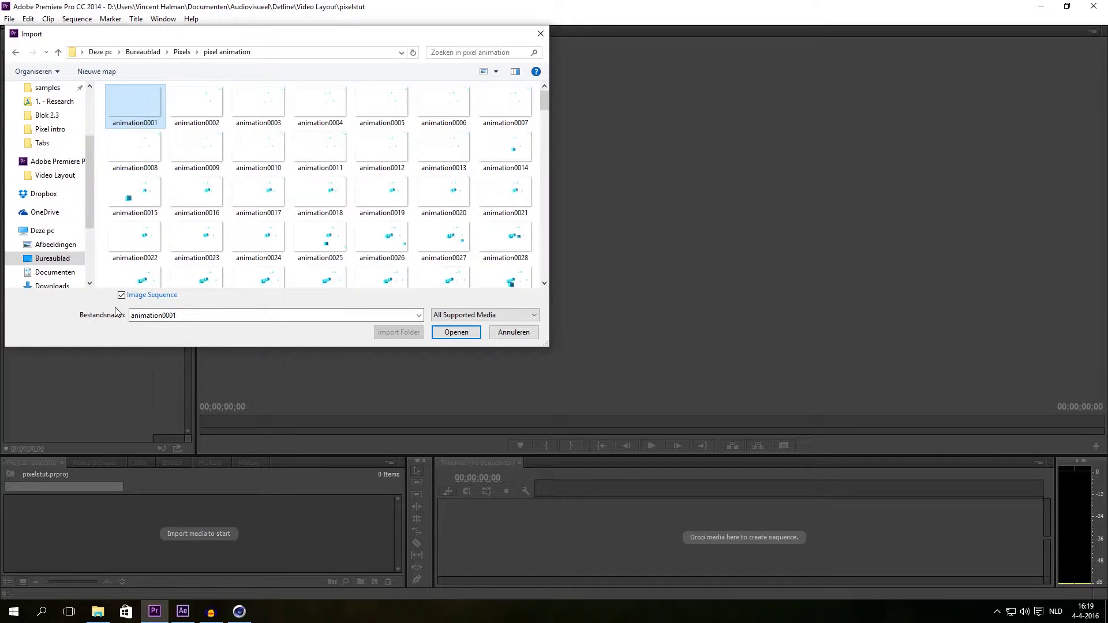
left_click(121, 296)
left_click(197, 104)
left_click(254, 110)
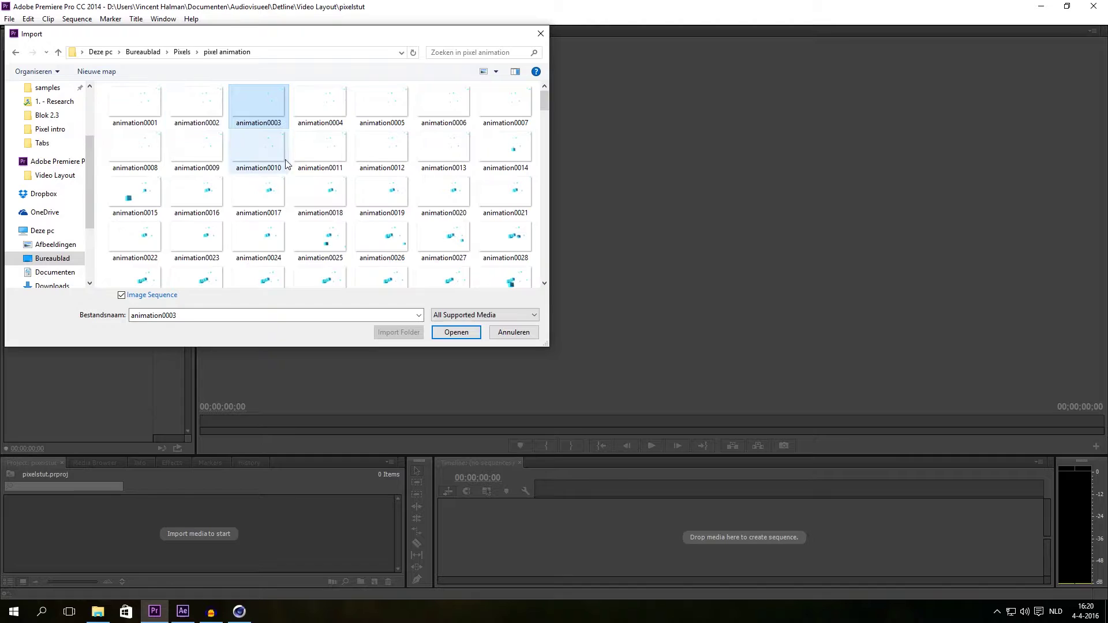
left_click(122, 296)
key("Home")
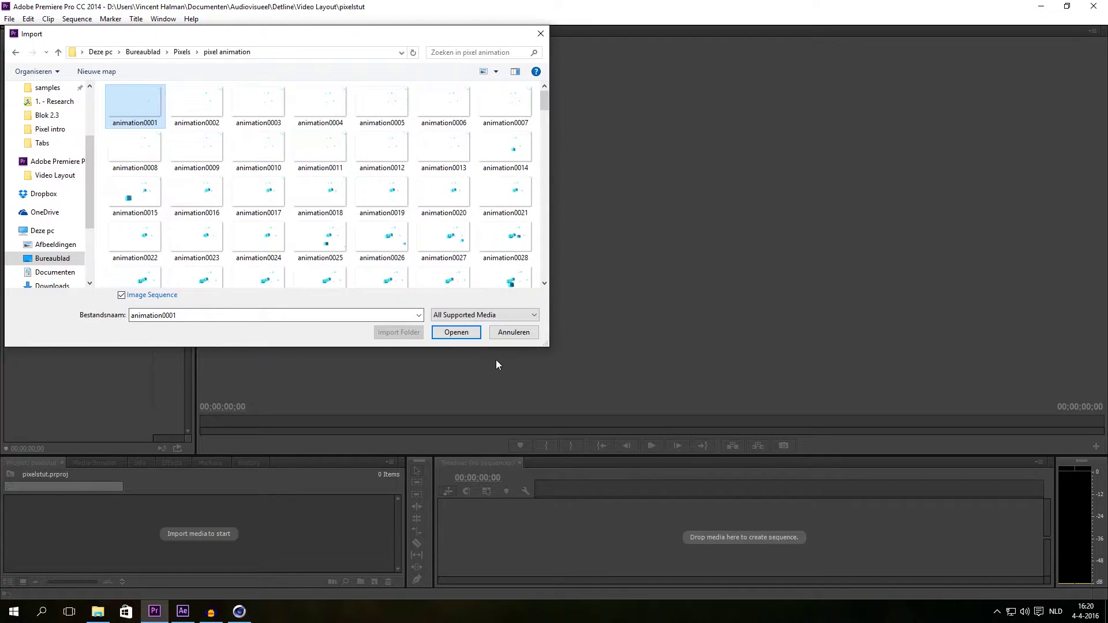
left_click(466, 340)
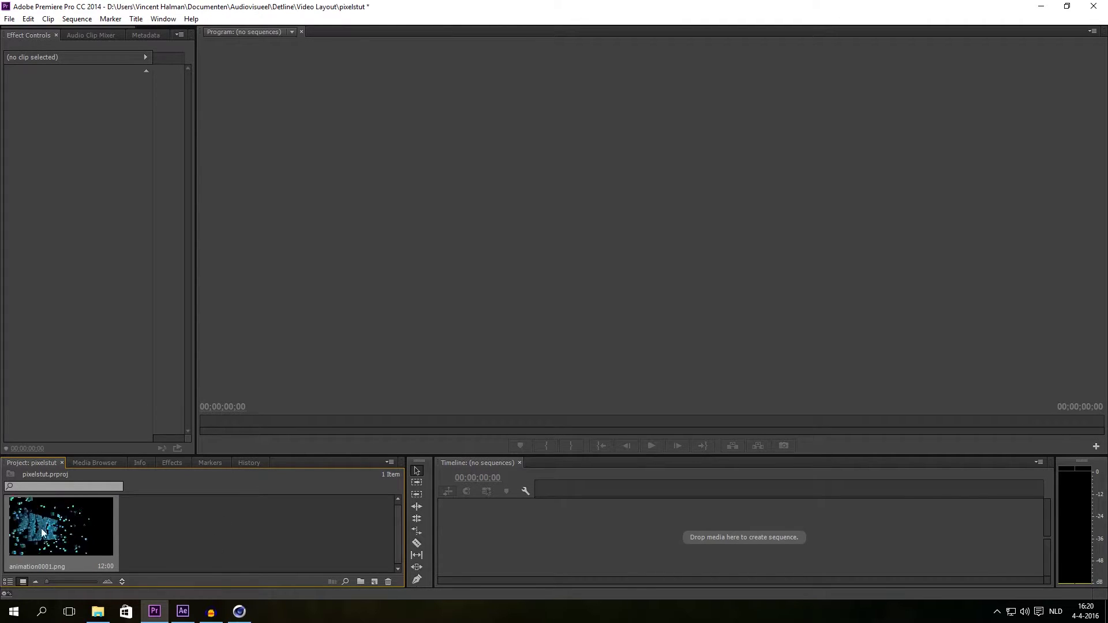
Drop animation0001.png onto the Timeline as a new sequence, scrub it, and select the V1 clip.
left_click_drag(146, 349, 490, 536)
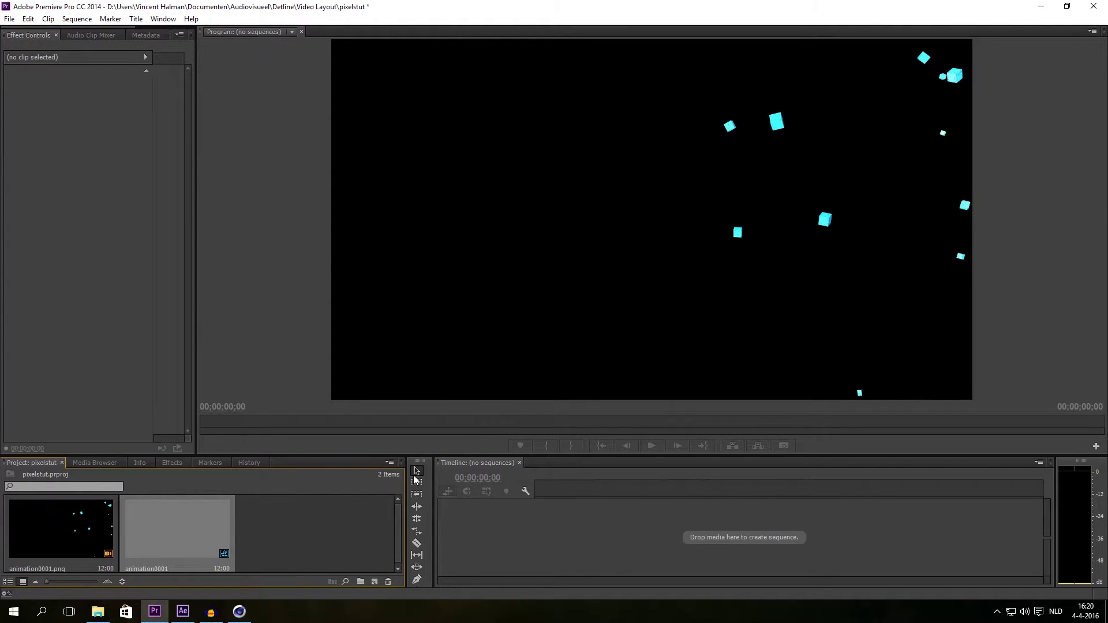
mouse_move(537, 495)
left_mouse_down()
mouse_move(571, 491)
mouse_move(543, 500)
mouse_move(552, 496)
left_mouse_up()
left_click(548, 529)
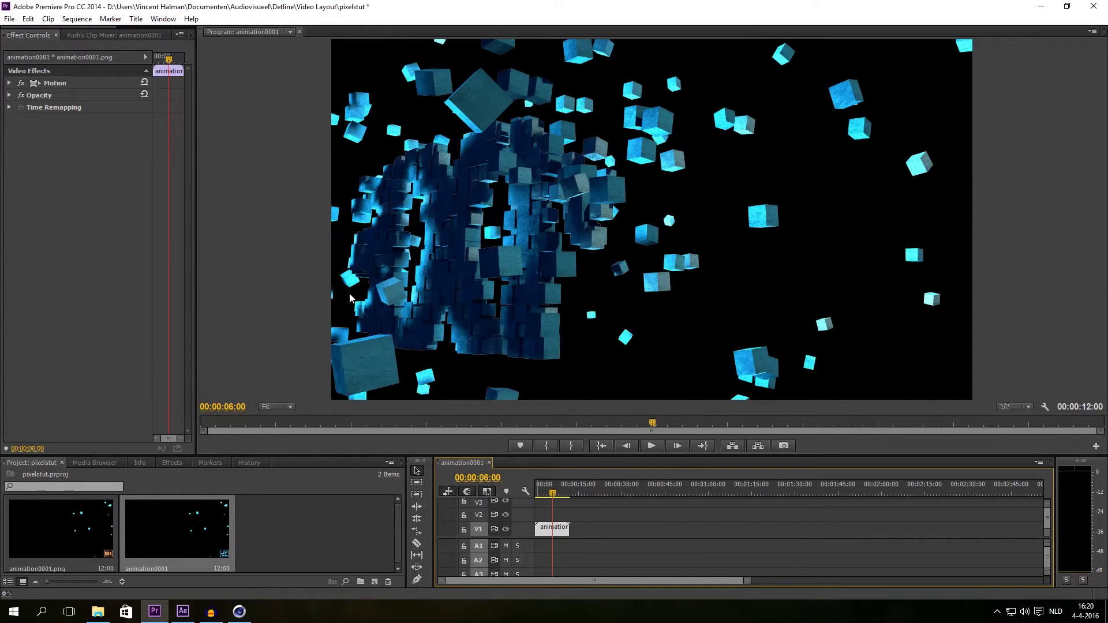
Open Export Media with QuickTime format and the NTSC DV Widescreen preset.
left_click(9, 18)
mouse_move(98, 360)
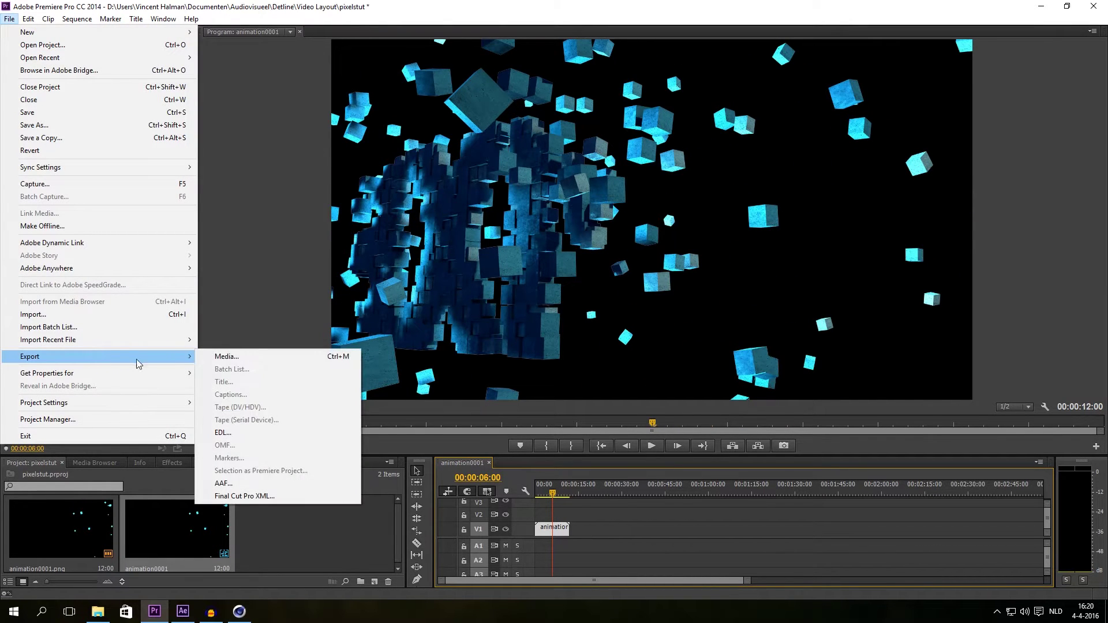
left_click(220, 358)
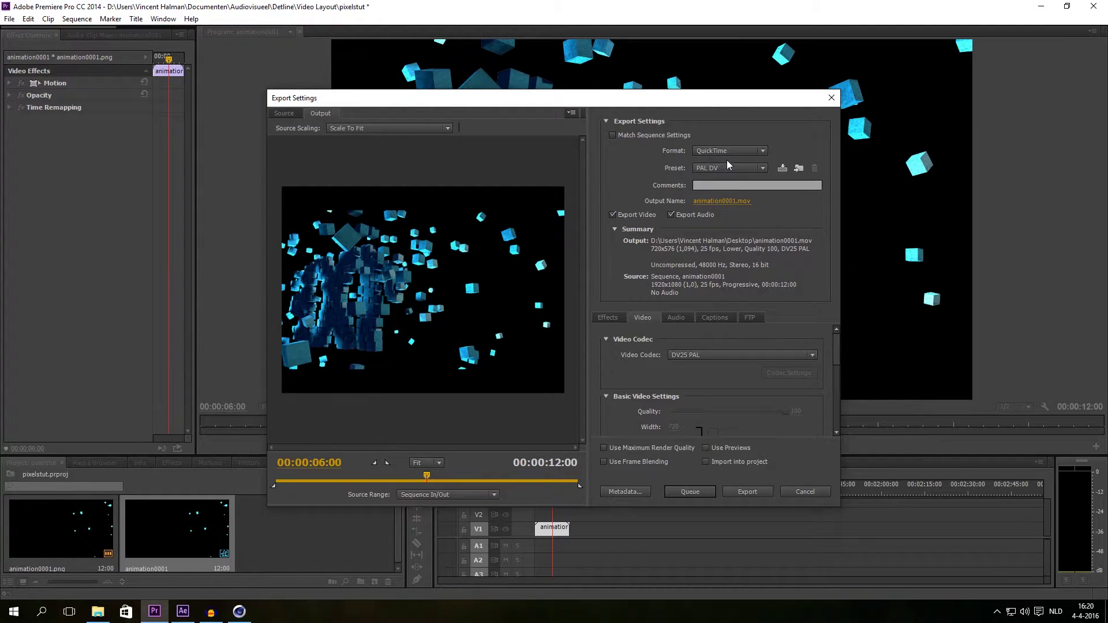
left_click_drag(836, 338, 836, 349)
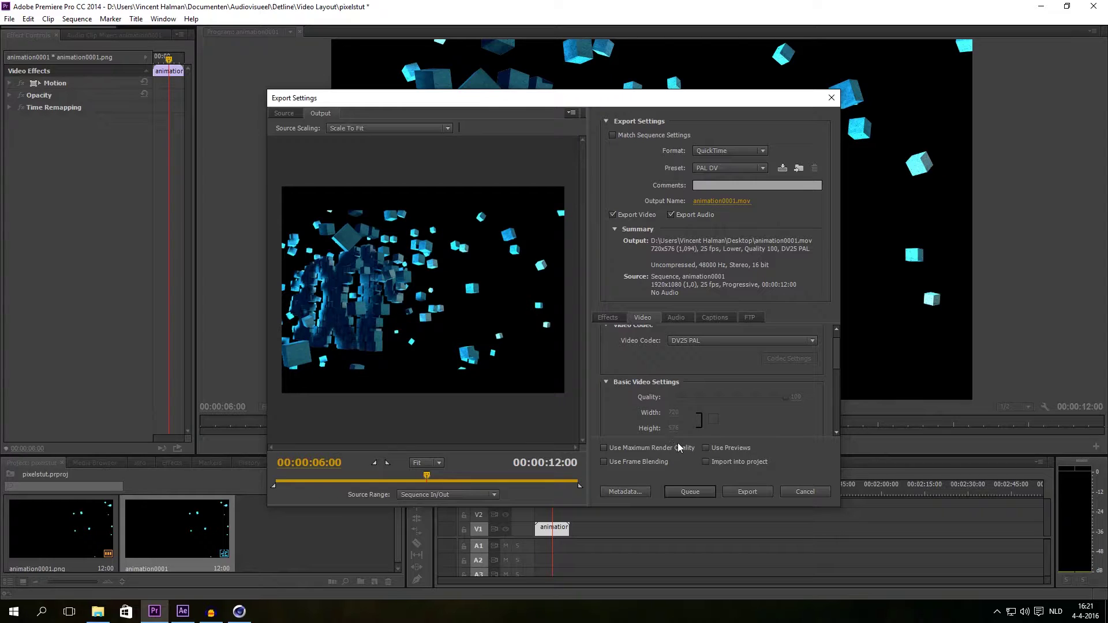
left_click_drag(836, 355, 837, 348)
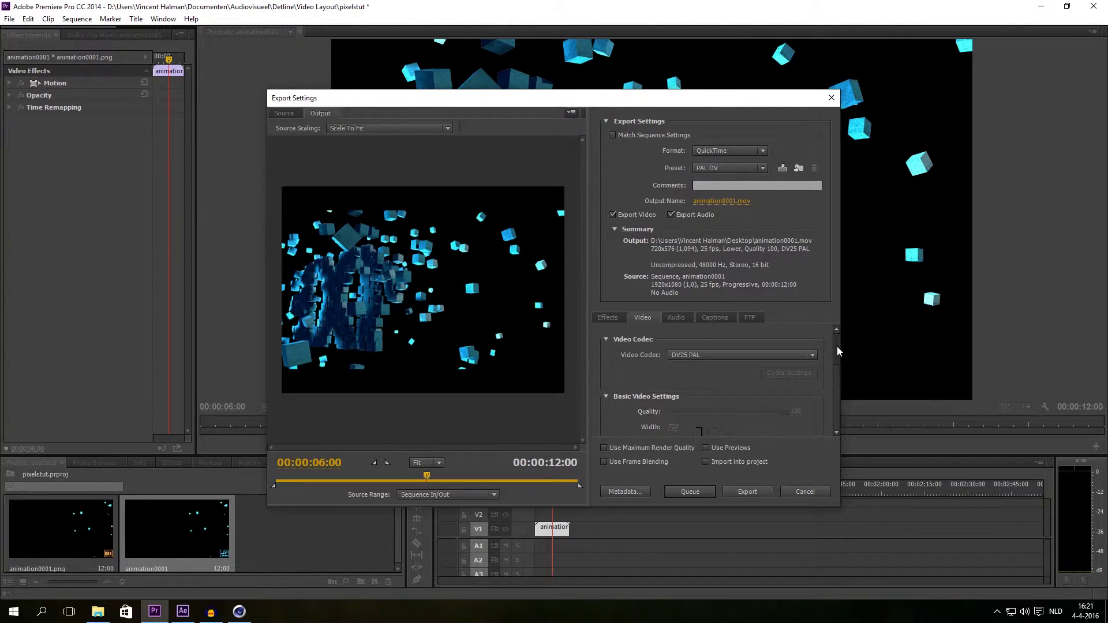
left_click(734, 152)
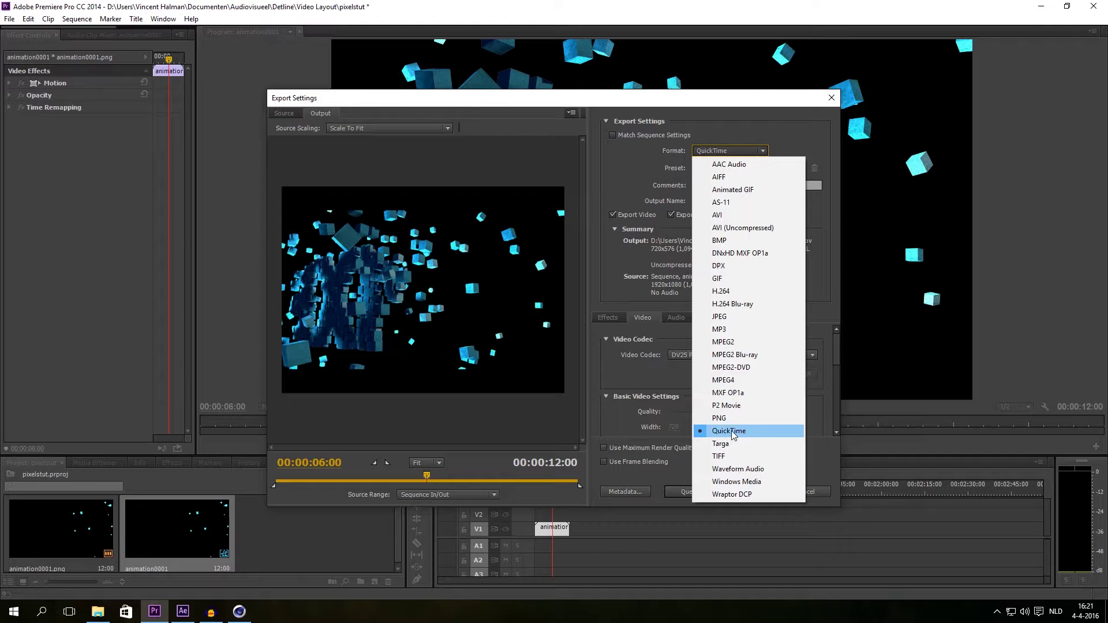
left_click(729, 433)
left_click(740, 167)
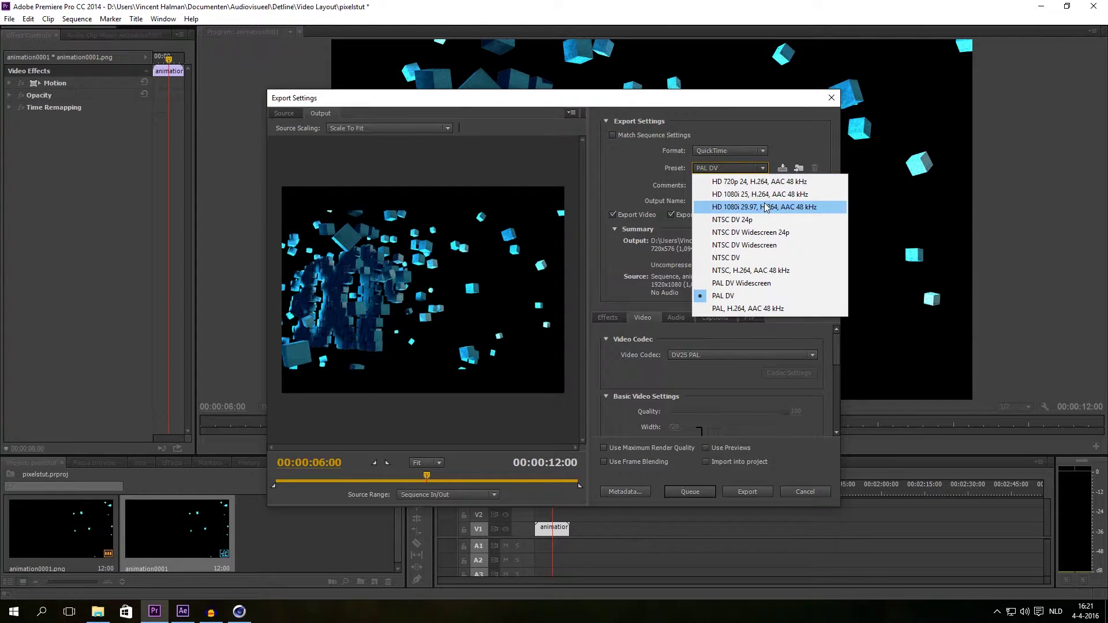
left_click(750, 248)
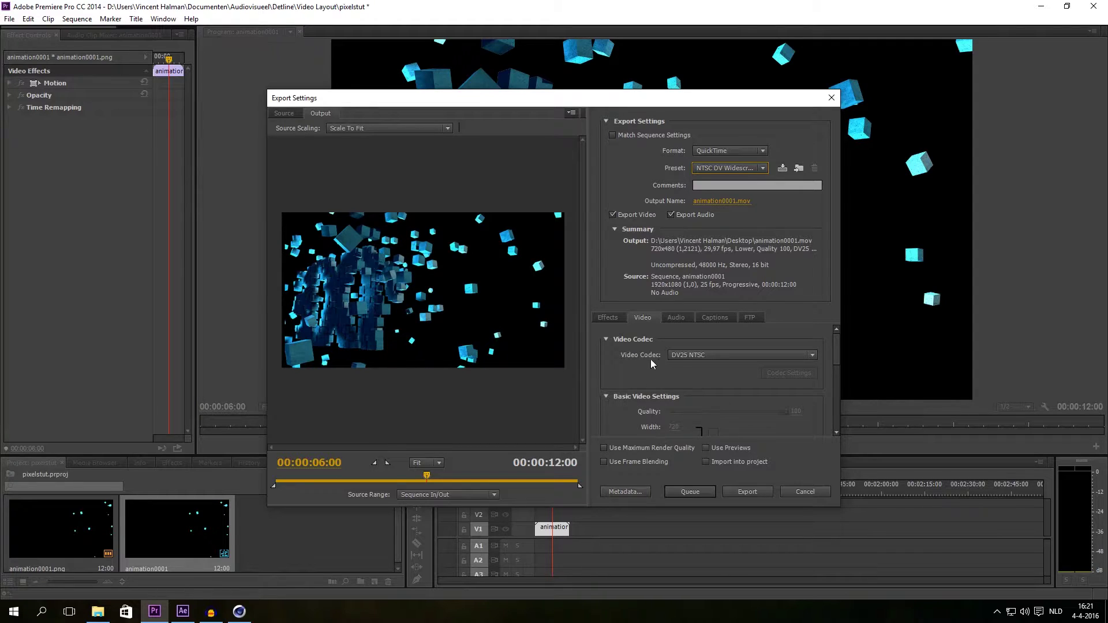
Set the codec to Uncompressed RGB 8-bit at 1920x1080, then switch to Cinema 4D.
left_click(708, 356)
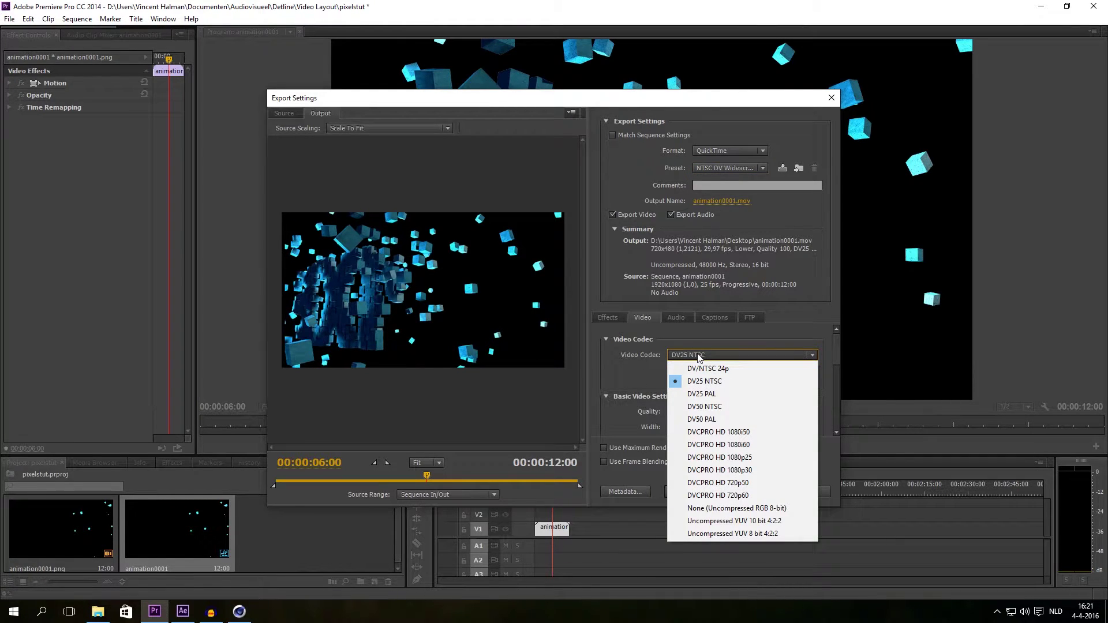
left_click(727, 510)
left_click_drag(837, 354, 837, 362)
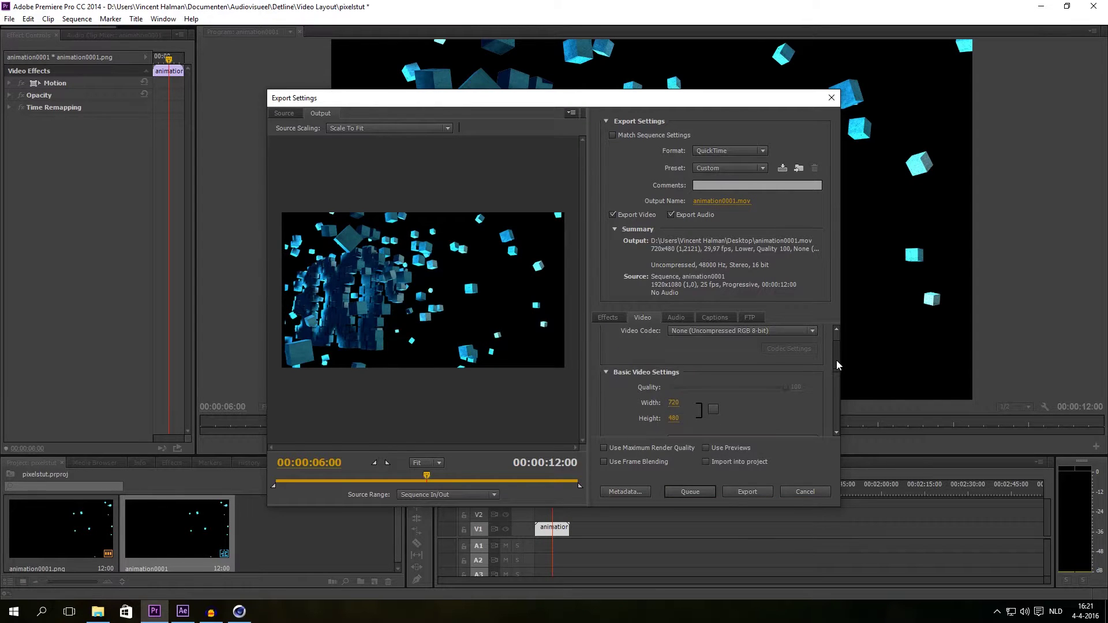
left_click(674, 402)
type("1920")
left_click(671, 420)
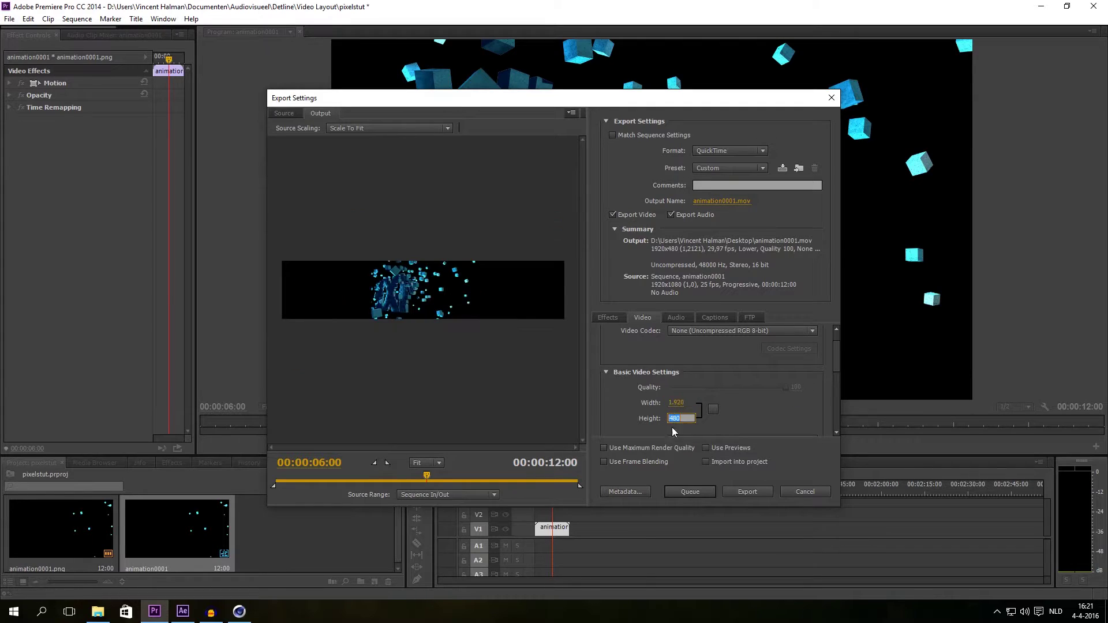
type("108")
key("Return")
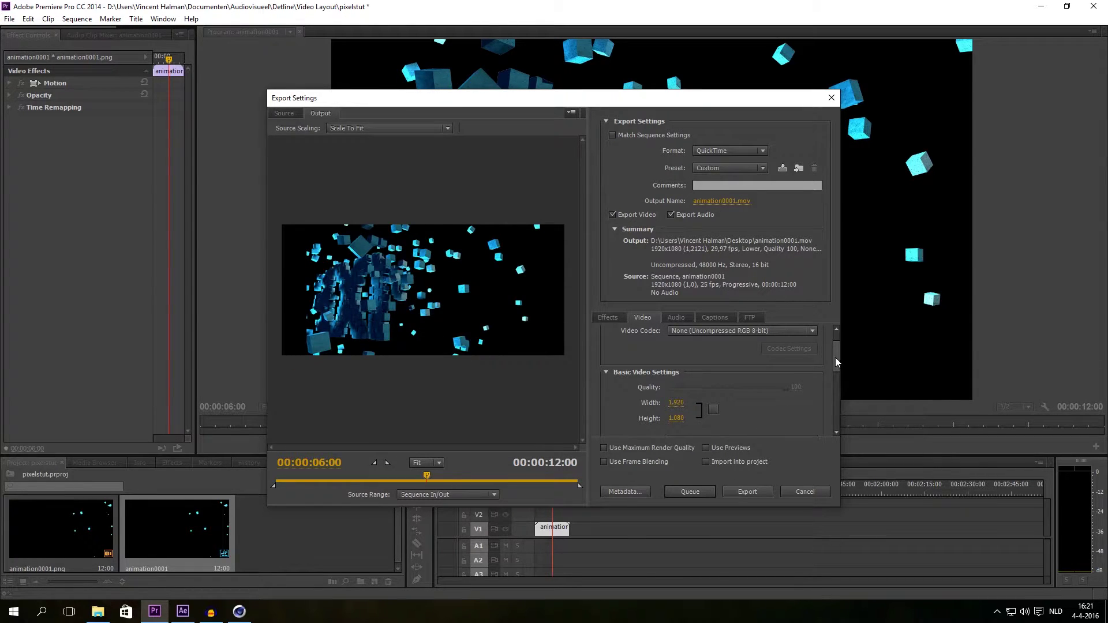
left_click_drag(836, 358, 836, 372)
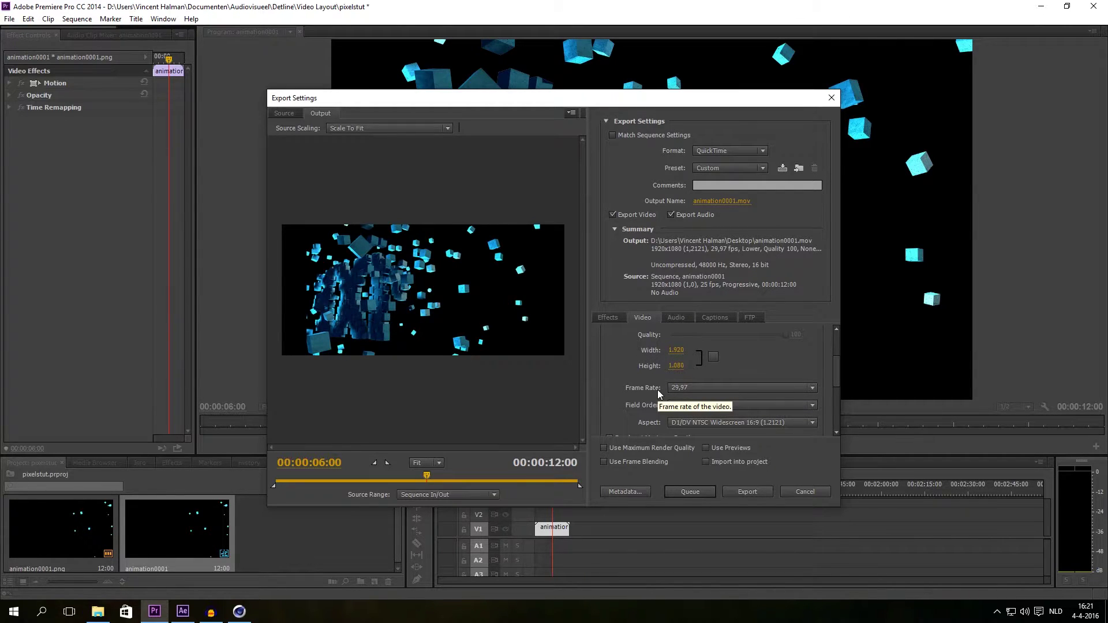
left_click(239, 612)
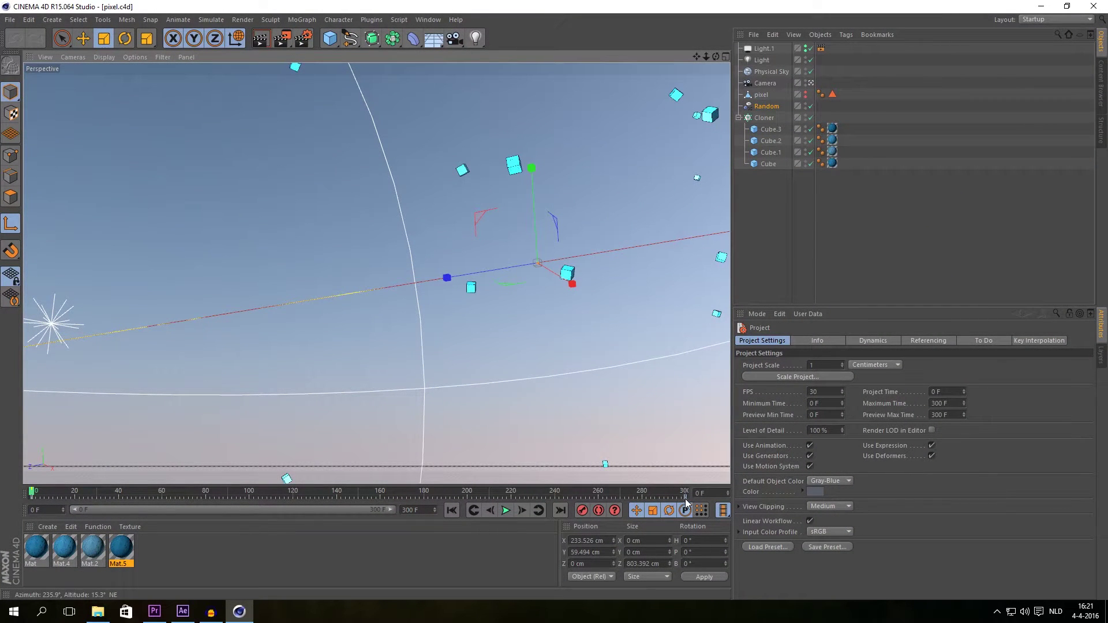
Check in Cinema 4D's Project Settings that the project runs at 30 FPS.
left_click(748, 395)
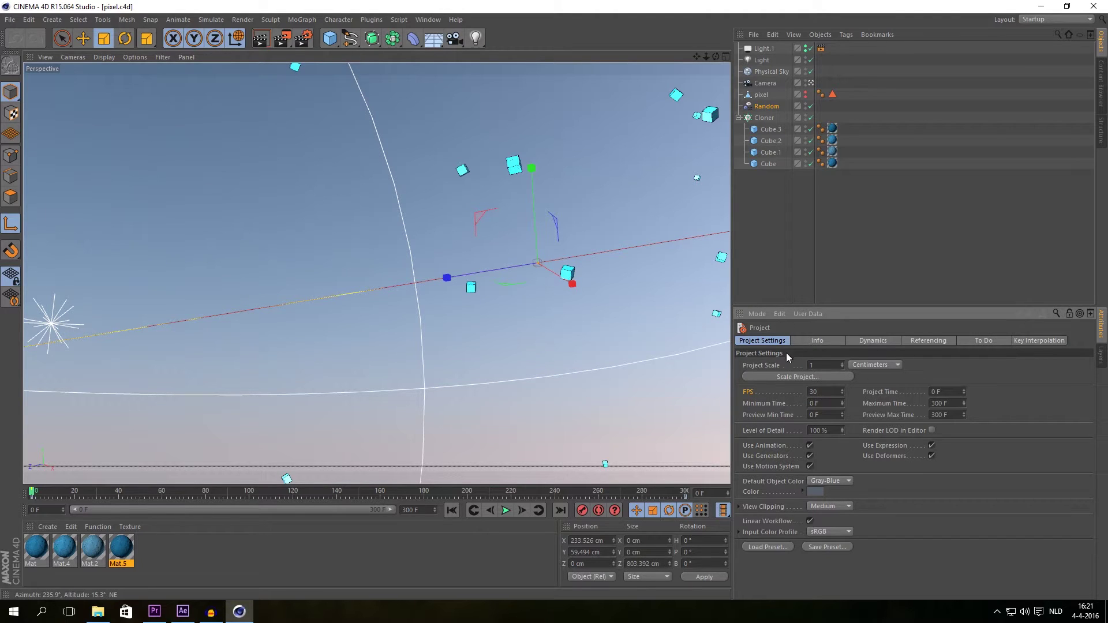
left_click(27, 20)
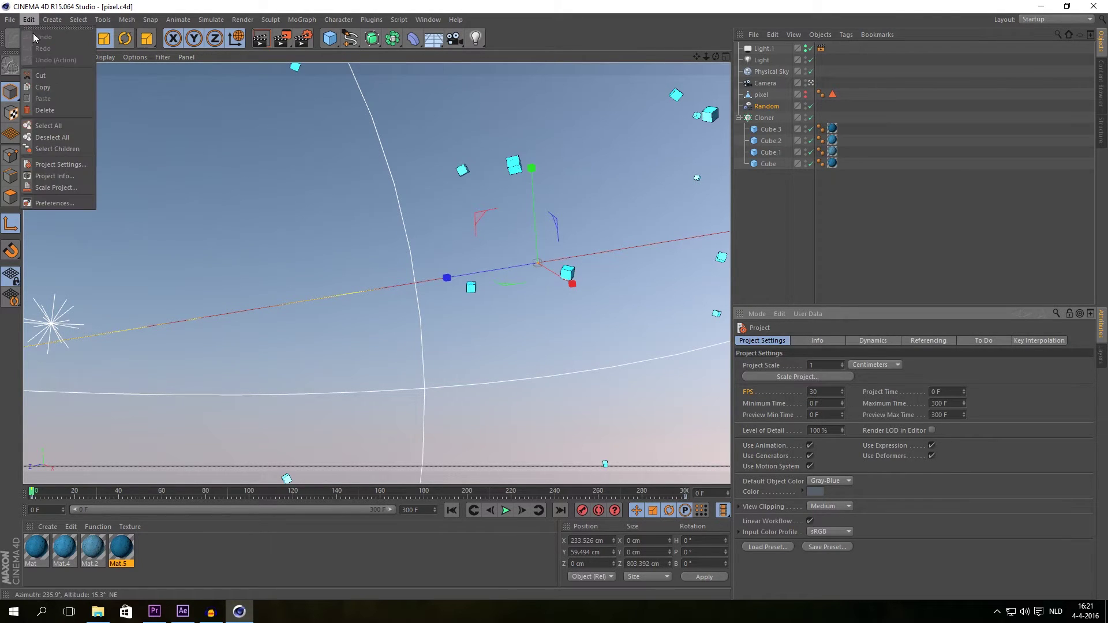
left_click(57, 165)
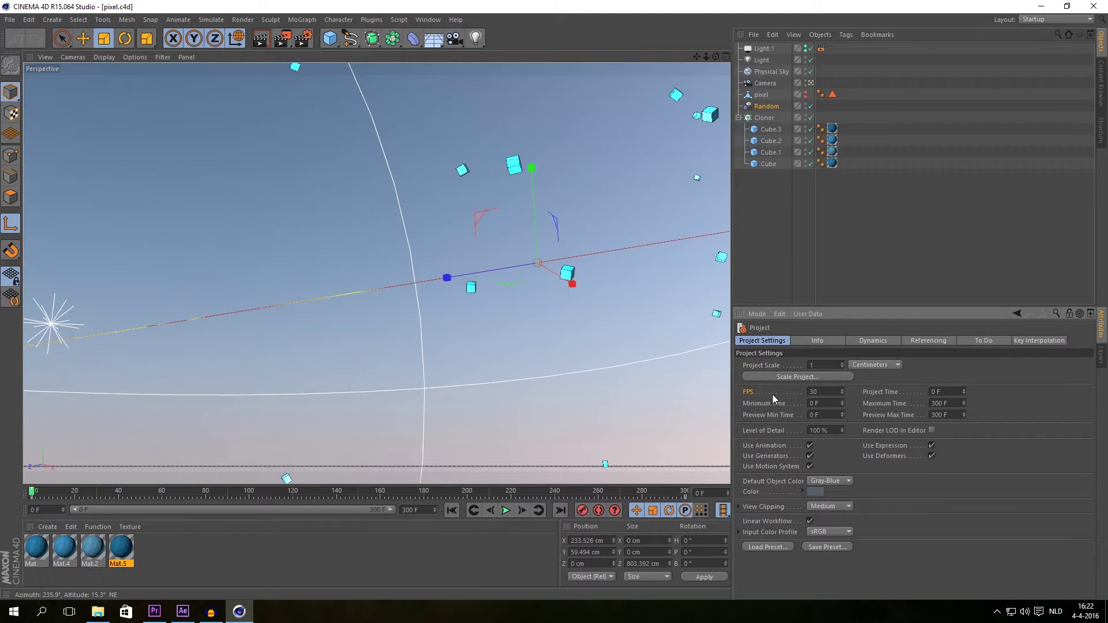
Set the Premiere Pro export frame rate to 30 fps.
left_click(161, 616)
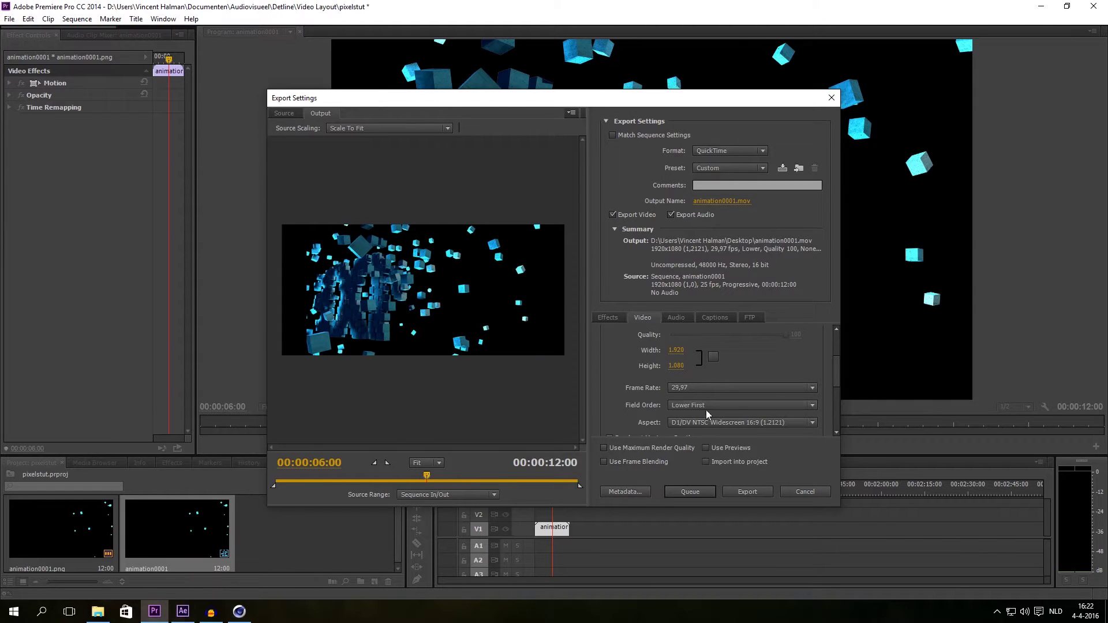
left_click(686, 392)
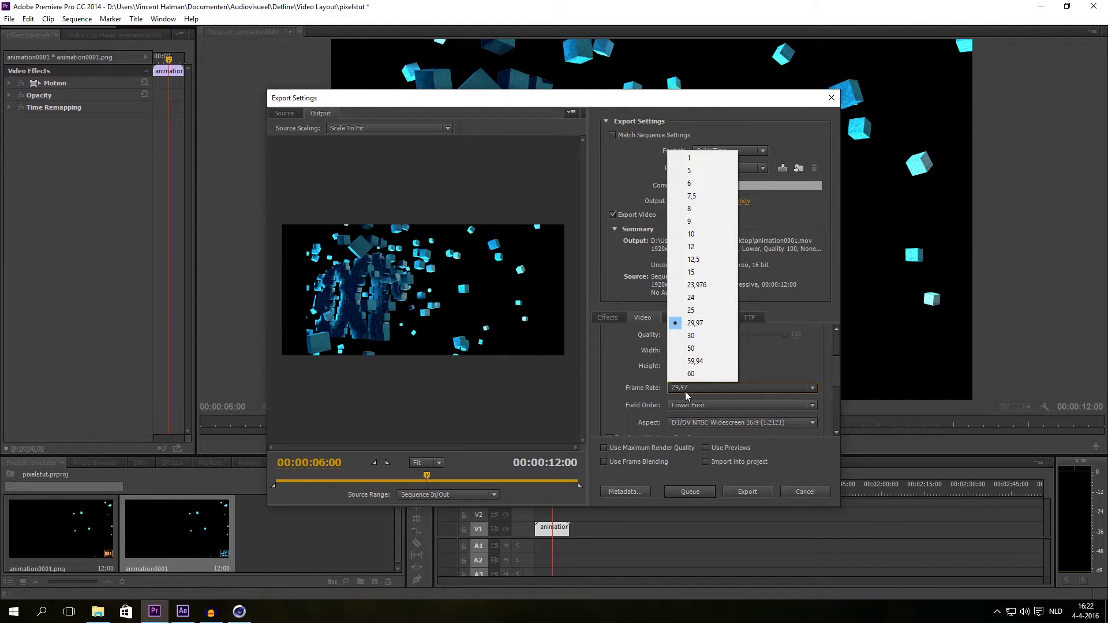
left_click(692, 337)
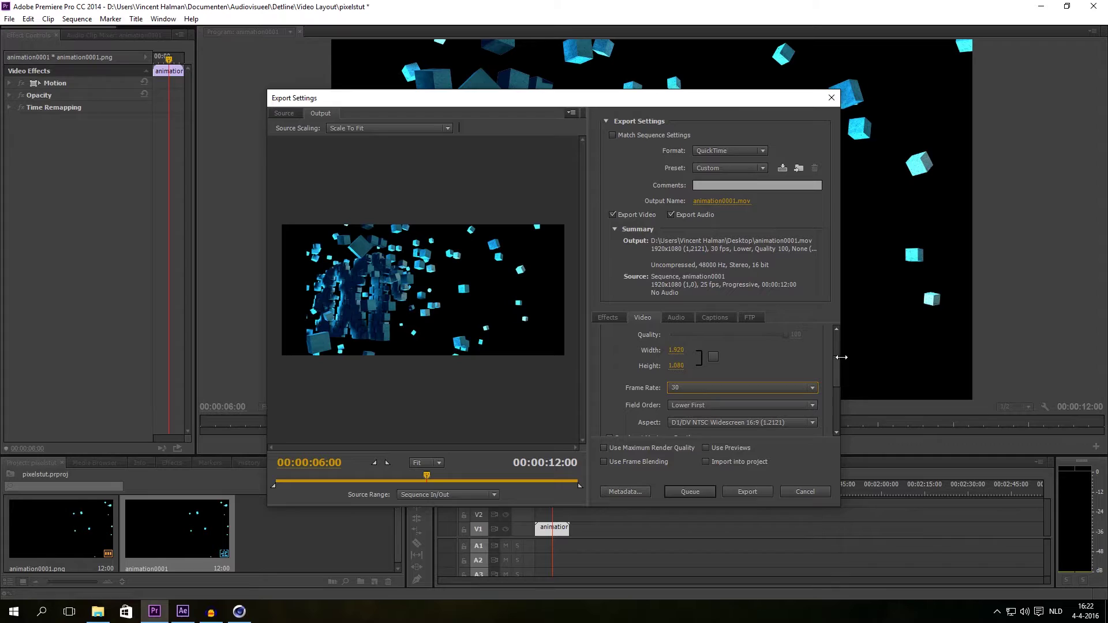
left_click_drag(838, 362, 833, 378)
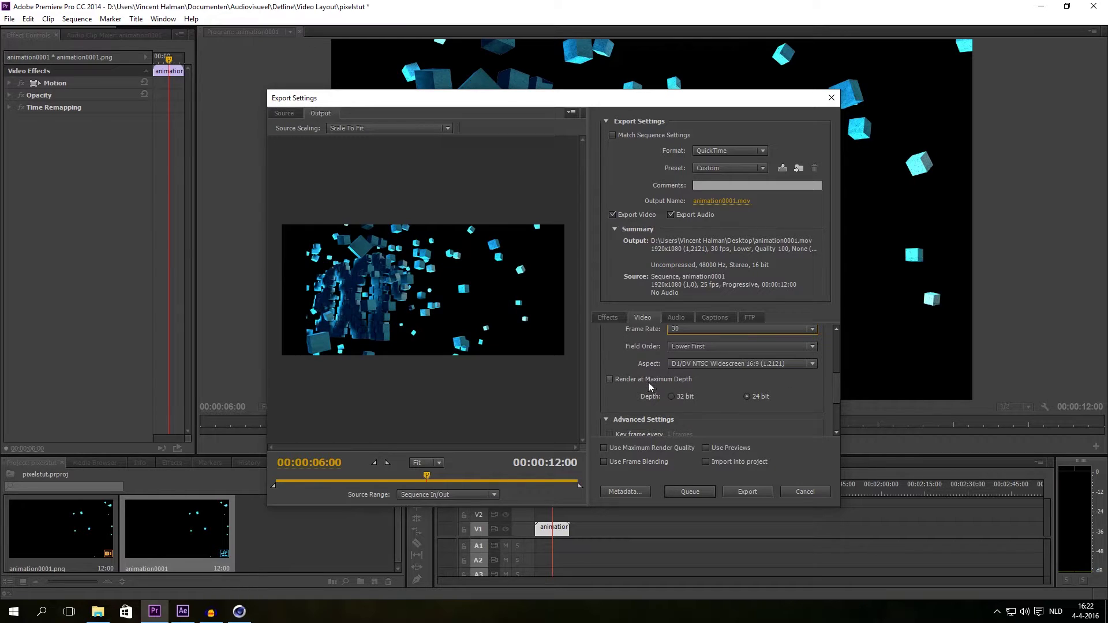
Enable Render at Maximum Depth and set the video depth to 32 bit.
left_click(610, 381)
scroll(615, 376, "down", 1)
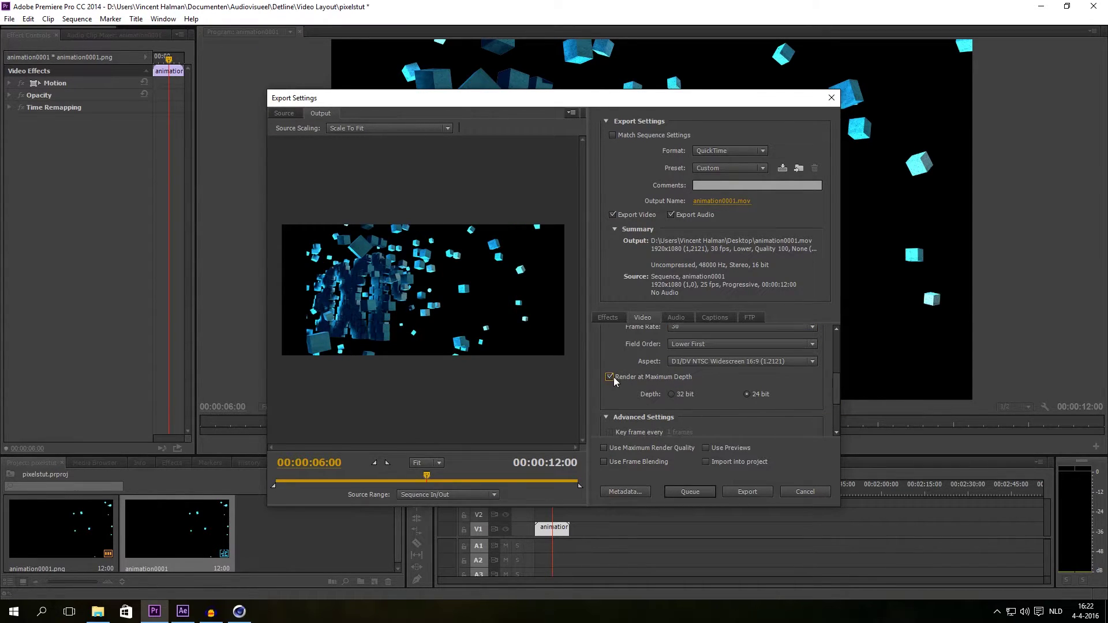
scroll(837, 392, "down", 2)
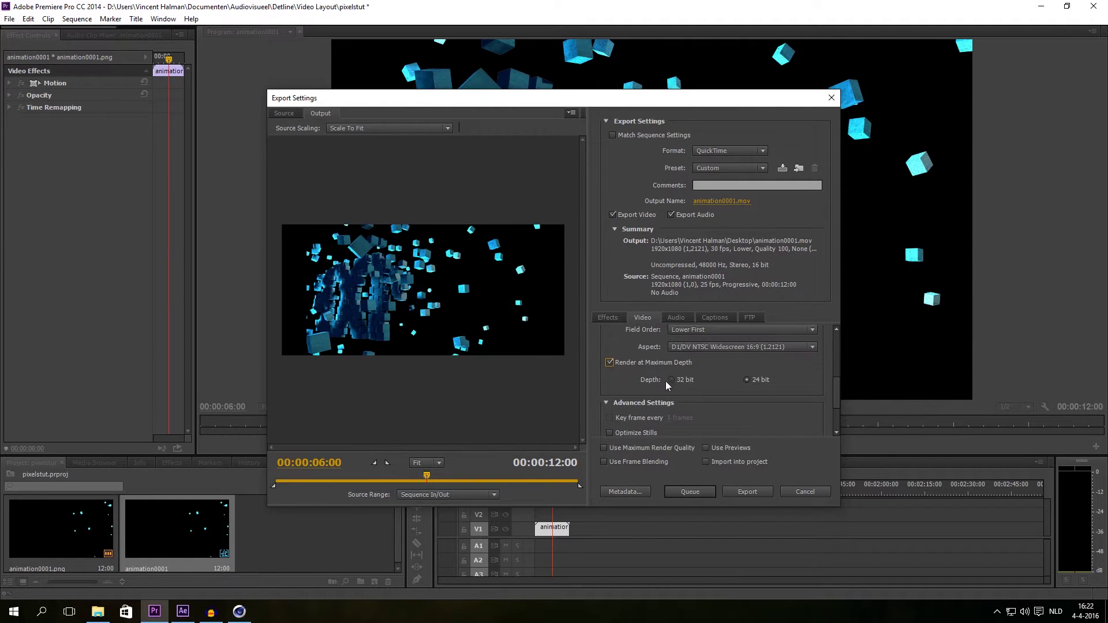
left_click(671, 380)
mouse_move(838, 393)
left_mouse_down()
mouse_move(837, 411)
mouse_move(840, 394)
left_mouse_up()
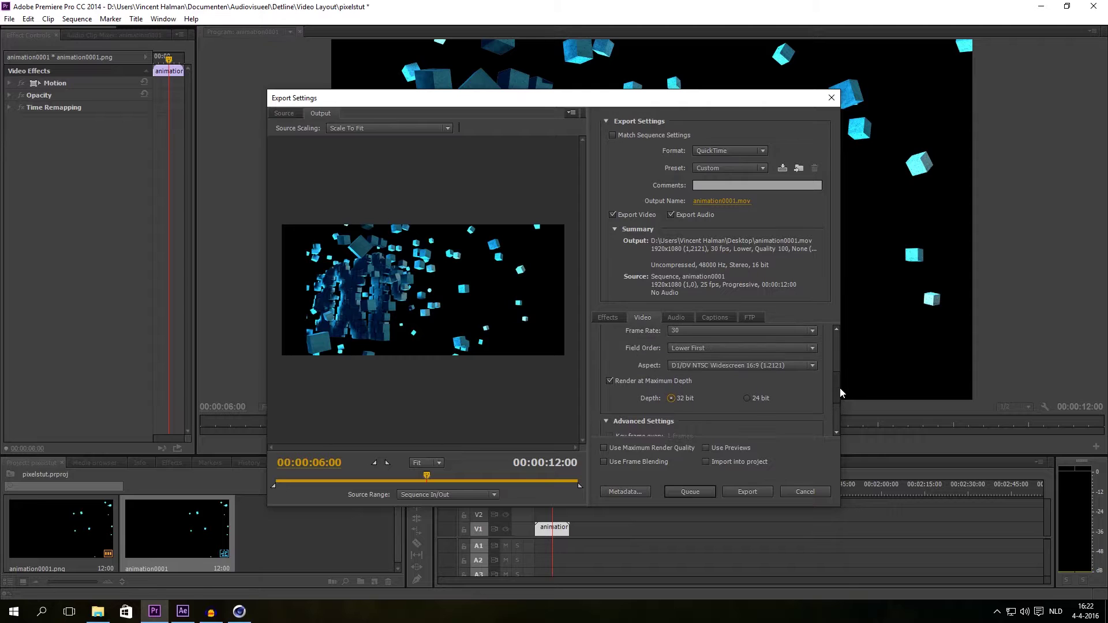
left_click_drag(840, 388, 851, 340)
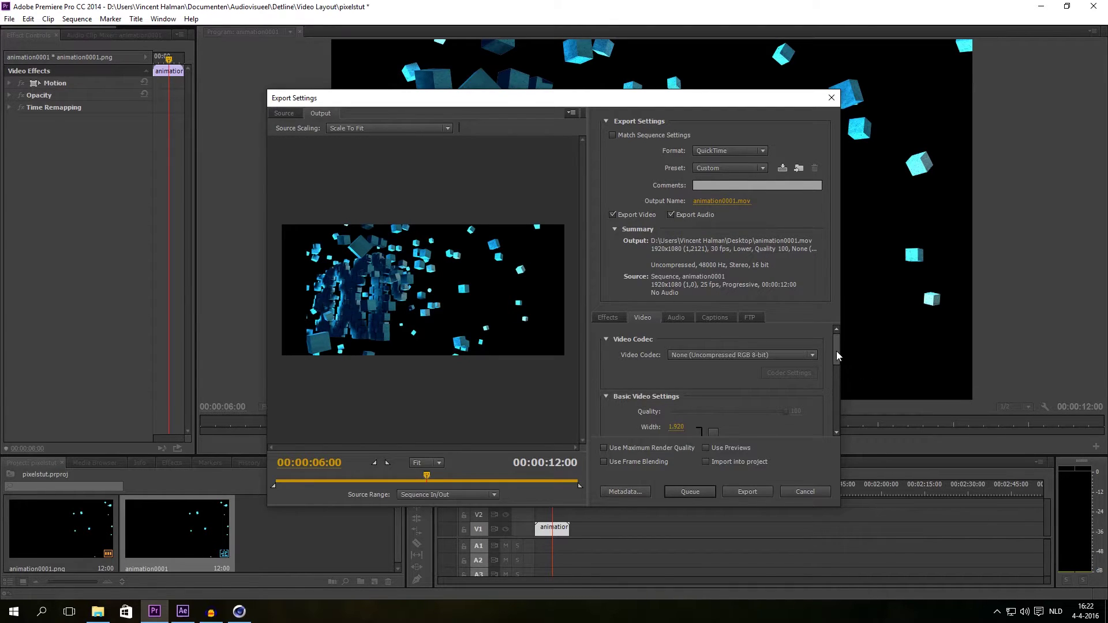
Review the Audio and Effects export settings, then open the output file's save location.
left_click(685, 318)
left_click(621, 319)
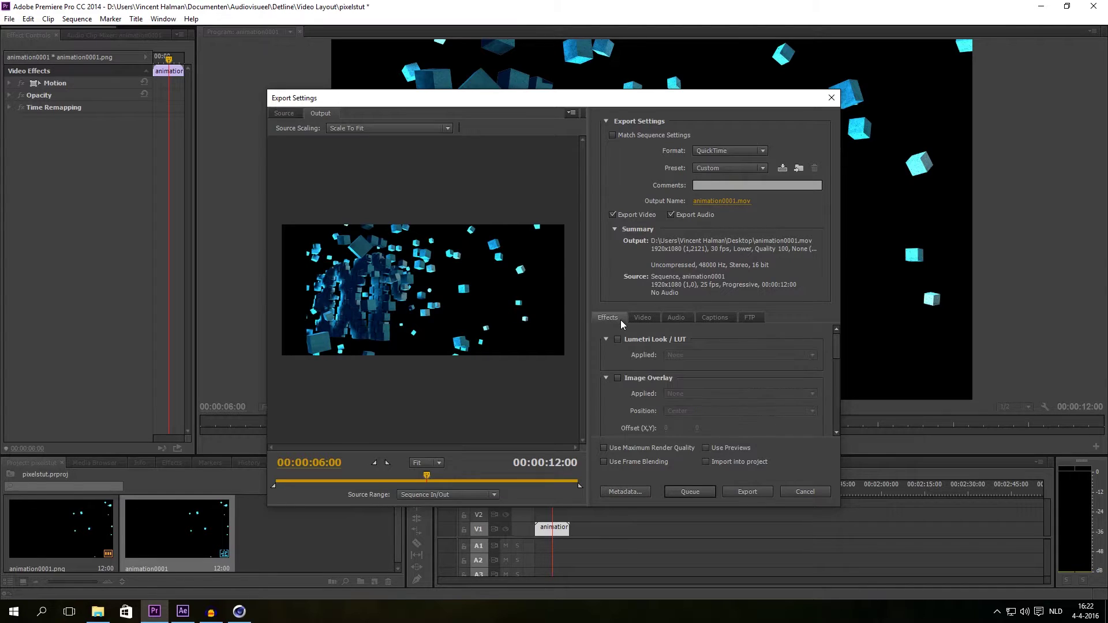
left_click(642, 318)
mouse_move(835, 356)
left_mouse_down()
mouse_move(838, 386)
mouse_move(836, 376)
left_mouse_up()
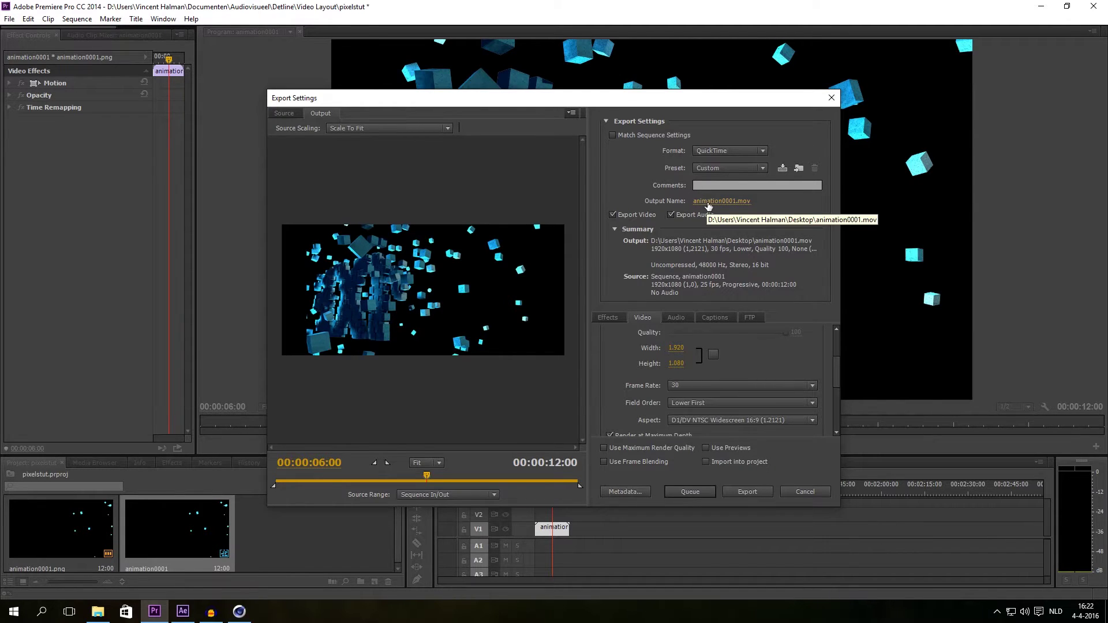
left_click(704, 202)
Save the output as alphapixel in the Pixels folder and start the export.
double_click(417, 198)
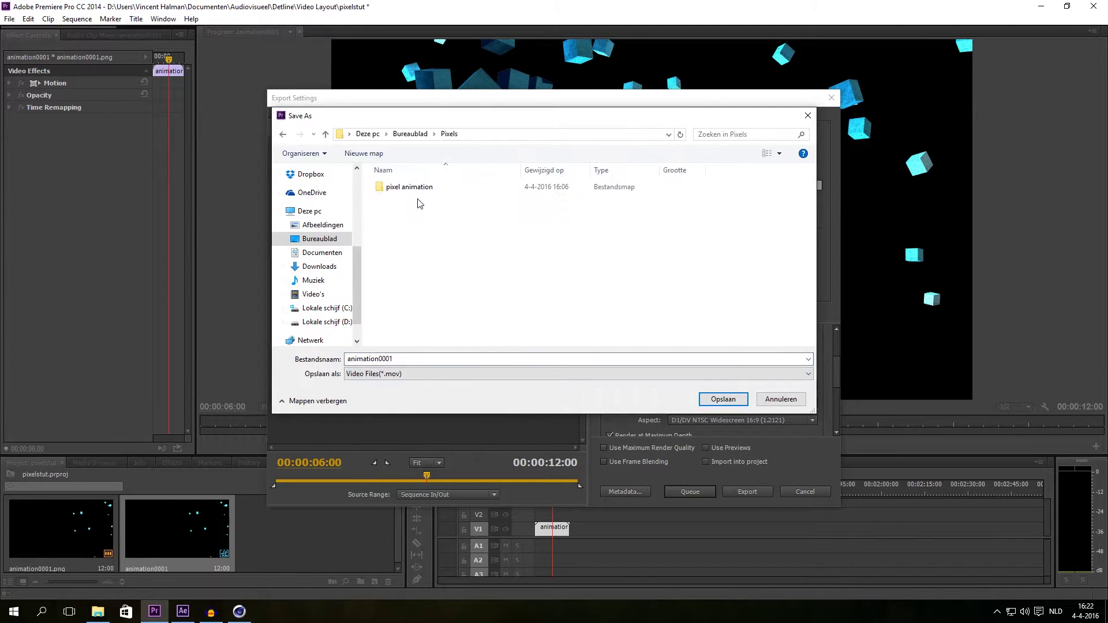
double_click(408, 359)
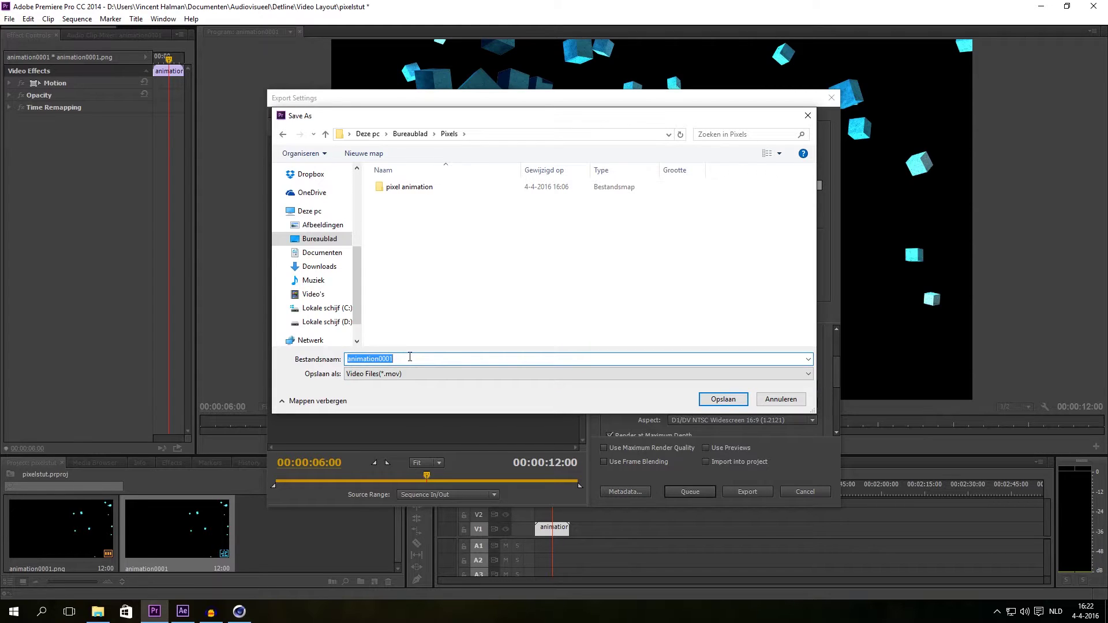
type("alphapixel")
left_click(723, 400)
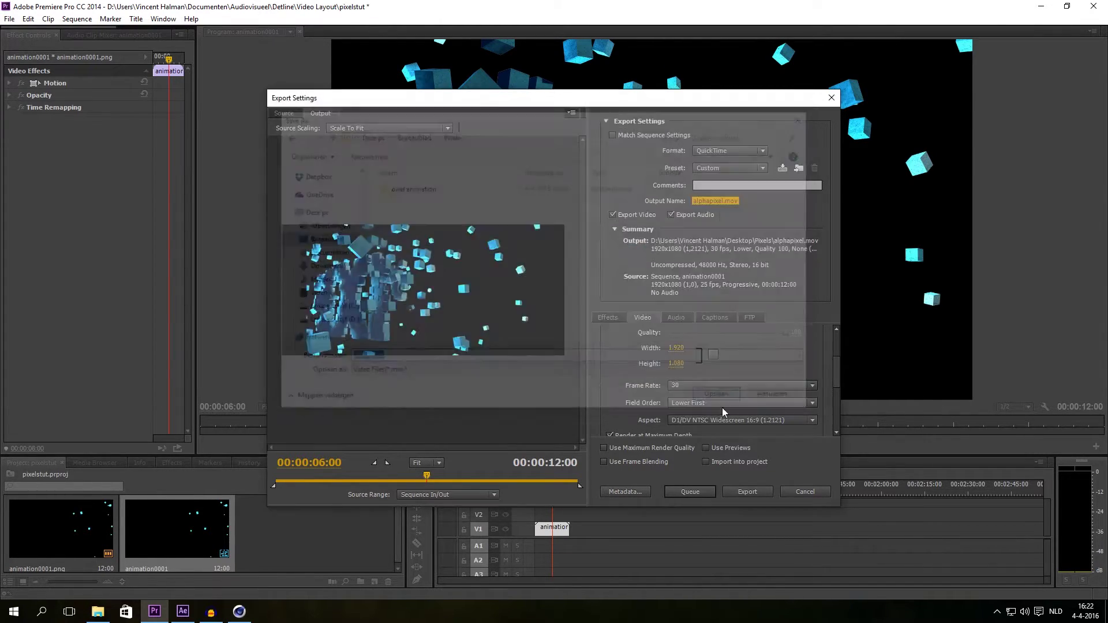
left_click(743, 493)
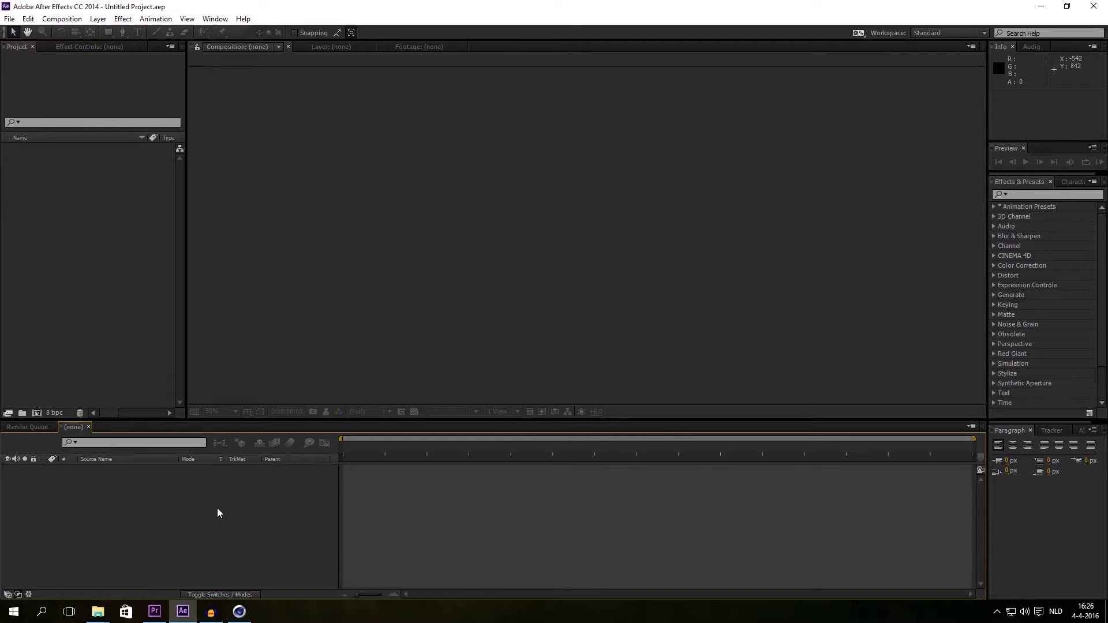
left_click(158, 614)
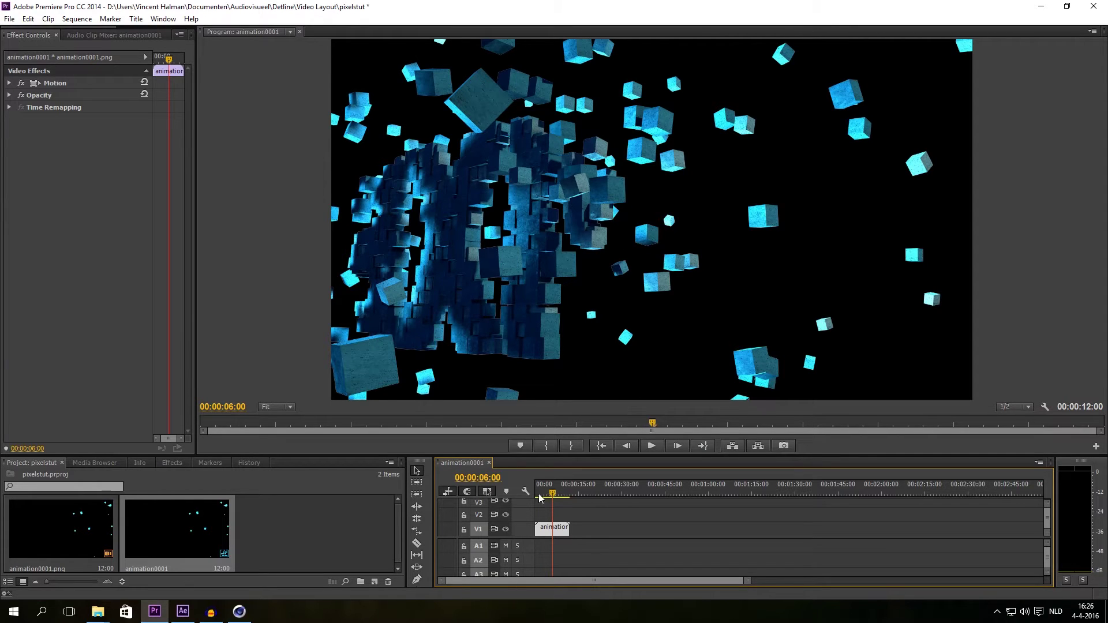
left_click(182, 612)
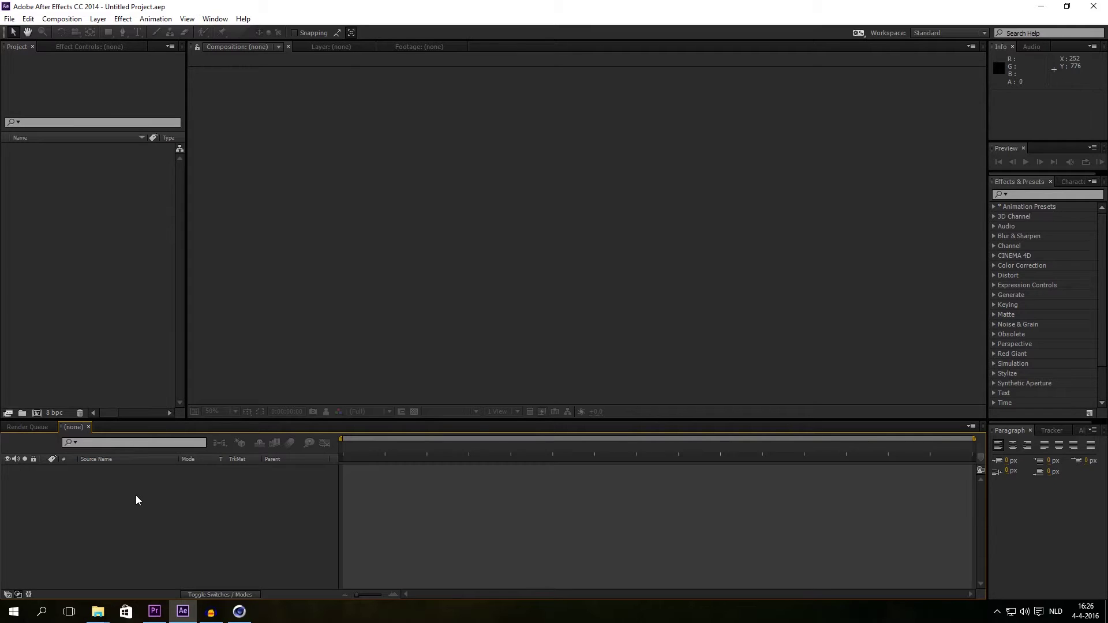
Start a new After Effects composition and name it main_comp.
left_click(118, 314)
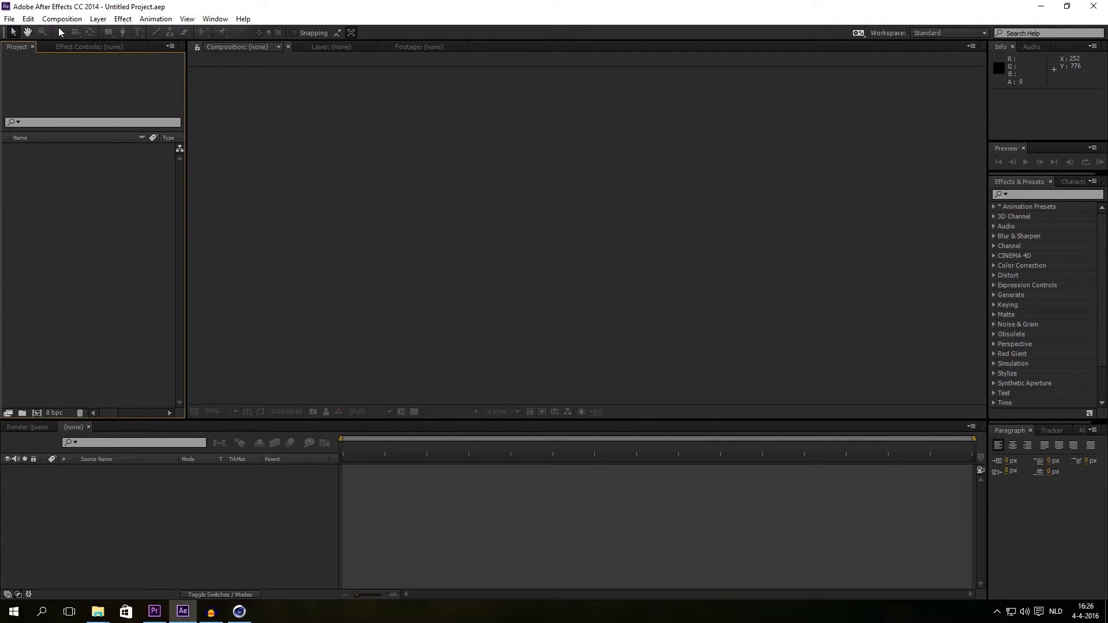
left_click(63, 21)
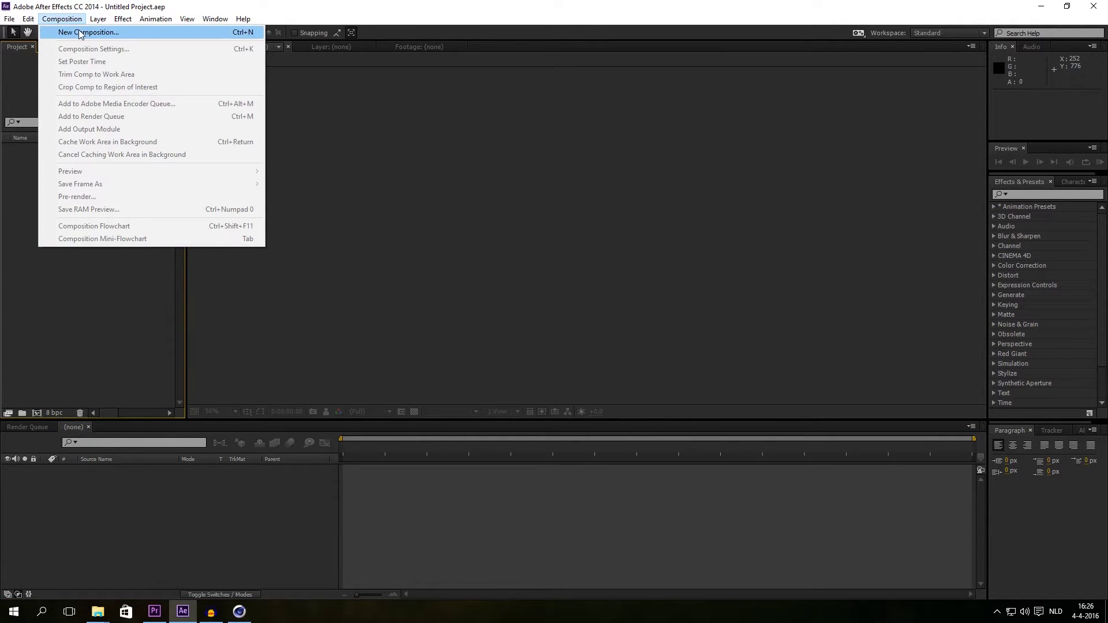
left_click(76, 30)
left_click_drag(380, 228, 616, 210)
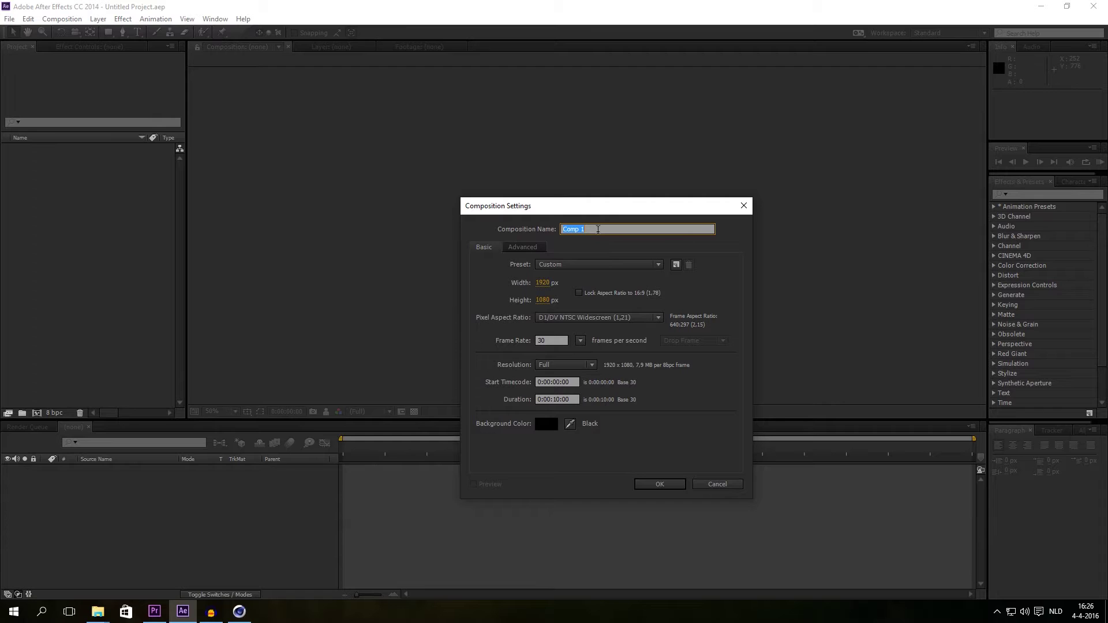
type("main_c")
Give it Square Pixels, 30 fps and a 0:00:15:00 duration, then create it.
left_click(587, 317)
left_click(575, 331)
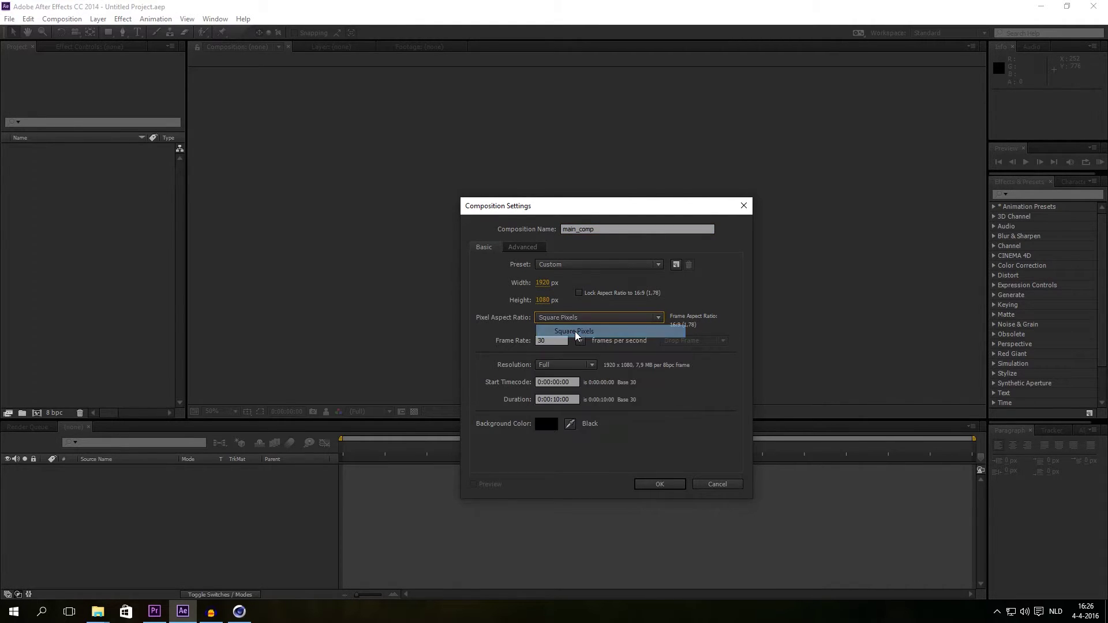
left_click(573, 320)
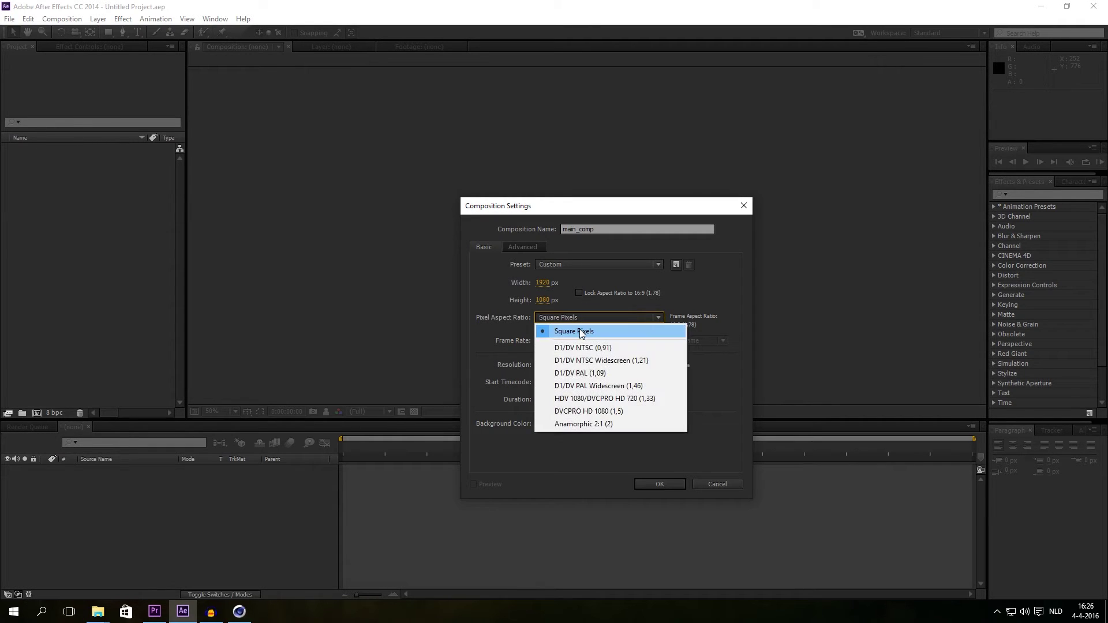
left_click(574, 324)
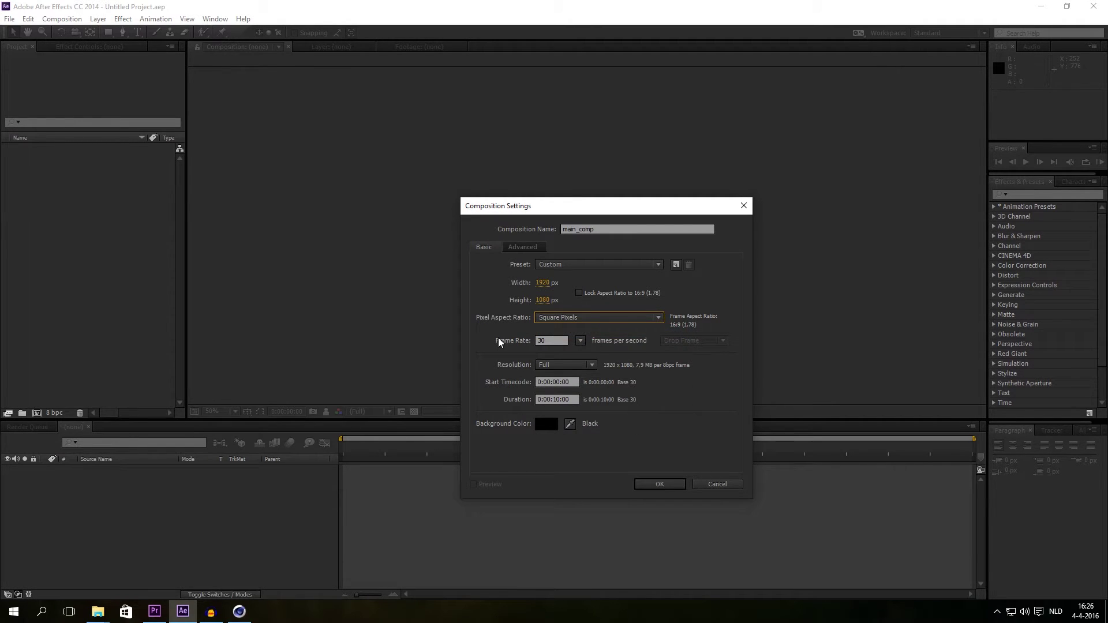
left_click(552, 340)
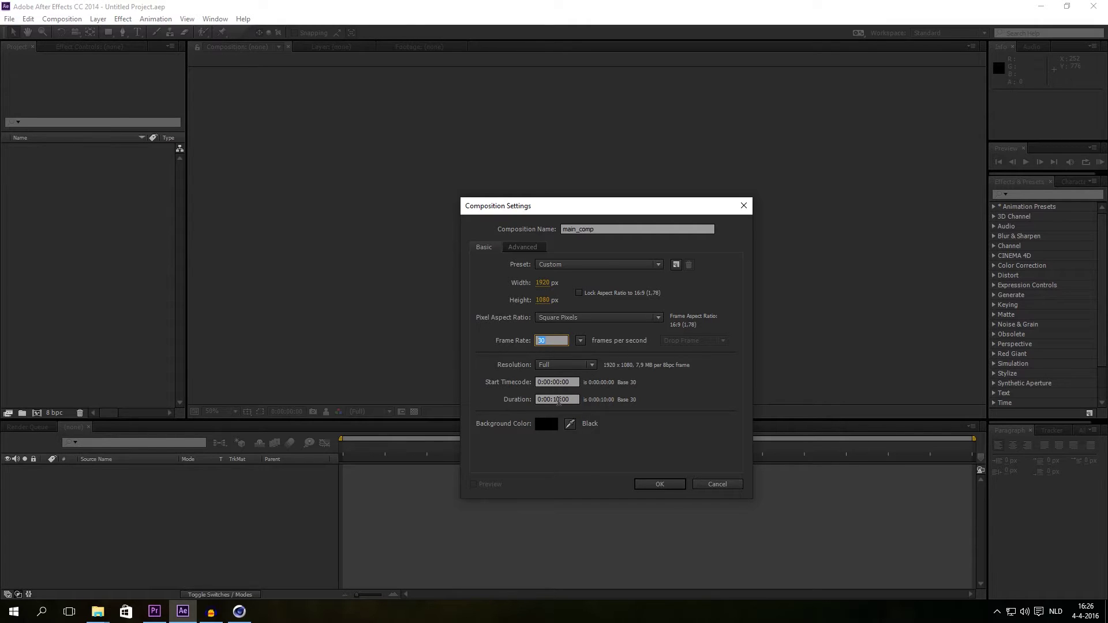
left_click(559, 400)
type("5")
left_click(660, 485)
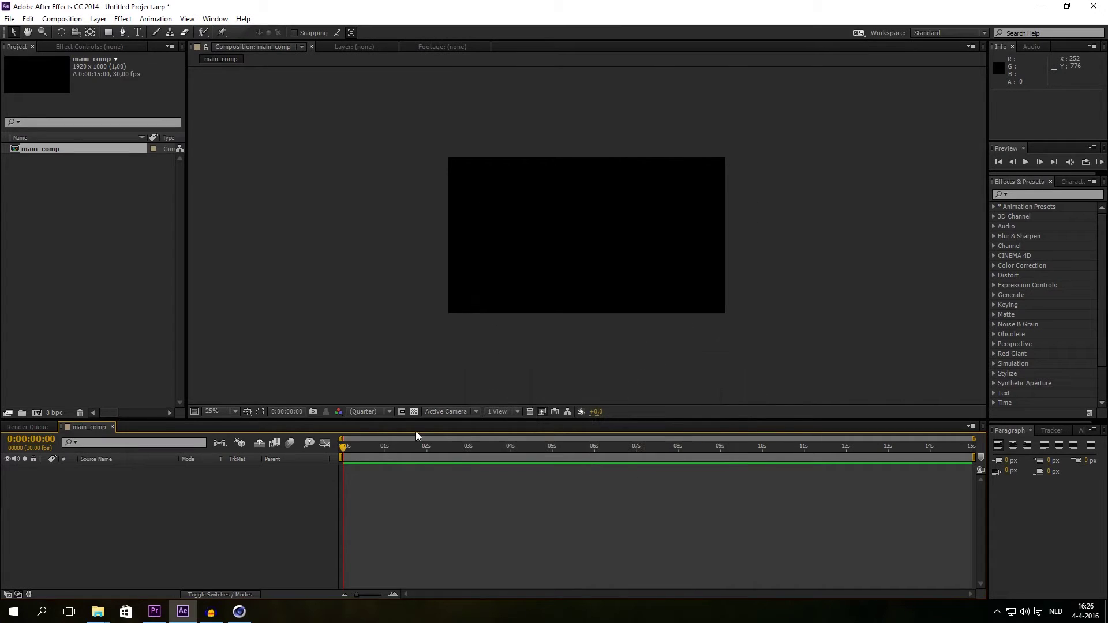
Import alphapixel.mov from the Pixels folder into the project.
right_click(78, 203)
mouse_move(108, 262)
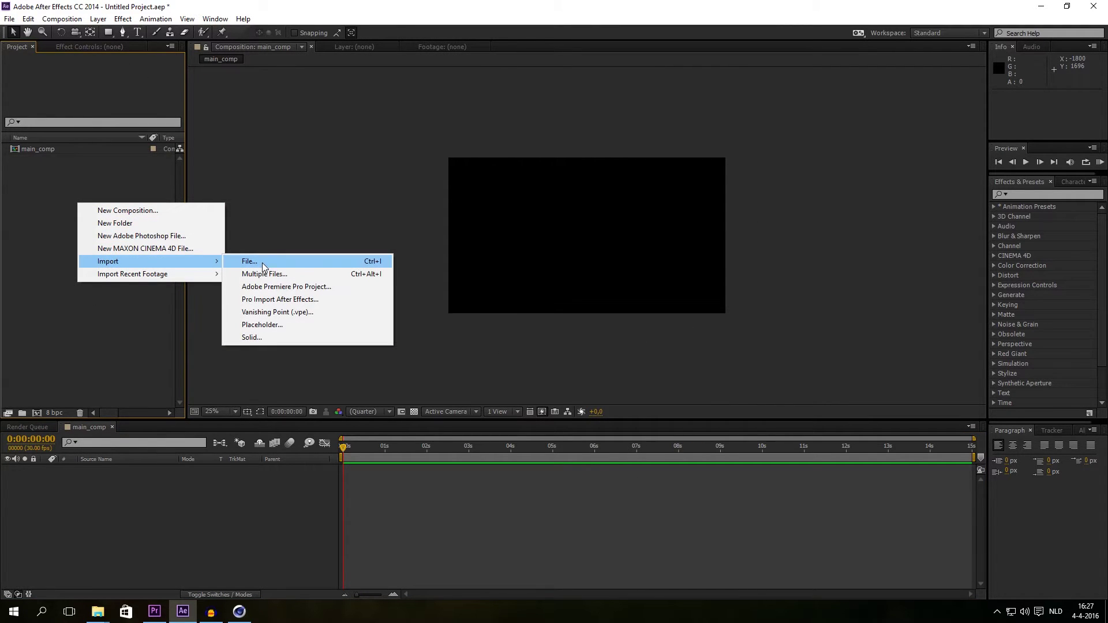
left_click(264, 264)
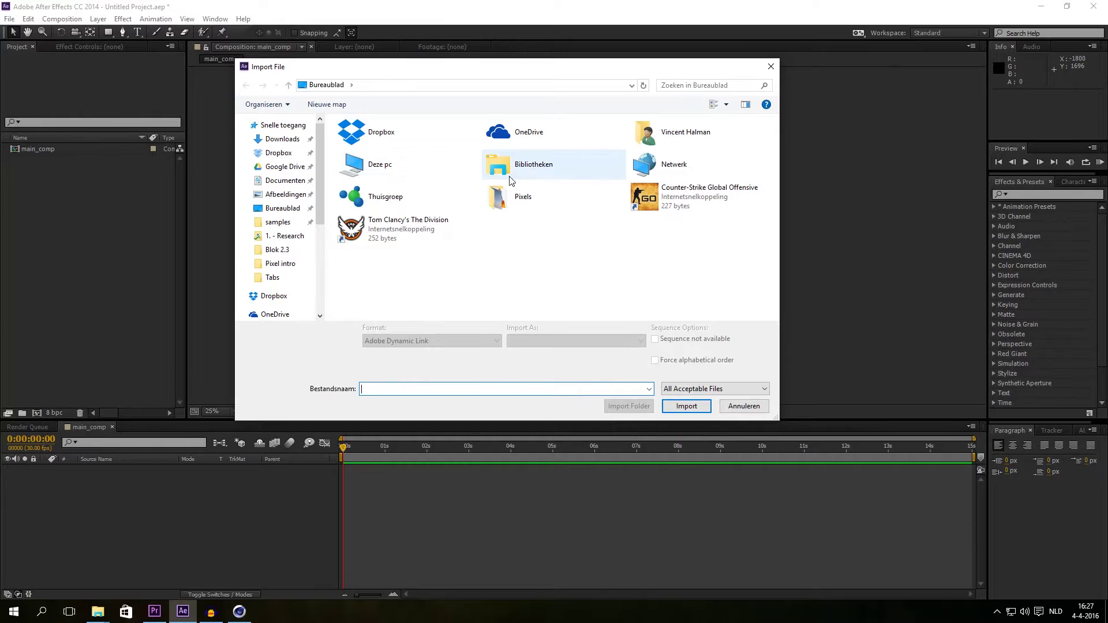
double_click(523, 195)
left_click(381, 150)
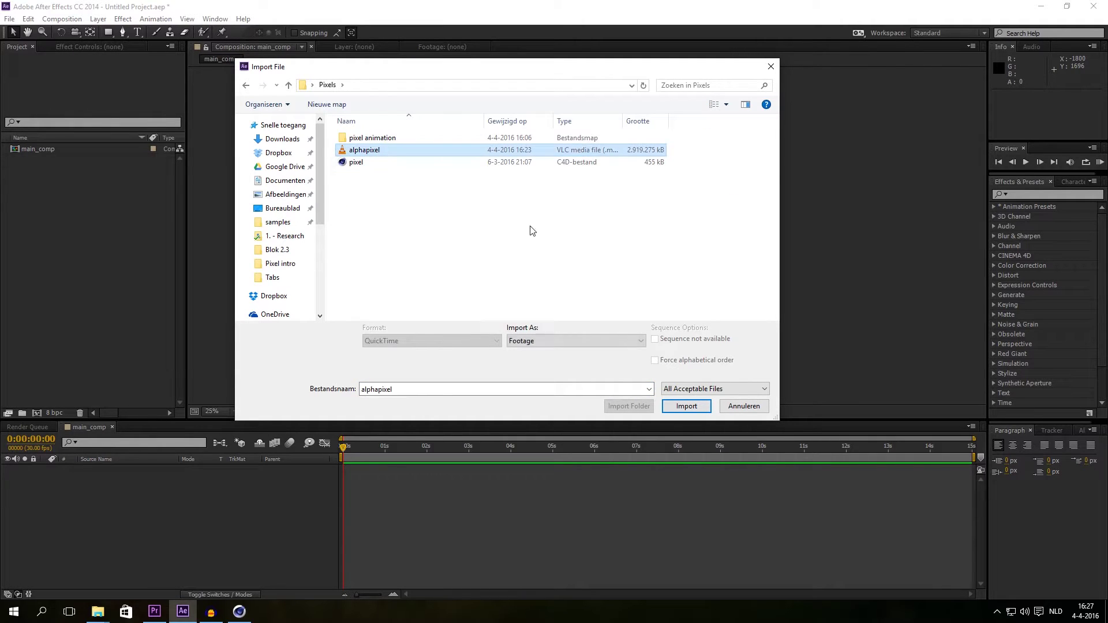
left_click(687, 406)
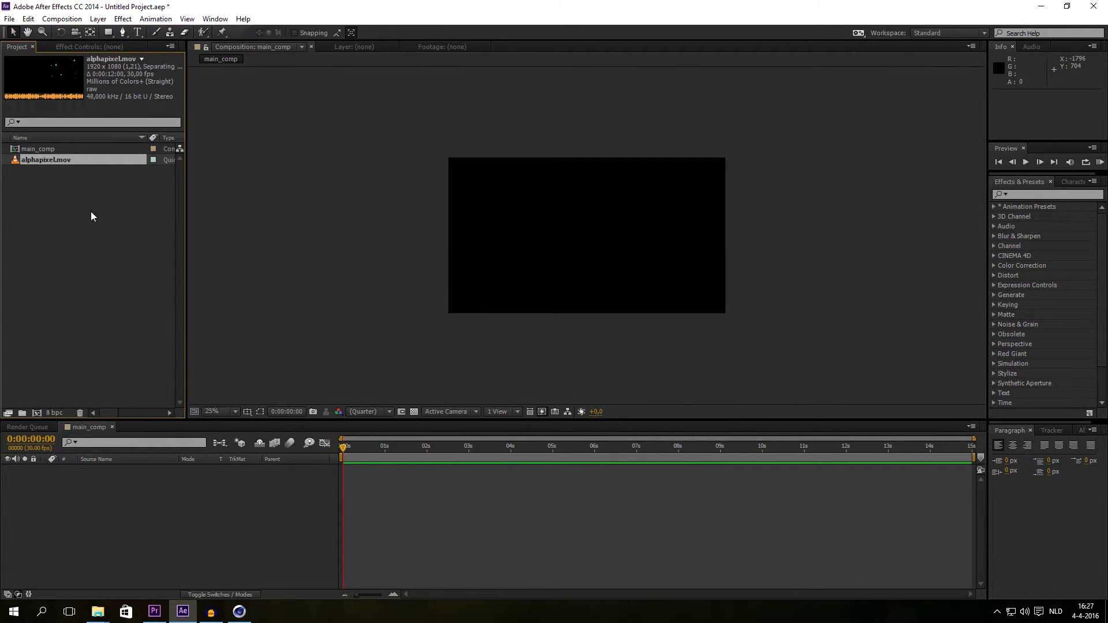
Add a new solid layer to main_comp named background.
right_click(71, 184)
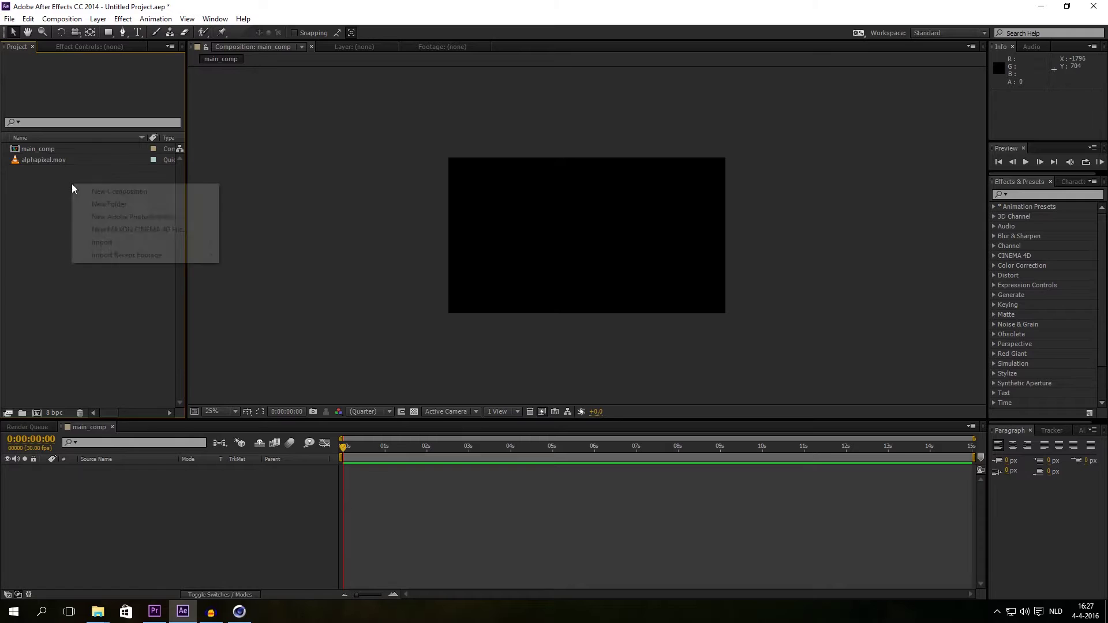
right_click(122, 492)
mouse_move(157, 372)
left_click(337, 395)
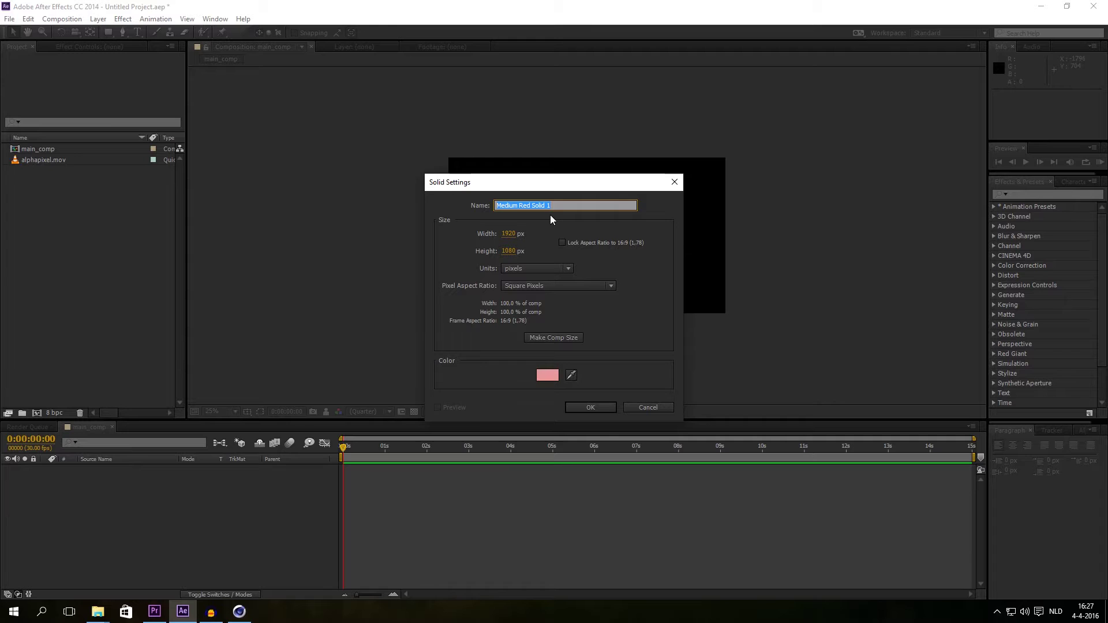
type("background")
Create the background solid and apply the Gradient Ramp effect to it.
left_click(584, 407)
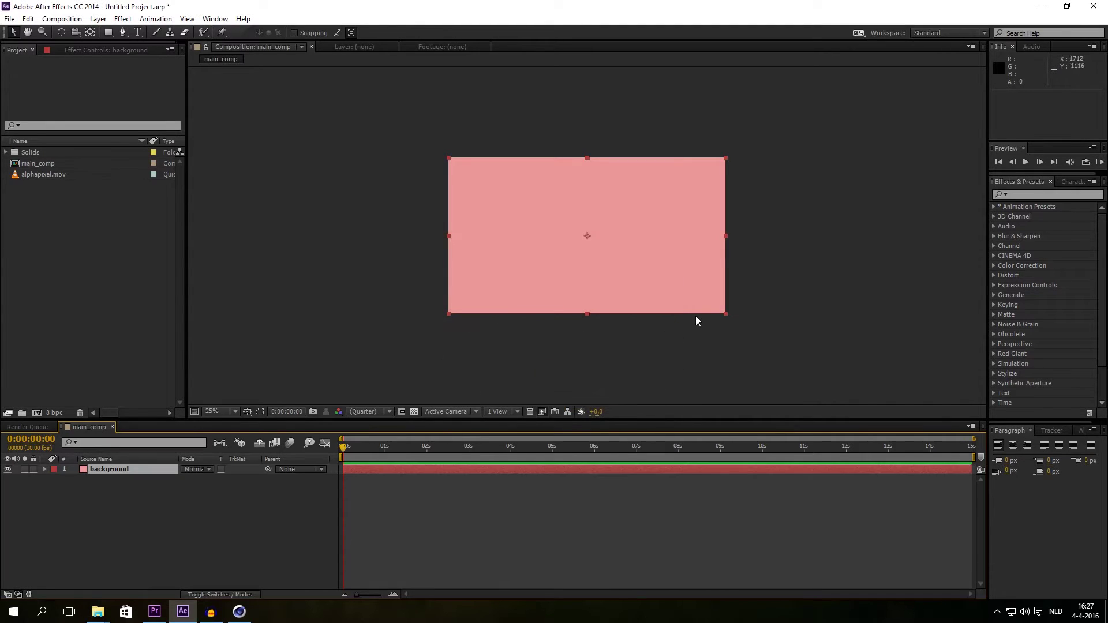
left_click(1034, 196)
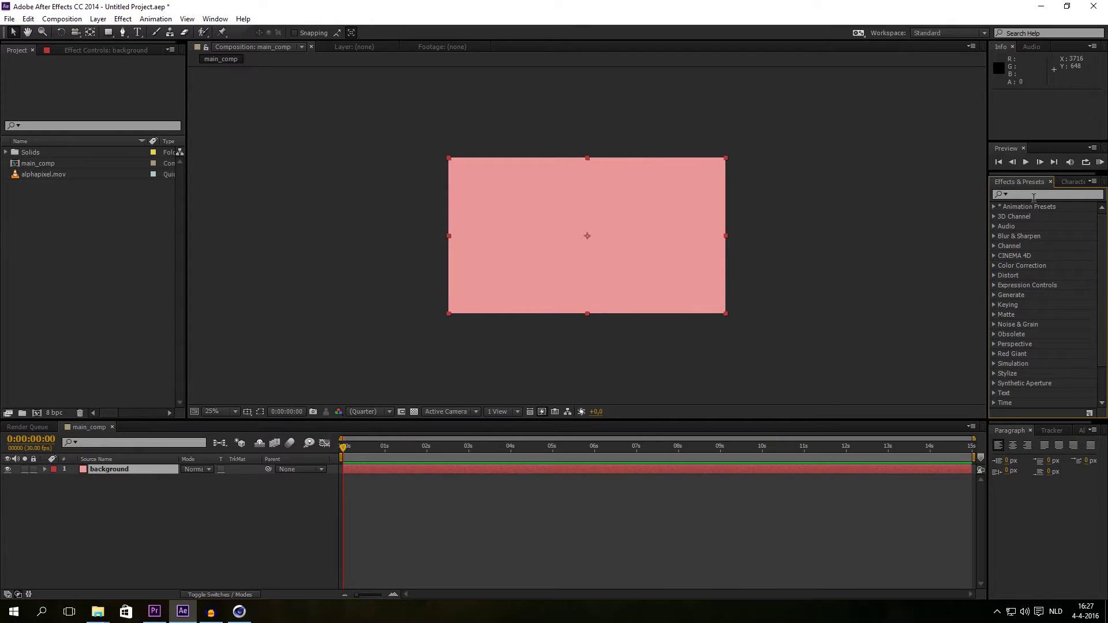
type("gradien")
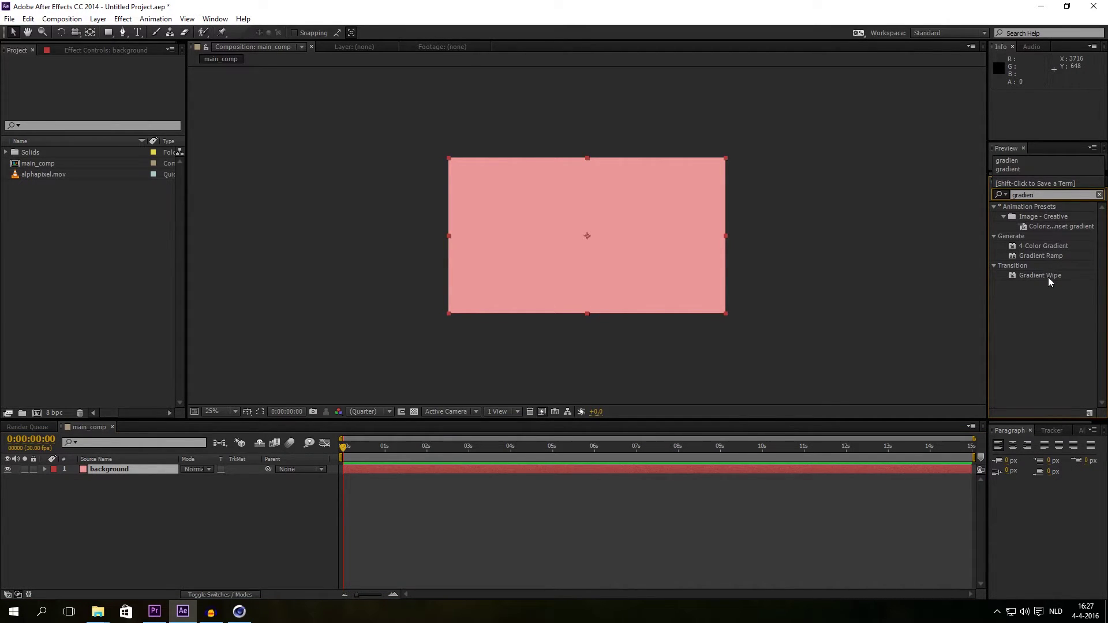
left_click_drag(1039, 257, 135, 471)
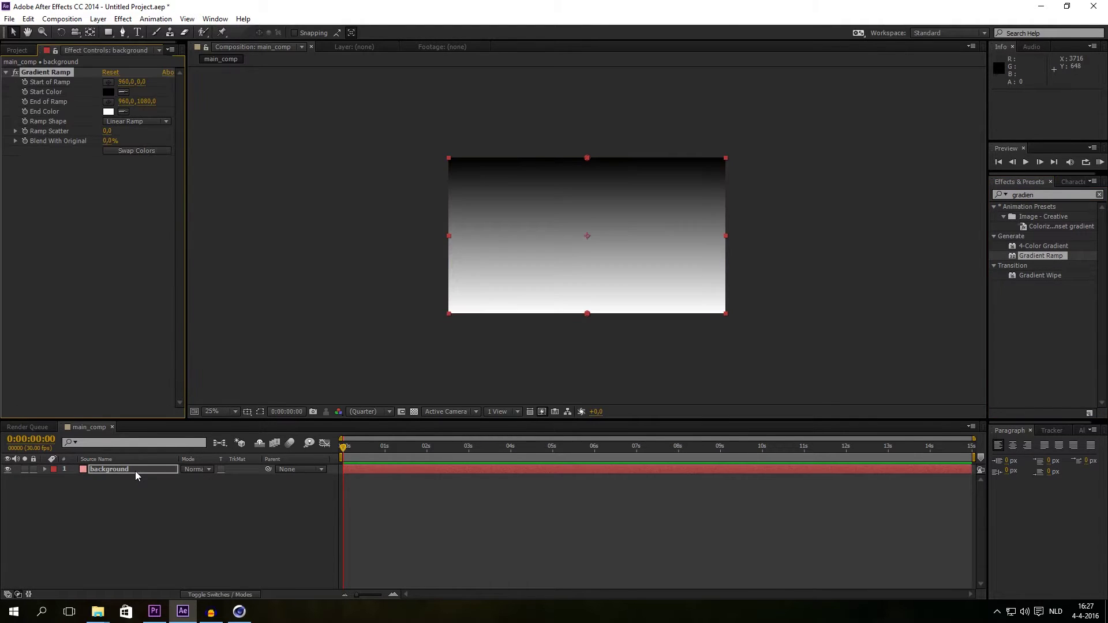
Set the Gradient Ramp end colour to very dark blue and start colour to dark navy.
left_click(108, 112)
left_click_drag(710, 421, 709, 440)
left_click_drag(603, 496, 592, 506)
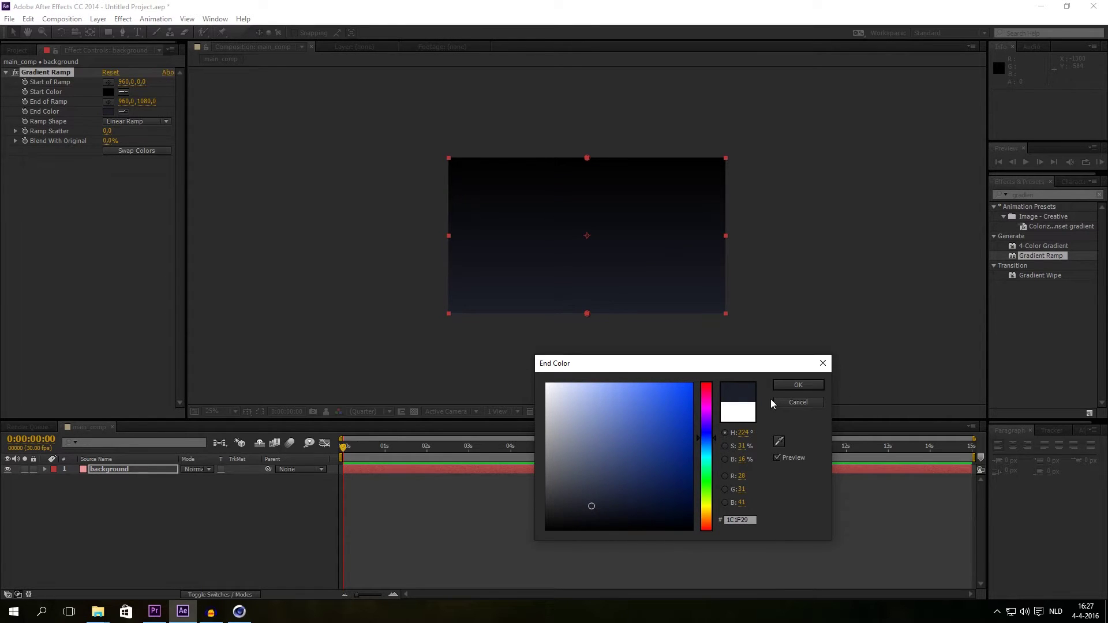
left_click(789, 383)
left_click(108, 92)
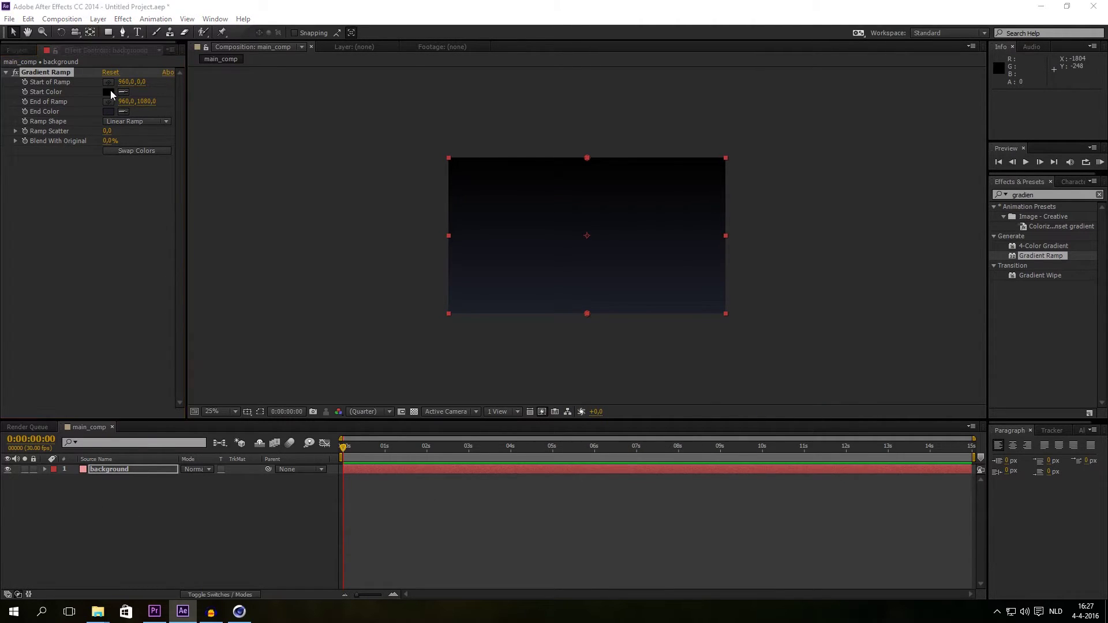
left_click(704, 434)
left_click(705, 440)
left_click_drag(611, 431, 623, 498)
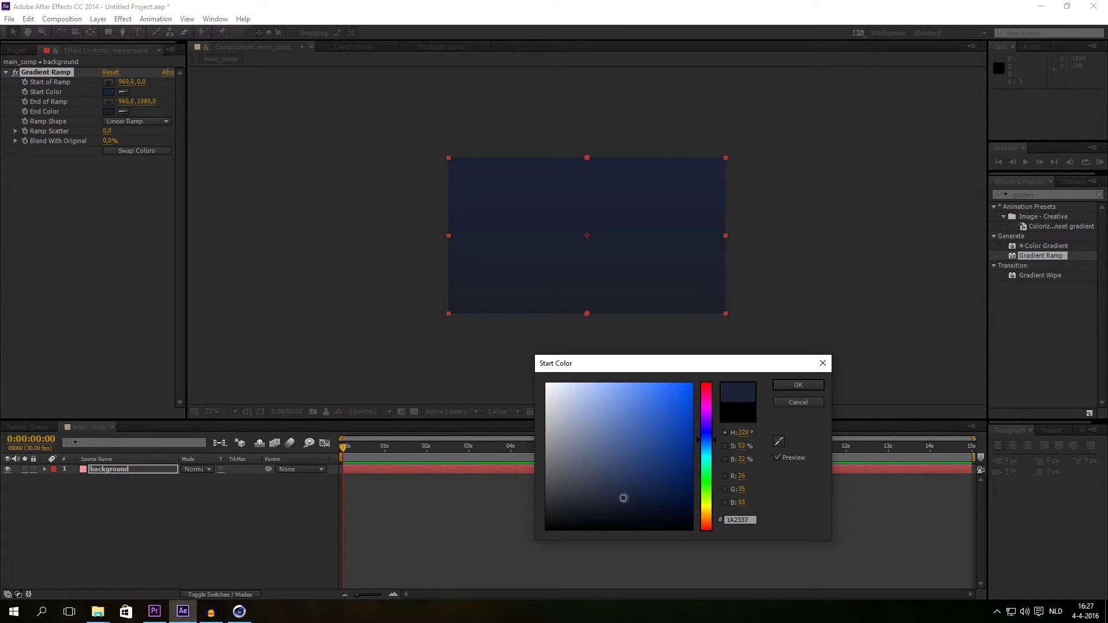
left_click(785, 386)
left_click(145, 486)
right_click(146, 487)
Create a black (000000) solid named optical.
mouse_move(189, 366)
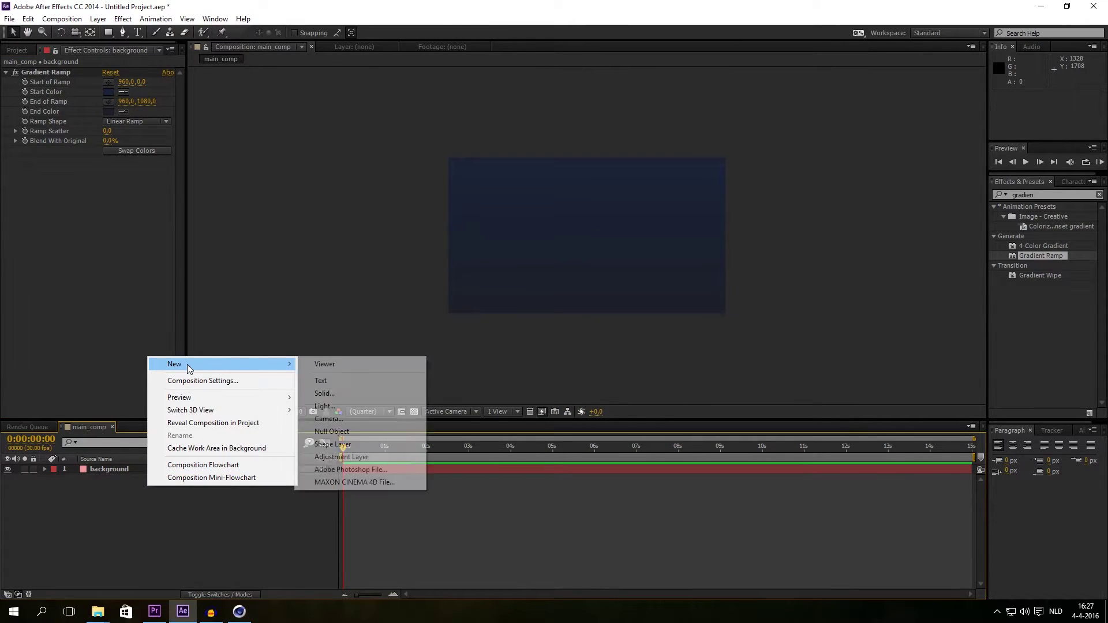
left_click(338, 395)
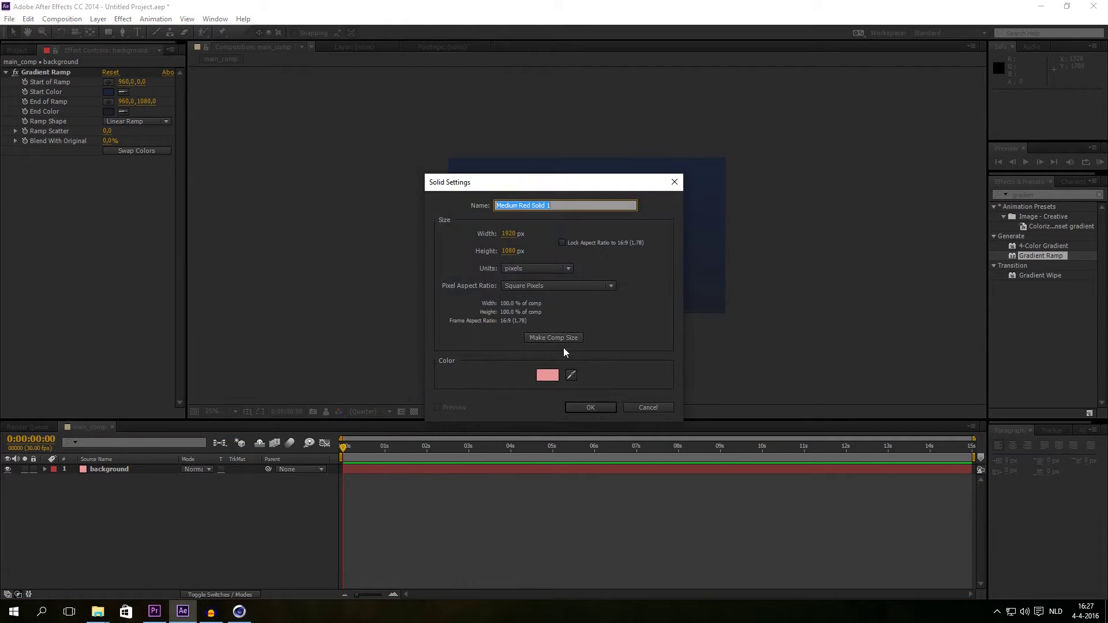
left_click(558, 378)
type("000000")
key("Return")
type("optical")
key("Return")
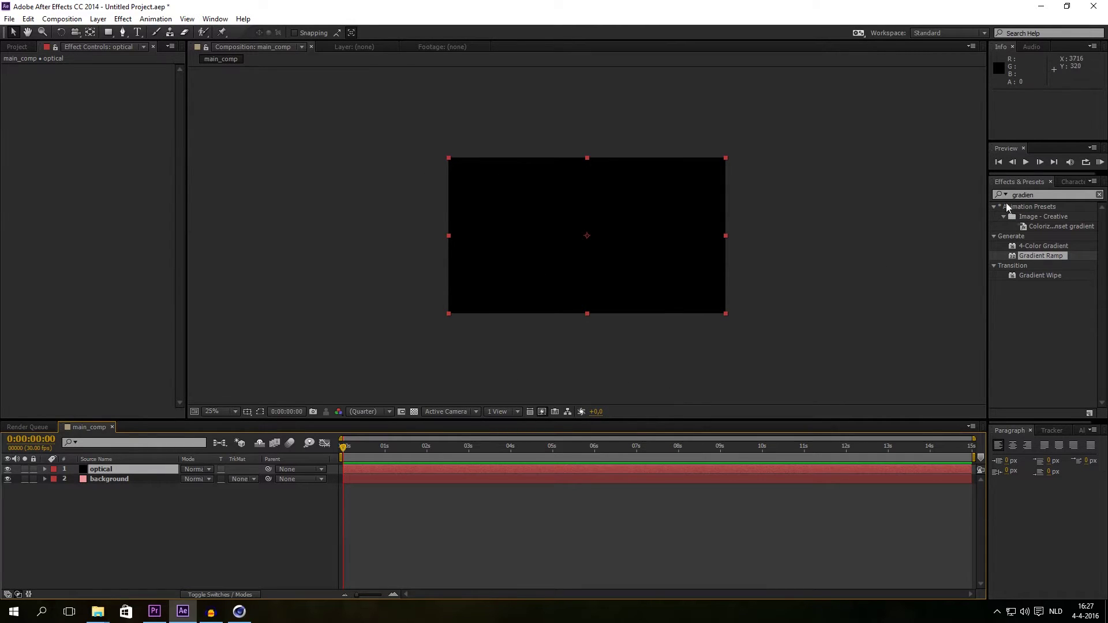
Apply the Optical Flares effect to the optical layer via an 'opti' search.
double_click(1027, 194)
type("opti")
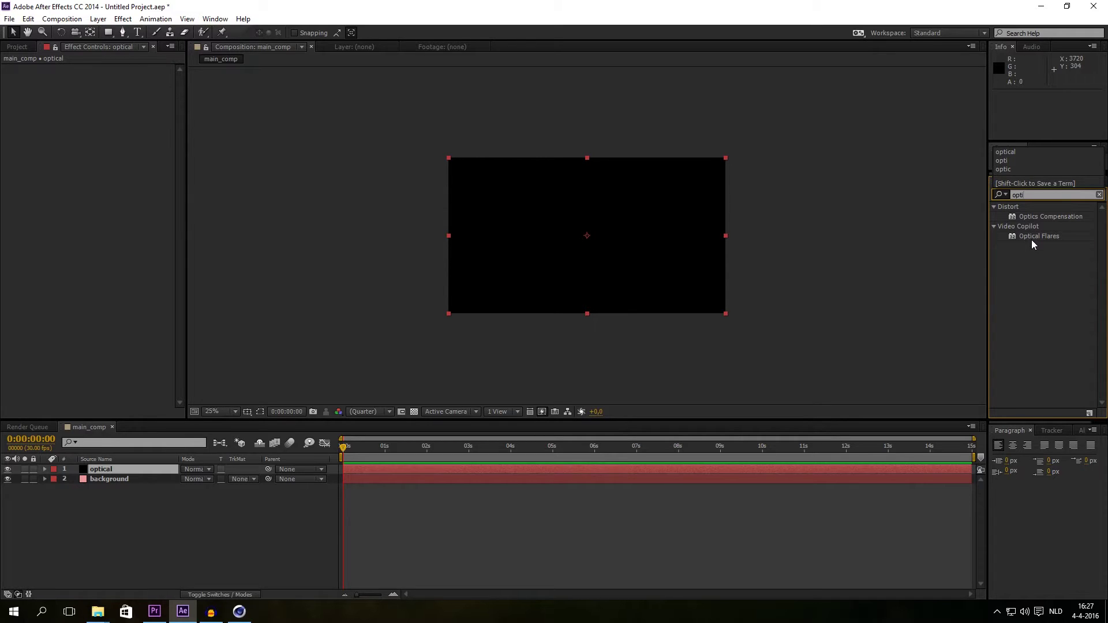
key("Return")
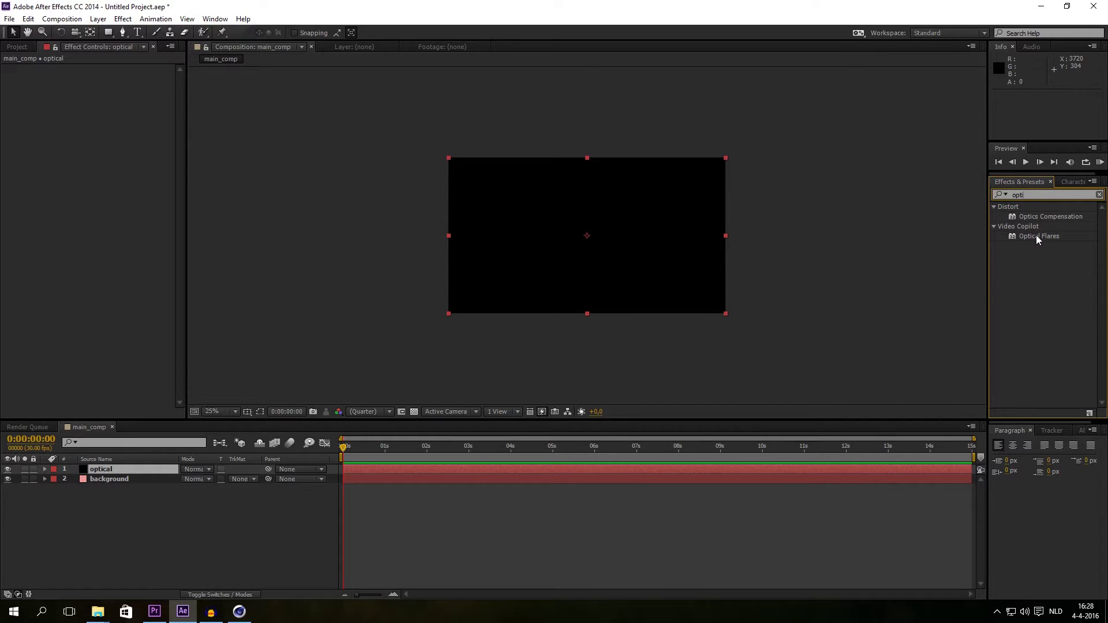
left_click_drag(1037, 235, 101, 470)
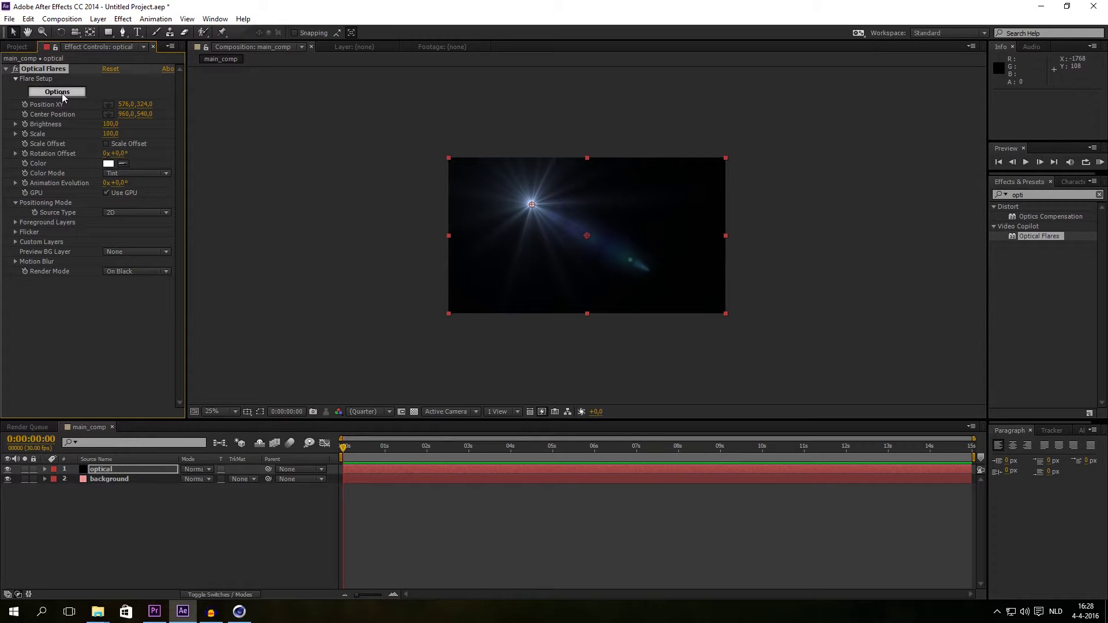
Load the Green Spotlight preset from the Motion Graphics flare presets.
left_click(45, 93)
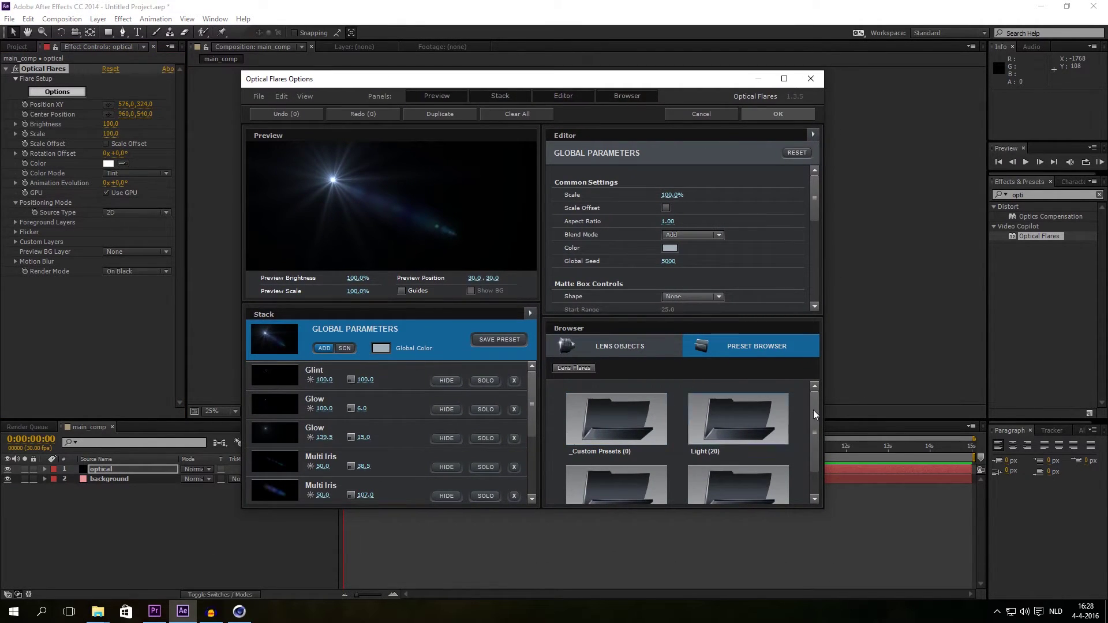
left_click_drag(816, 424, 824, 446)
left_click(590, 470)
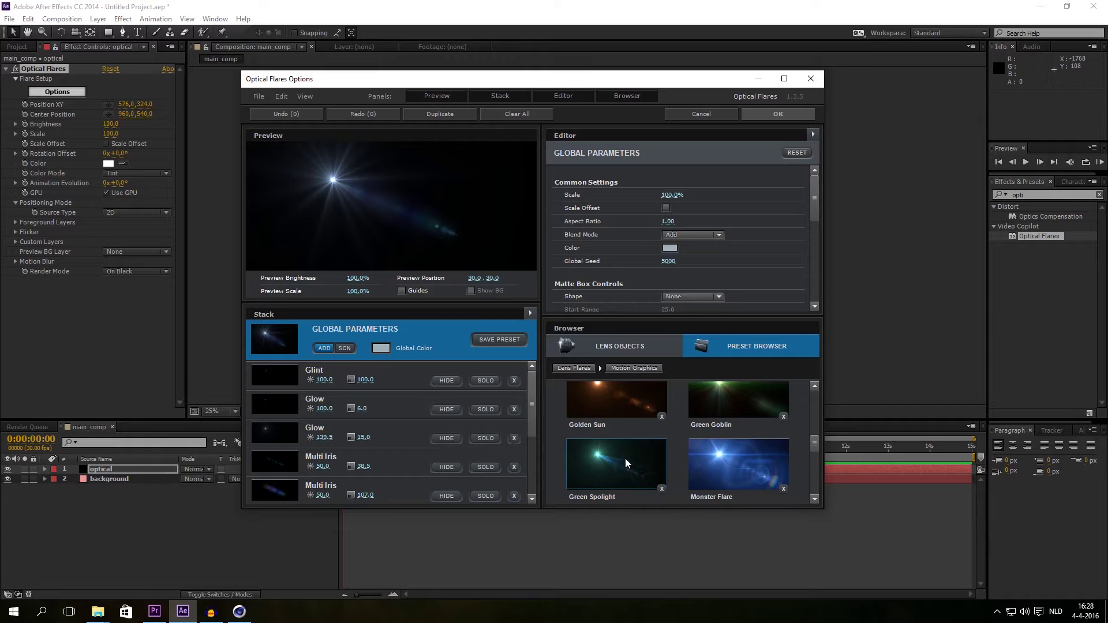
left_click(610, 462)
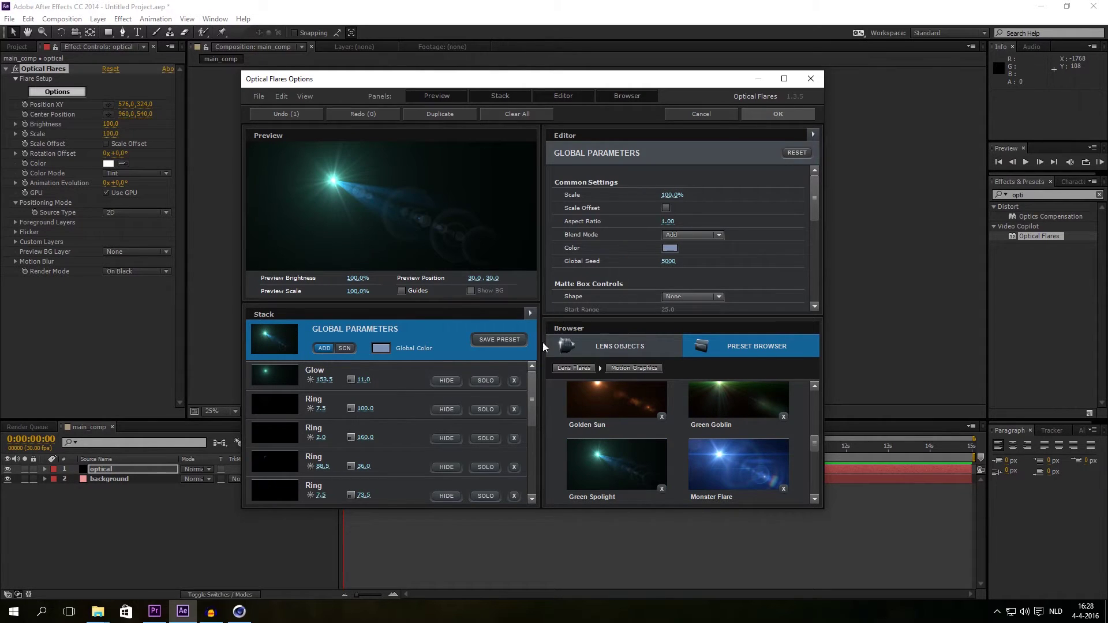
Hide both Shimmer elements, the Glint and one Multi Iris element.
left_click_drag(531, 386, 535, 376)
left_click_drag(533, 386, 534, 431)
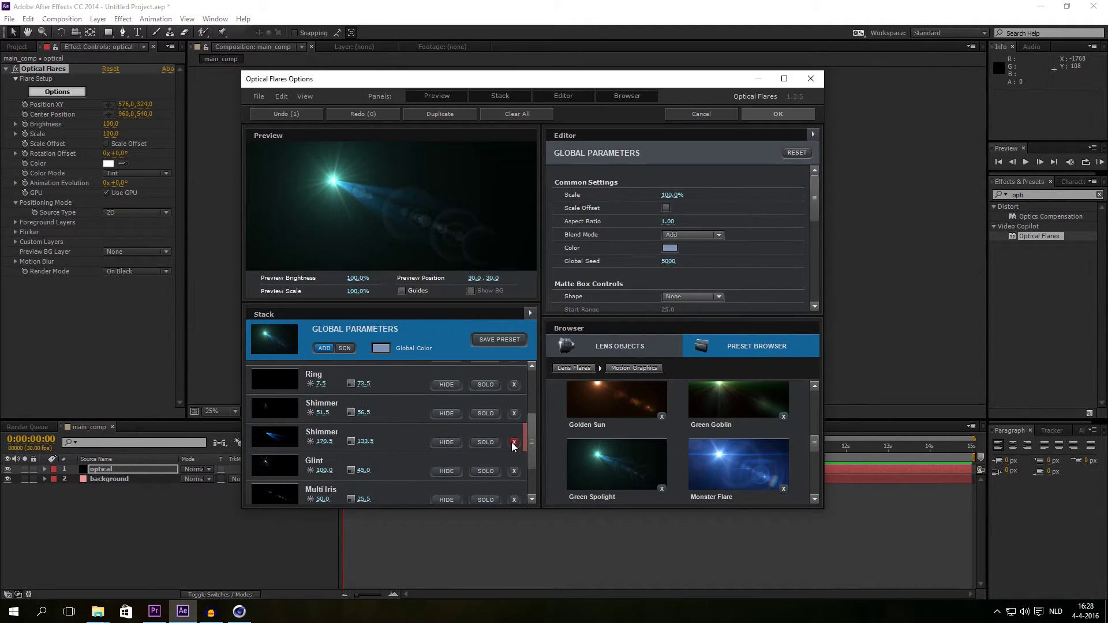
left_click(447, 442)
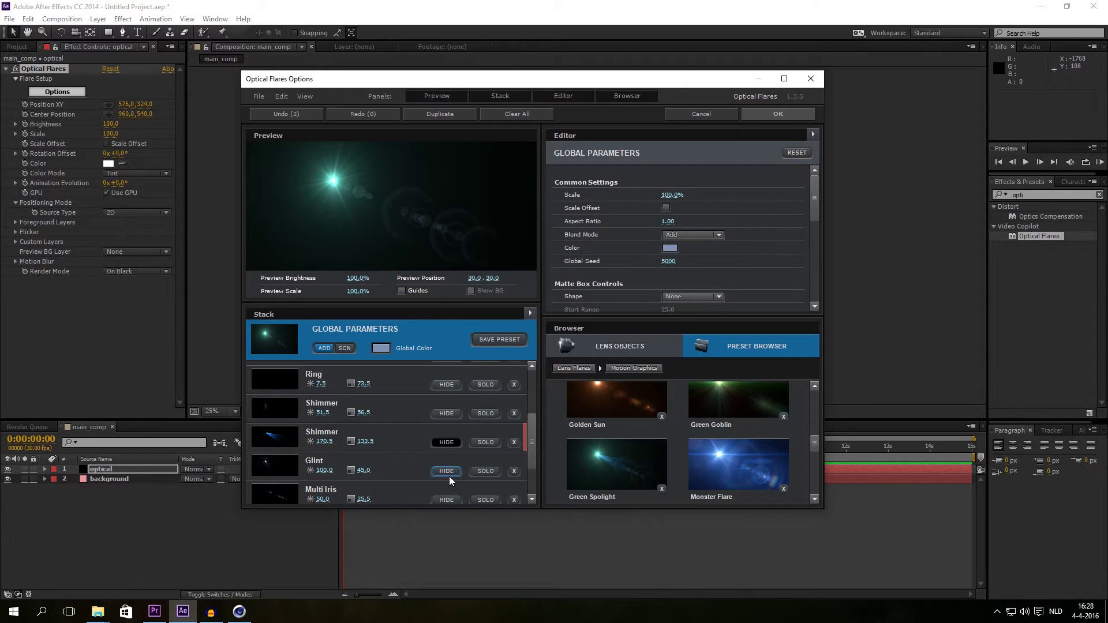
left_click(448, 473)
left_click(456, 414)
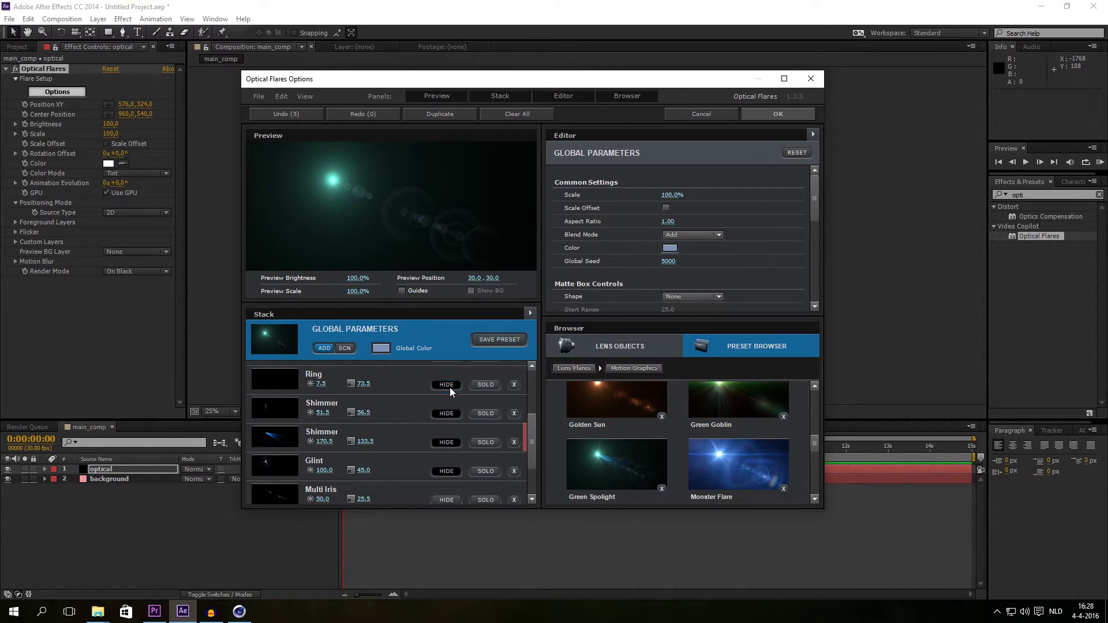
scroll(465, 447, "down", 2)
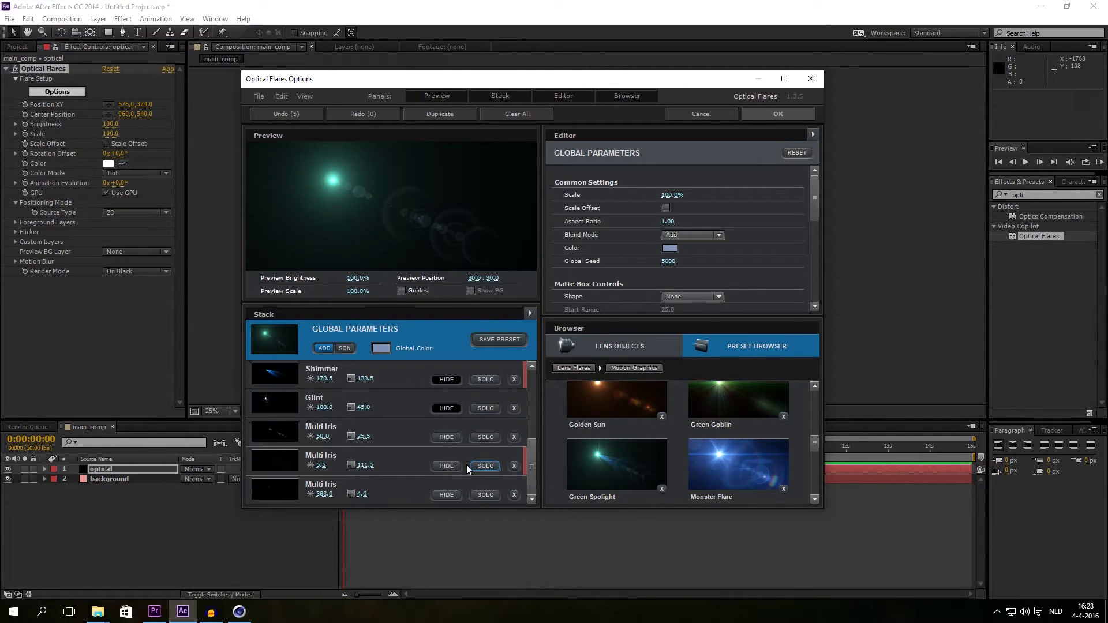
left_click(443, 438)
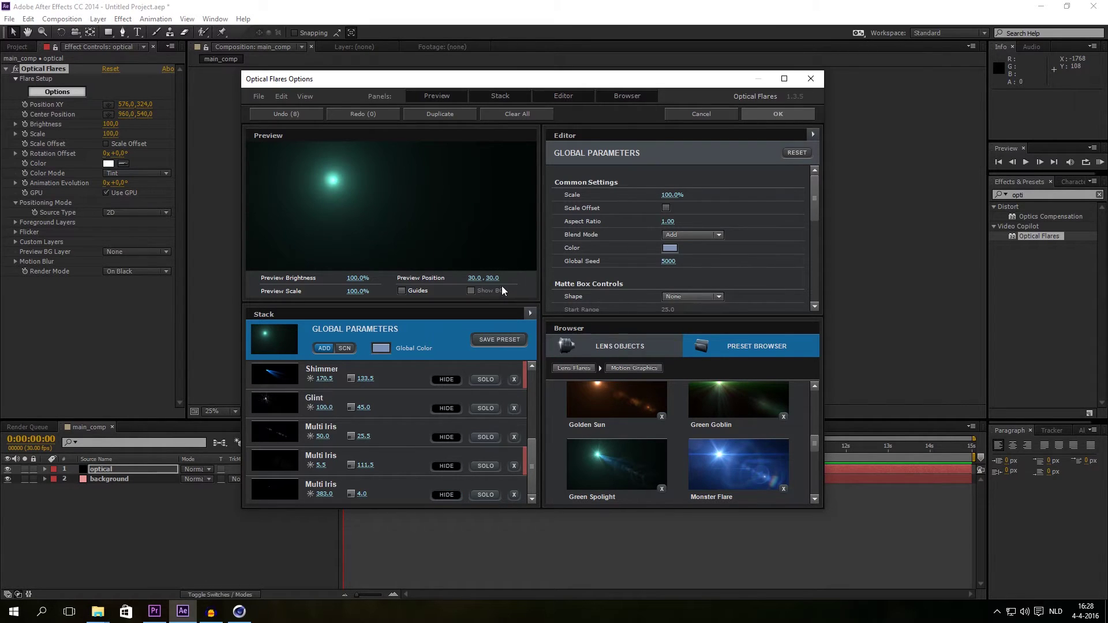
Apply the flare settings and drag the flare position up past the comp's top edge.
left_click(801, 113)
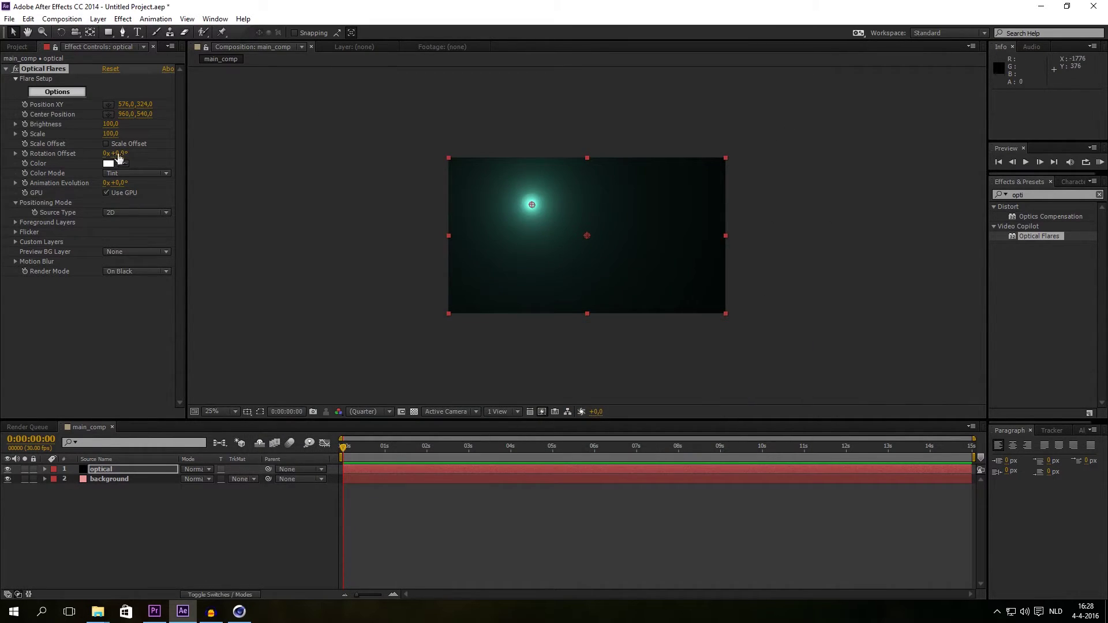
left_click_drag(144, 105, 3, 129)
left_click_drag(163, 128, 49, 113)
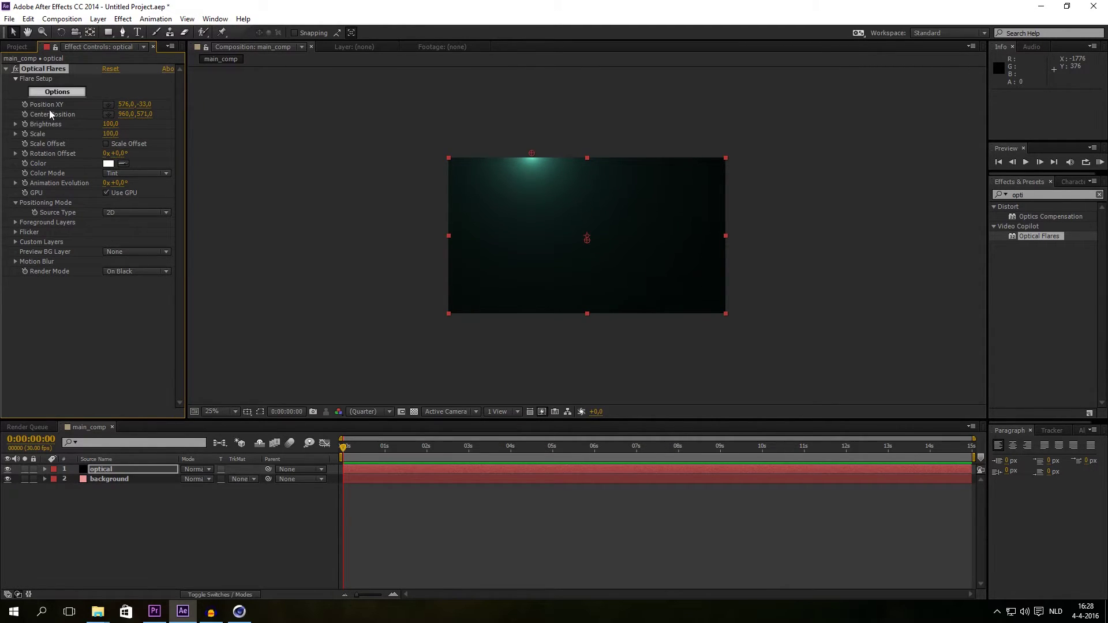
left_click_drag(131, 107, 3, 110)
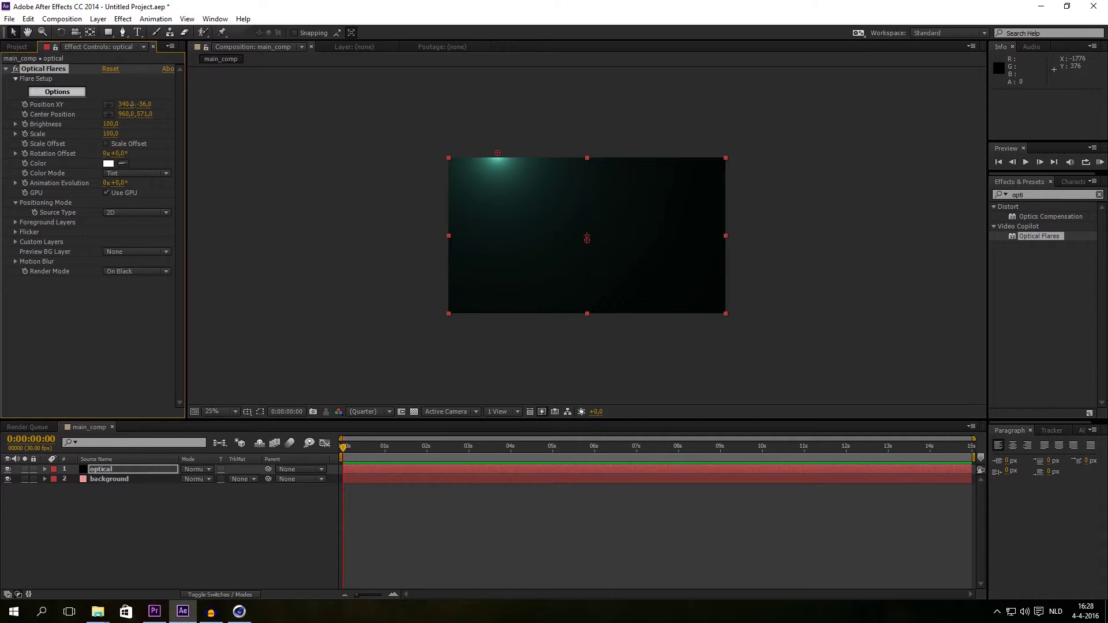
left_click_drag(133, 105, 71, 105)
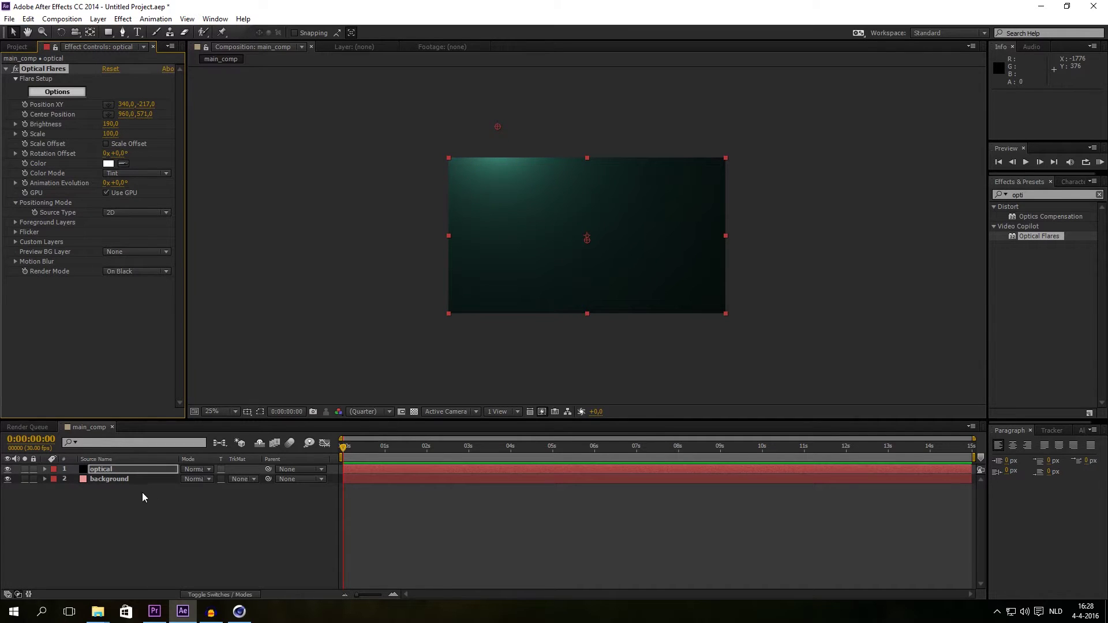
Try Add and Screen blend modes on the optical layer and lower its opacity.
left_click(136, 467)
left_click(192, 469)
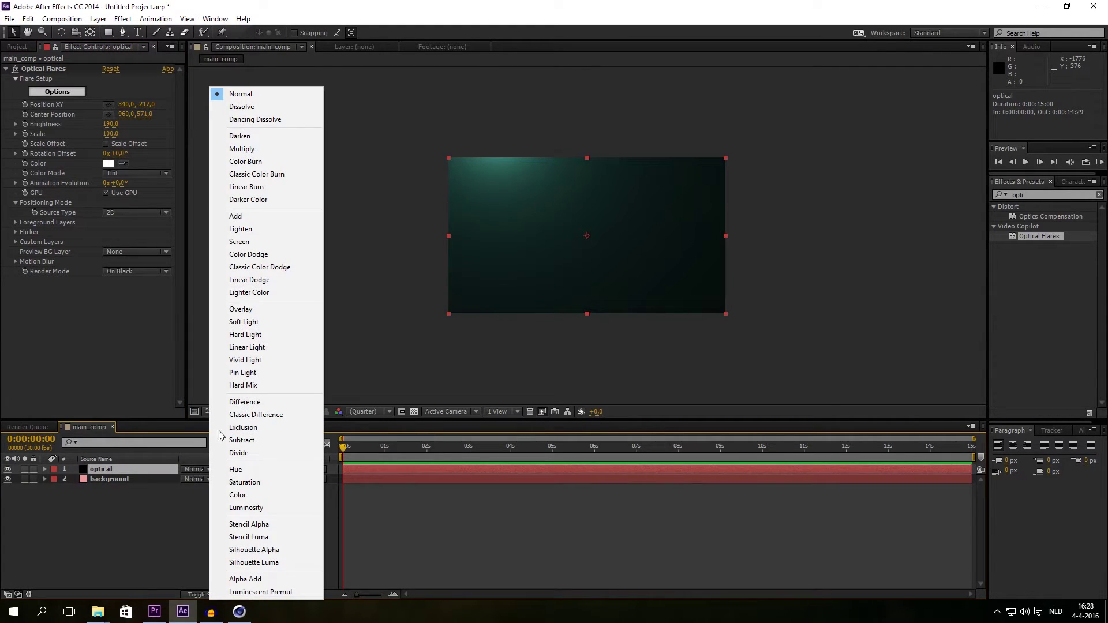
left_click(252, 217)
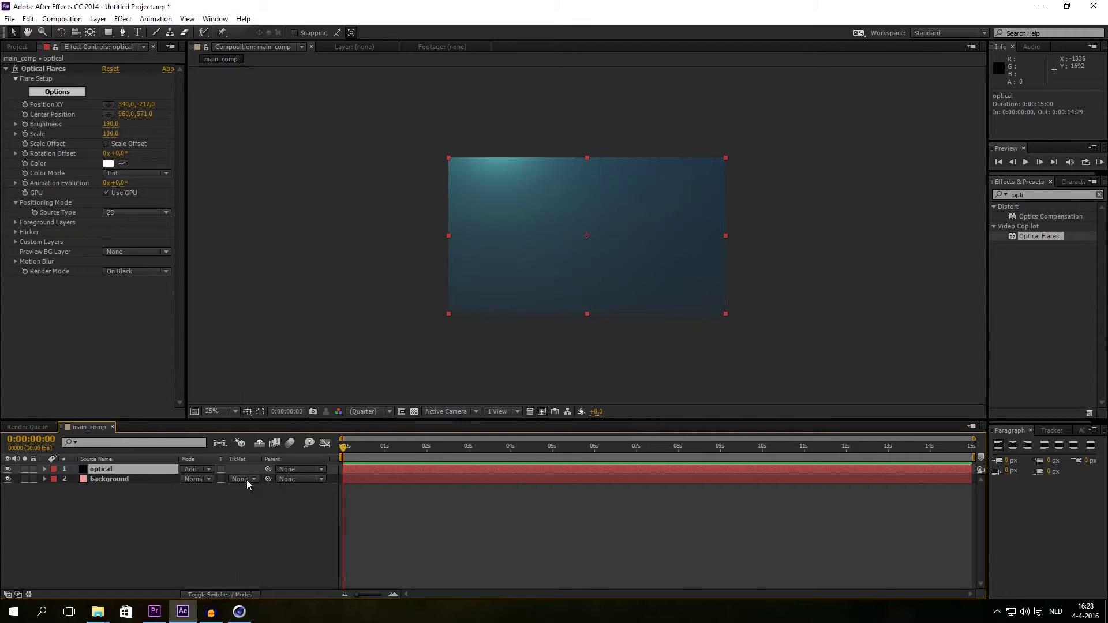
left_click(194, 467)
left_click(248, 241)
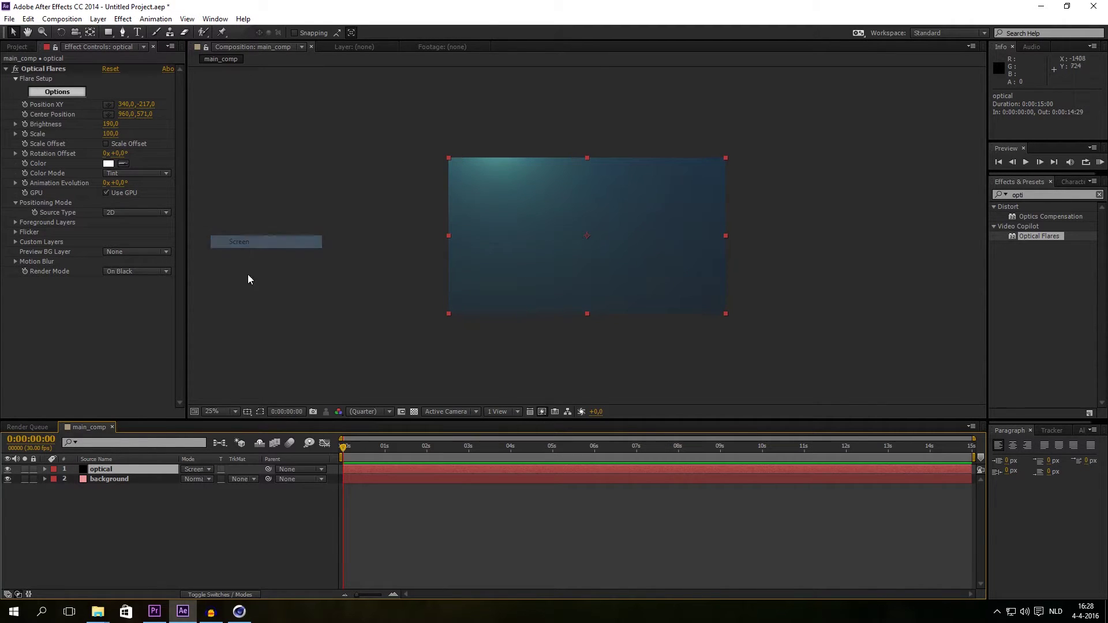
left_click(210, 470)
left_click(249, 252)
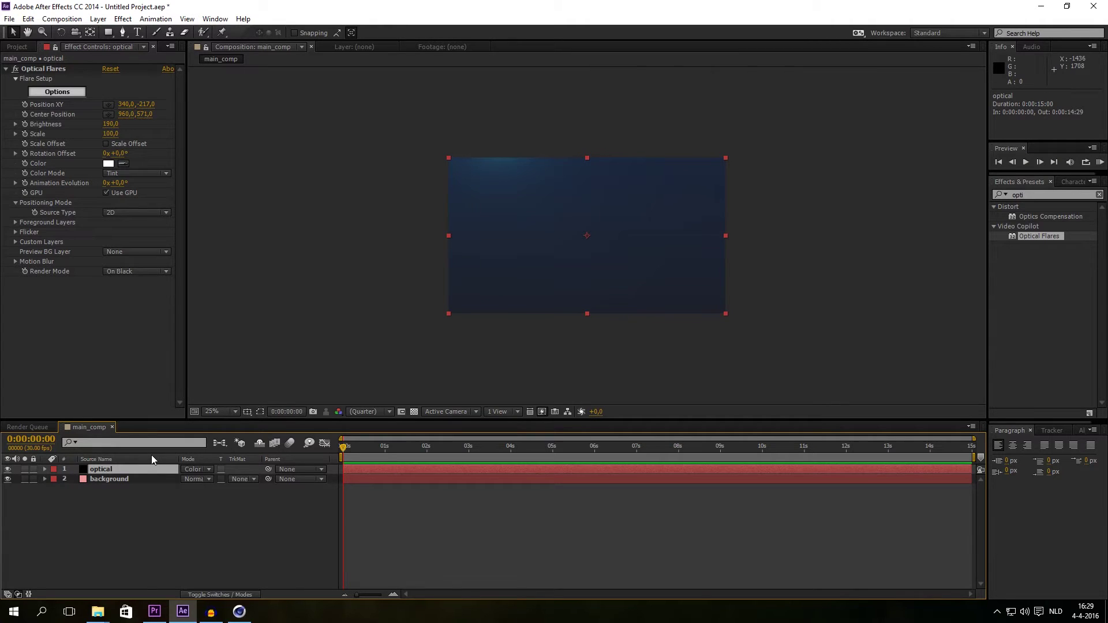
key("t")
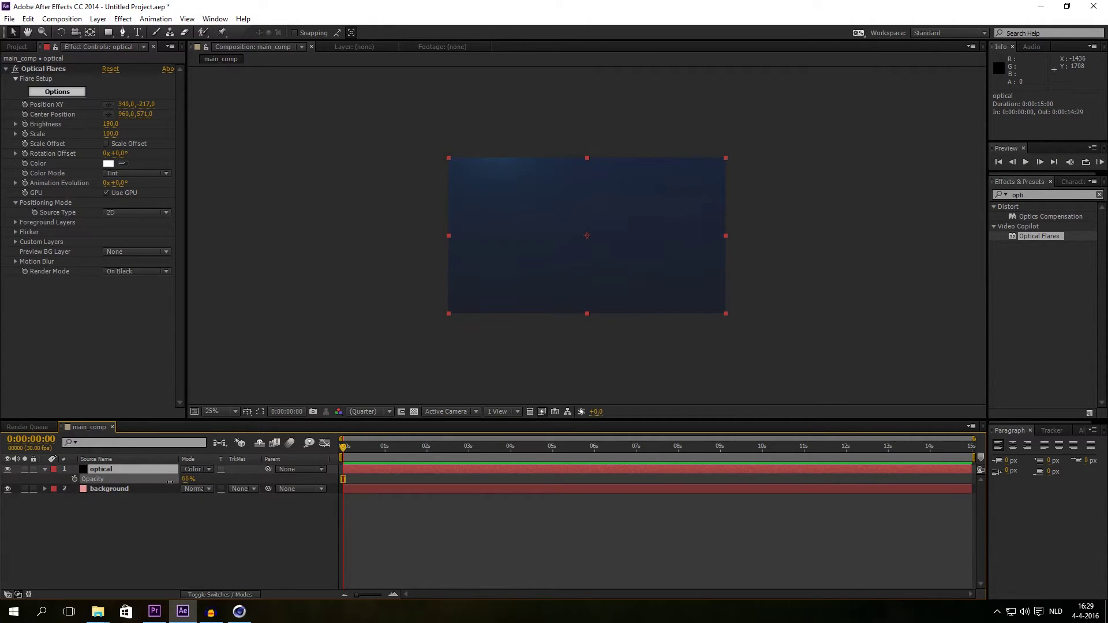
left_click_drag(169, 482, 158, 527)
left_click(158, 528)
Duplicate the optical layer and move the copy's flare toward the lower right (1683, 1241).
left_click(120, 469)
key("ctrl+d")
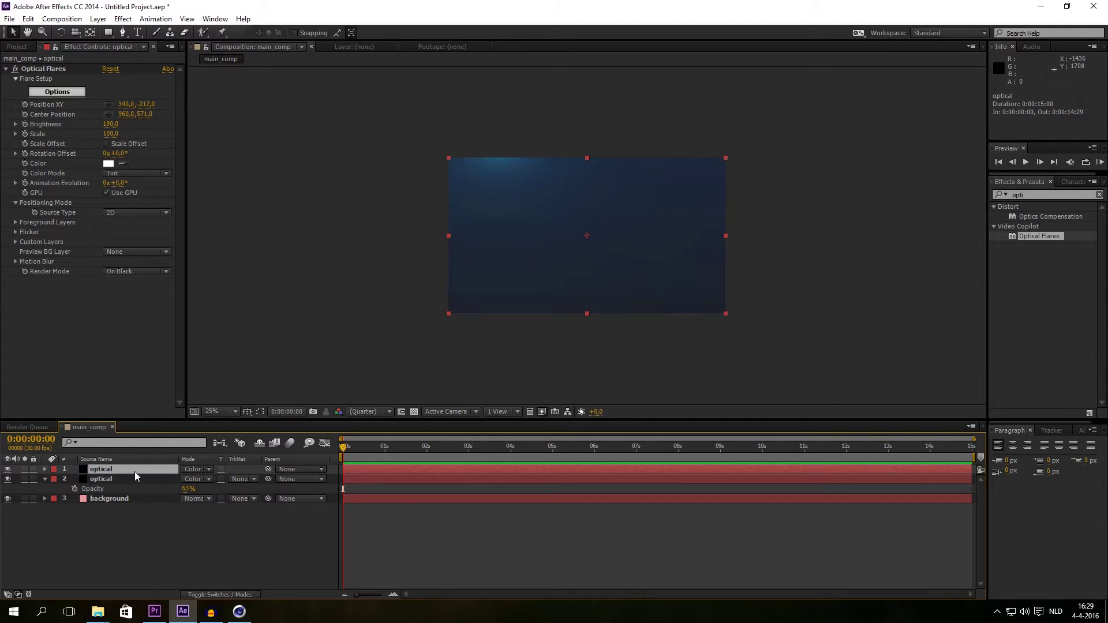
left_click_drag(148, 105, 780, 131)
left_click_drag(134, 106, 688, 151)
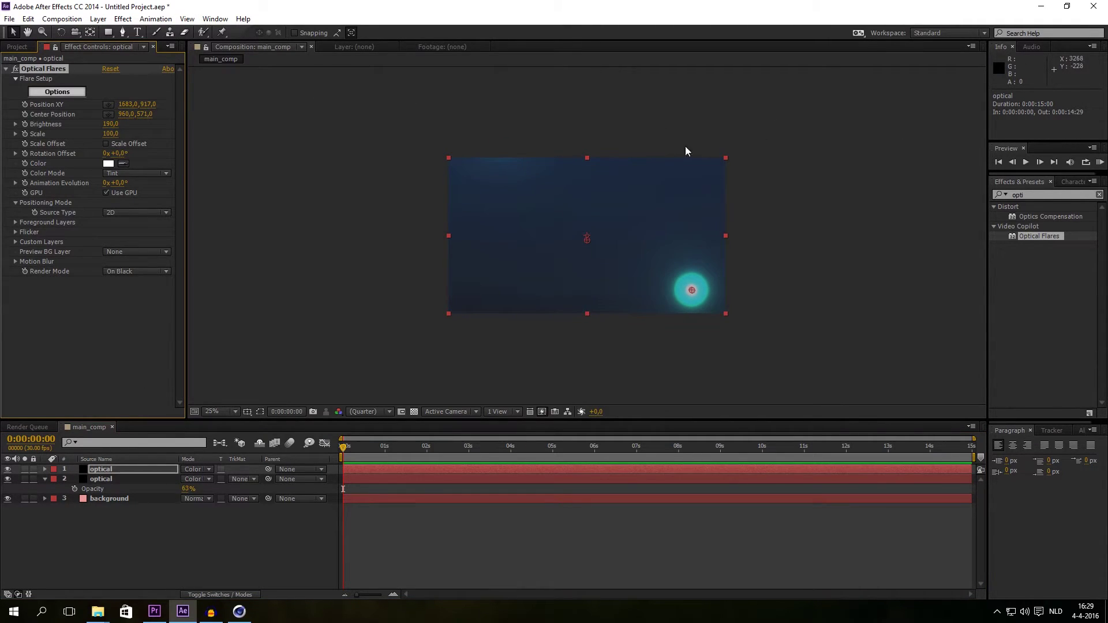
left_click_drag(151, 107, 334, 108)
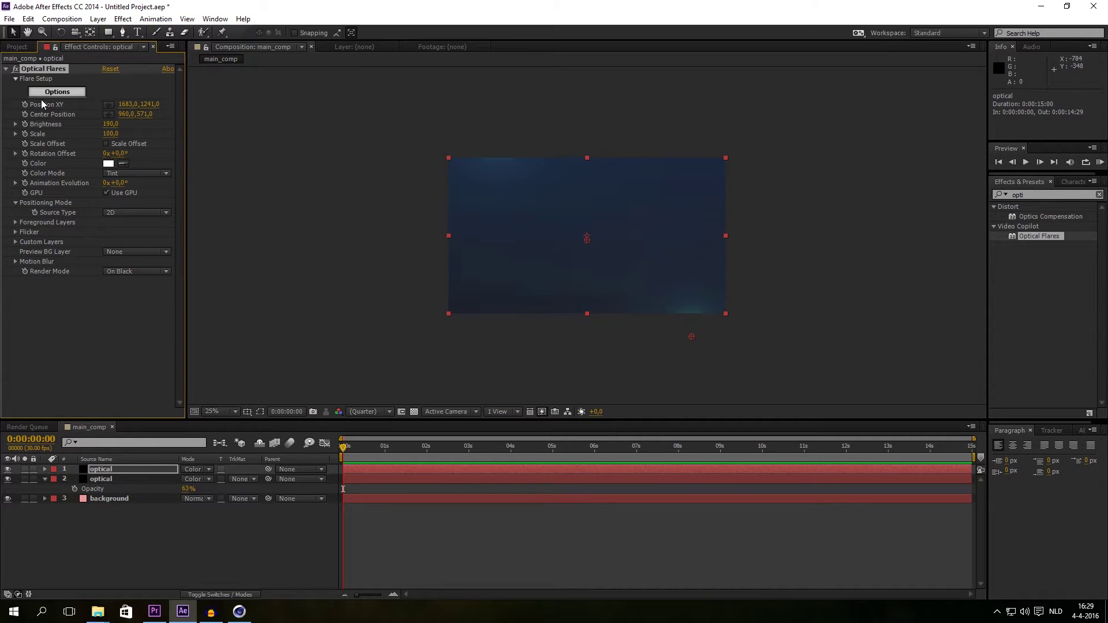
left_click(60, 93)
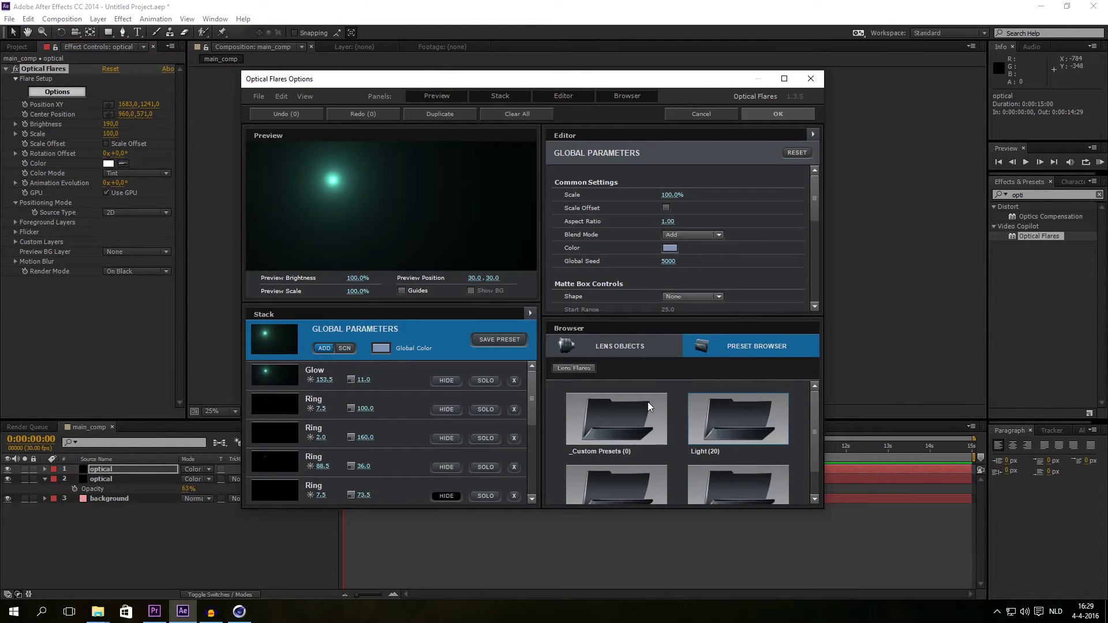
Load the Blue Spark preset from the Light flare presets.
double_click(701, 403)
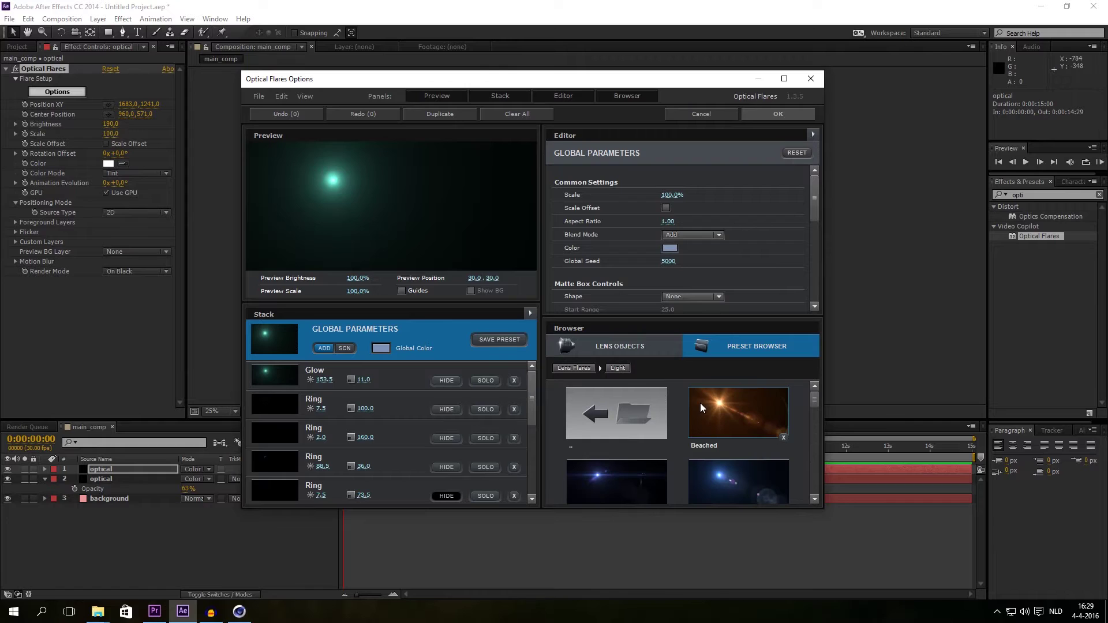
scroll(817, 407, "down", 1)
mouse_move(817, 407)
left_mouse_down()
mouse_move(837, 492)
mouse_move(817, 411)
left_mouse_up()
left_click(728, 417)
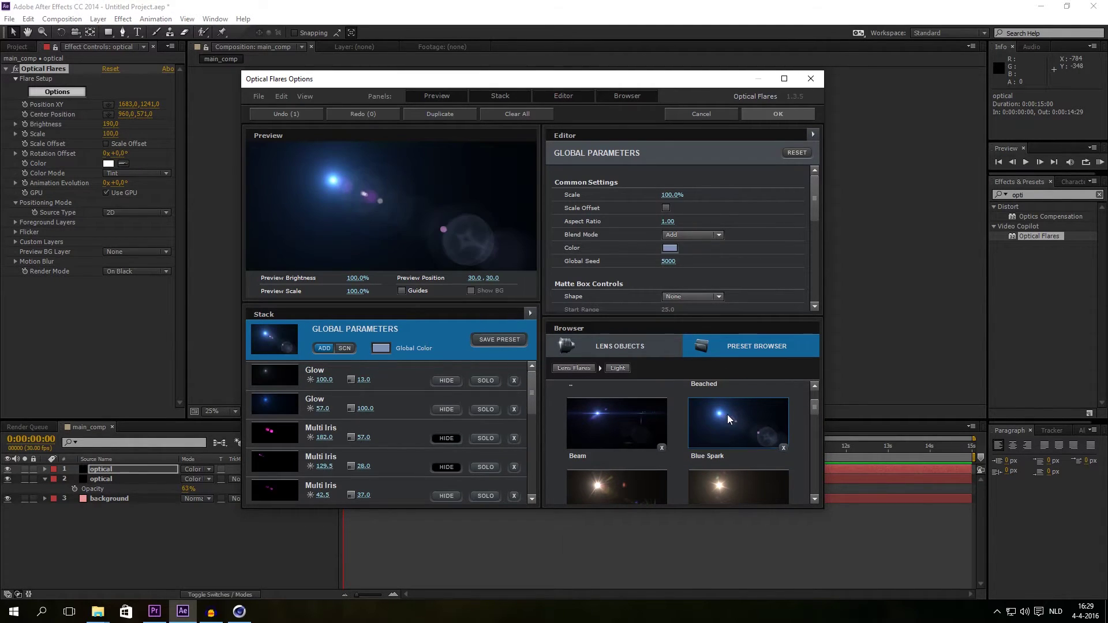
Hide the Caustic, Iris and Multi Iris elements, keeping only a central blue glow.
double_click(490, 383)
left_click_drag(533, 383, 537, 470)
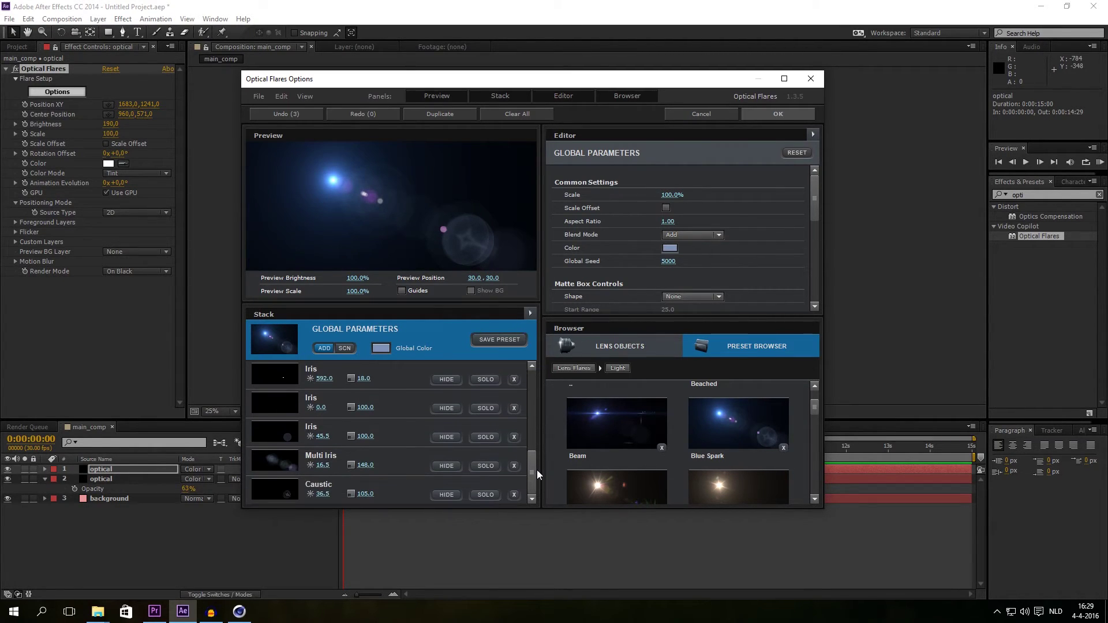
left_click(454, 466)
left_click(445, 438)
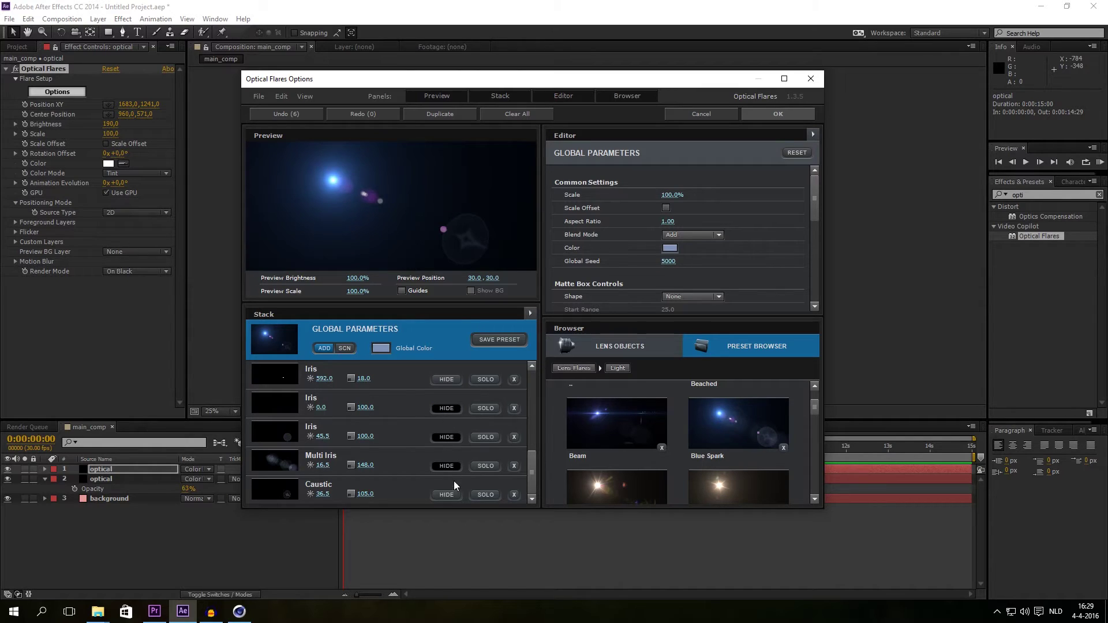
left_click(452, 495)
scroll(452, 459, "up", 3)
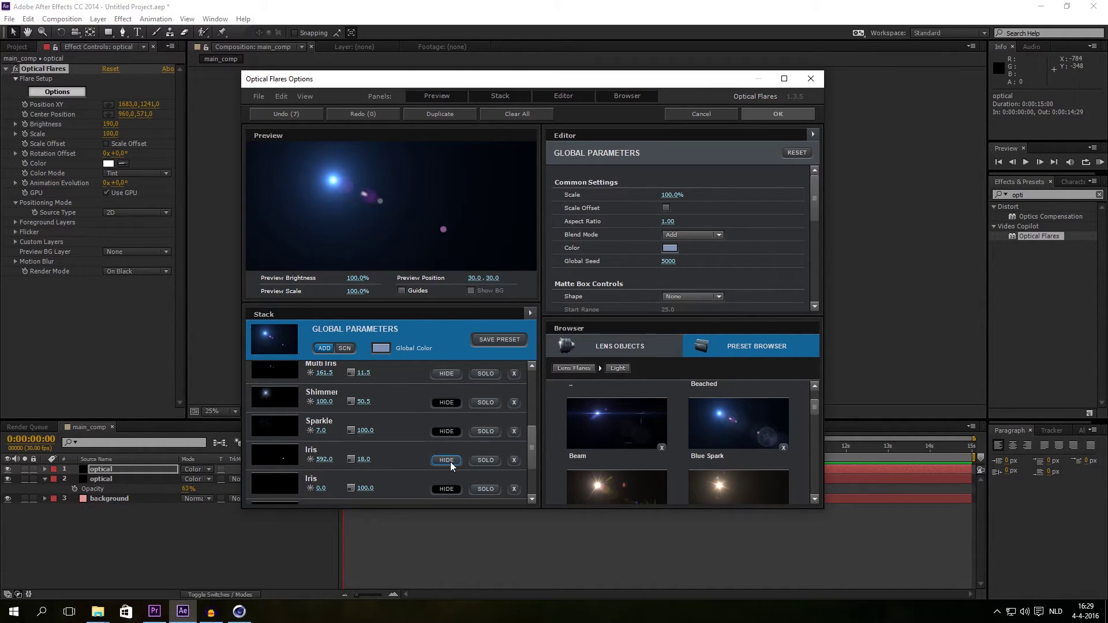
left_click_drag(529, 436, 532, 417)
left_click(447, 431)
left_click(446, 403)
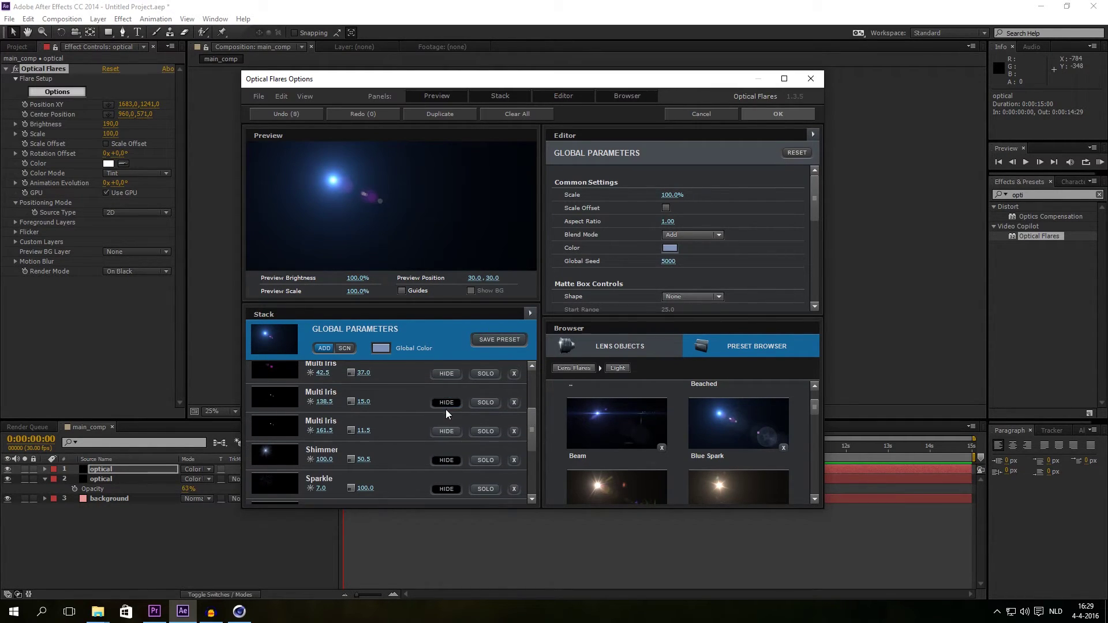
left_click(447, 374)
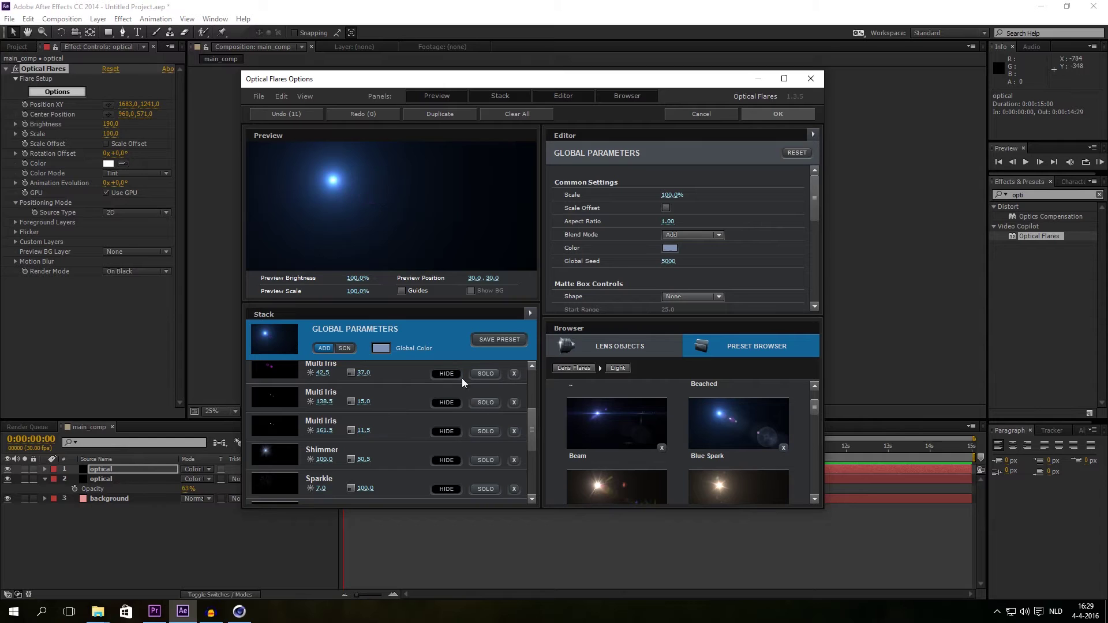
left_click(798, 117)
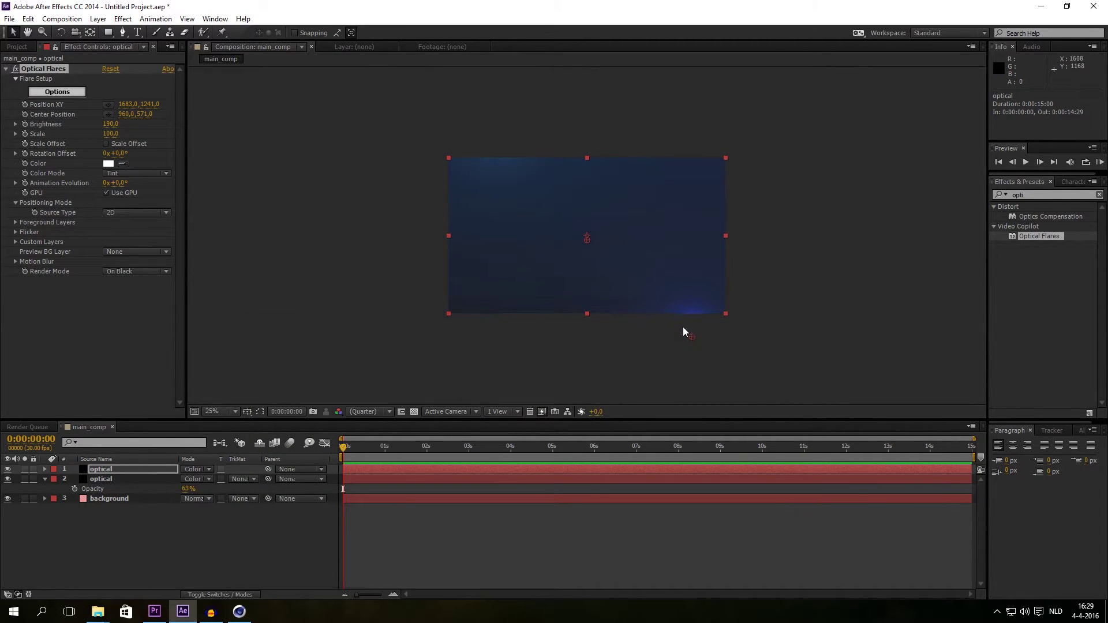
Move the flare to 1871,1369 and darken both Gradient Ramp colours, with the start colour at 141A25.
left_click_drag(692, 337, 719, 356)
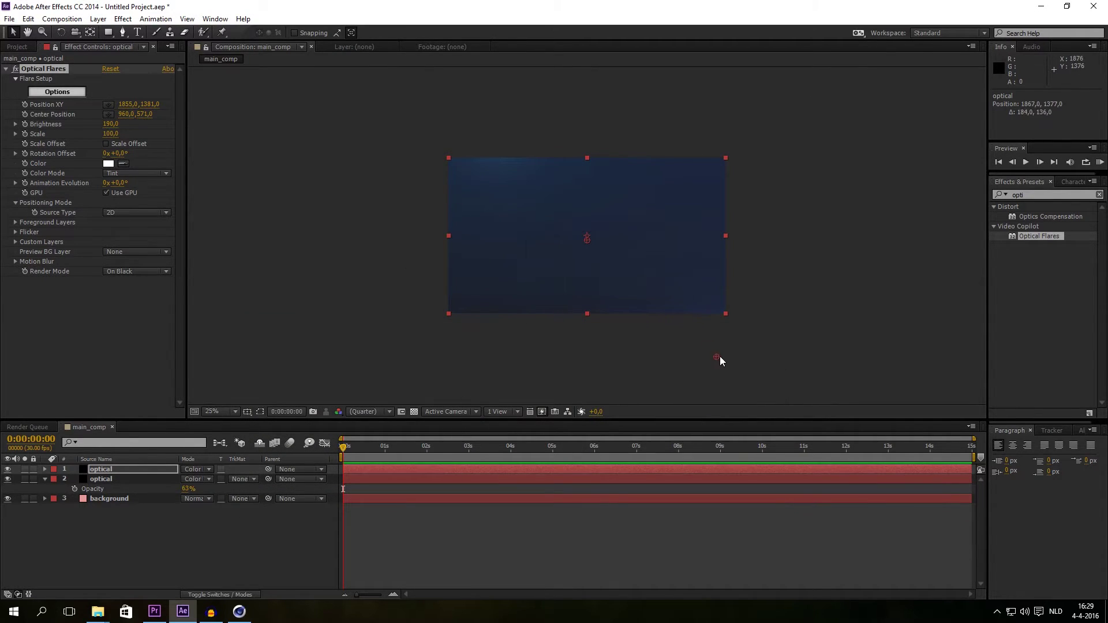
left_click(99, 500)
left_click(108, 111)
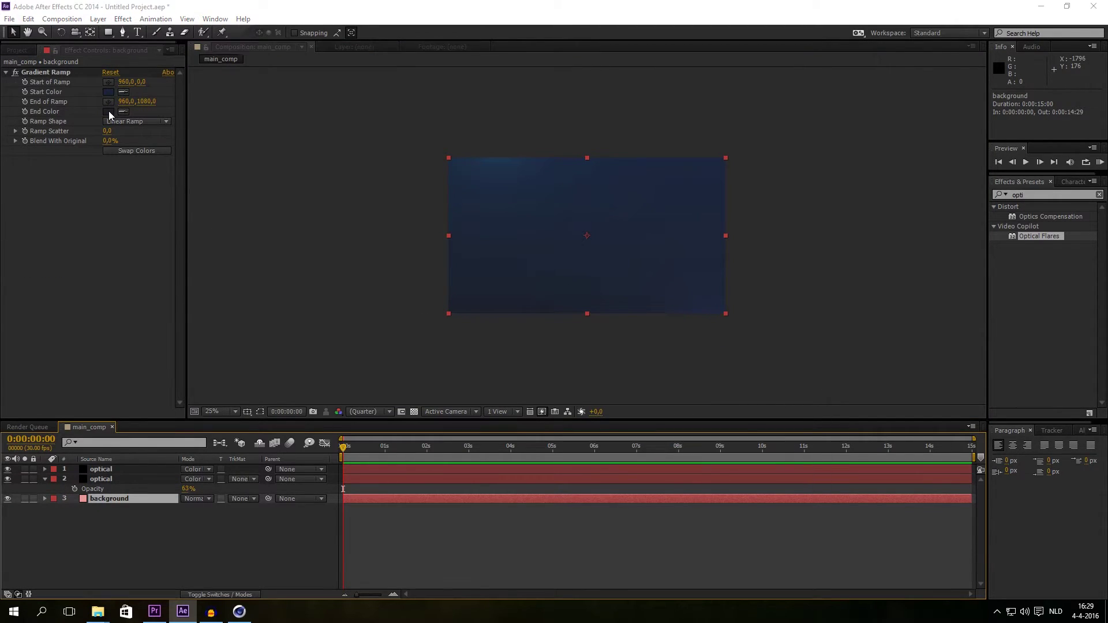
left_click_drag(594, 508, 585, 516)
key("Return")
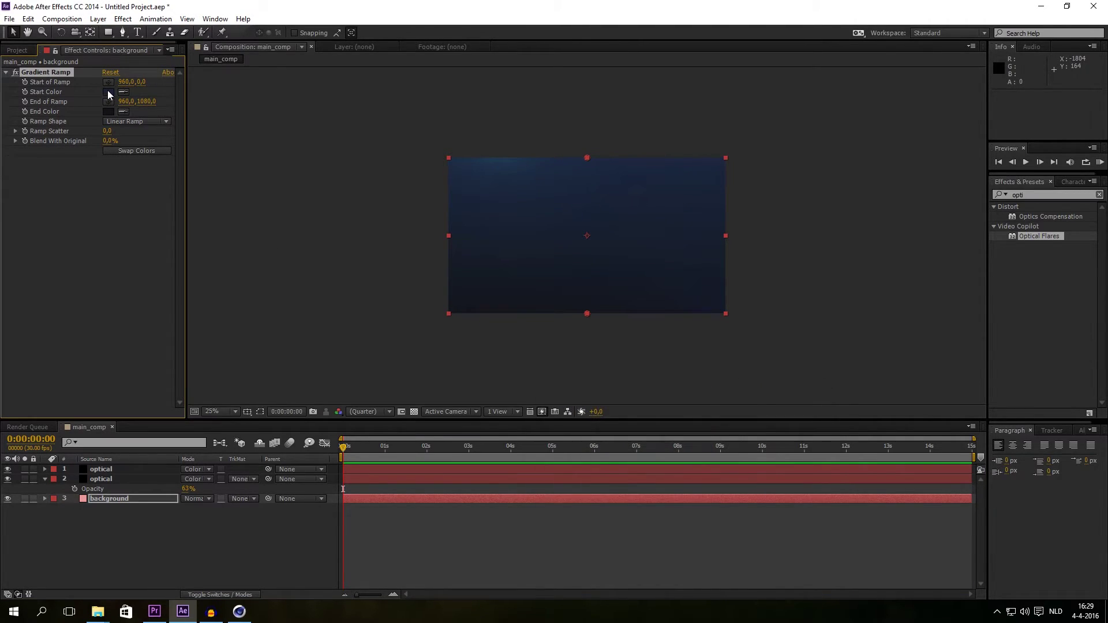
left_click(108, 93)
left_click_drag(610, 508, 612, 509)
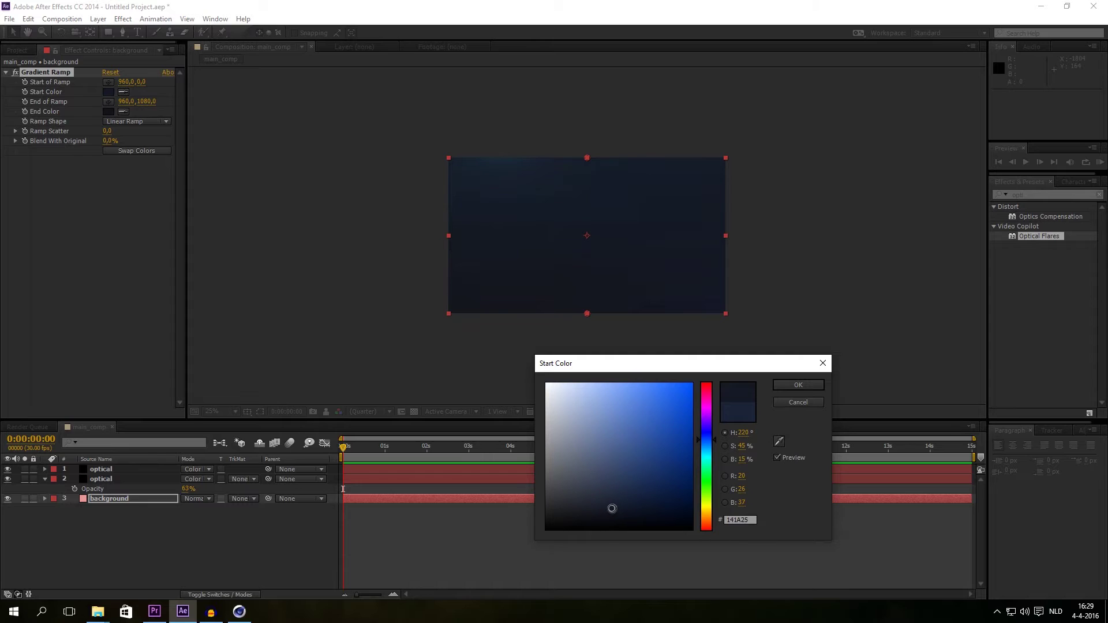
key("Return")
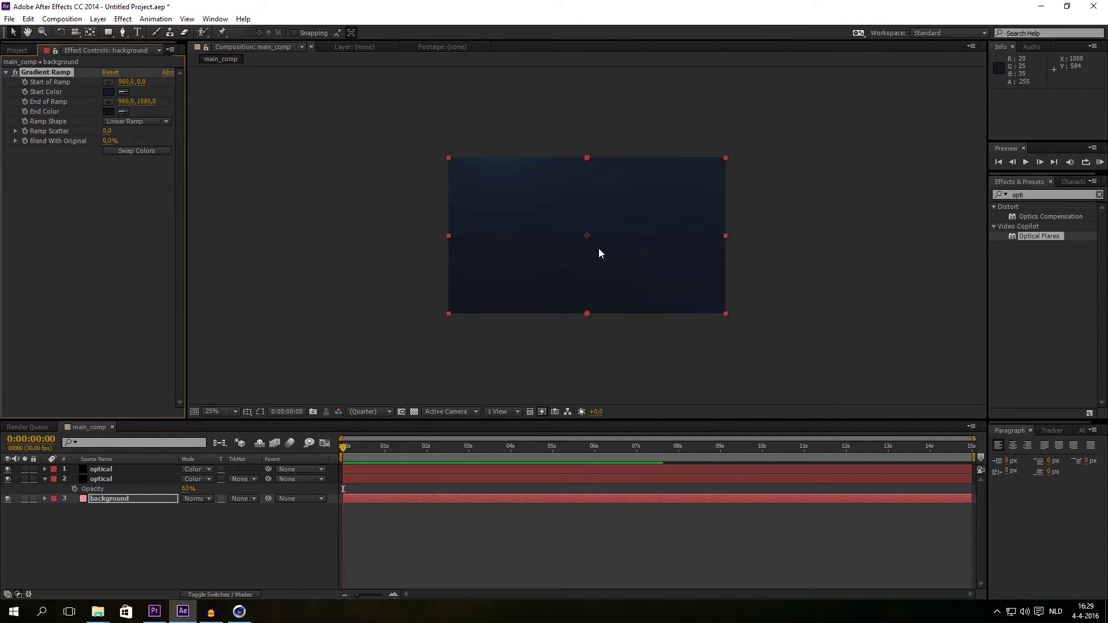
Set the top optical layer's opacity to 100%.
left_click(174, 552)
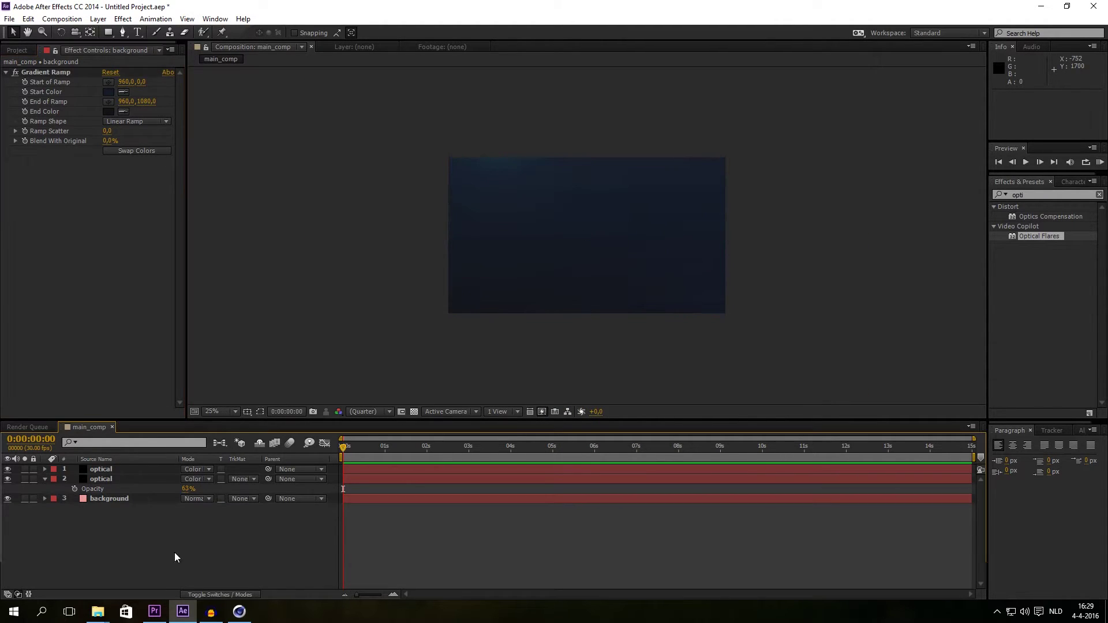
left_click(135, 495)
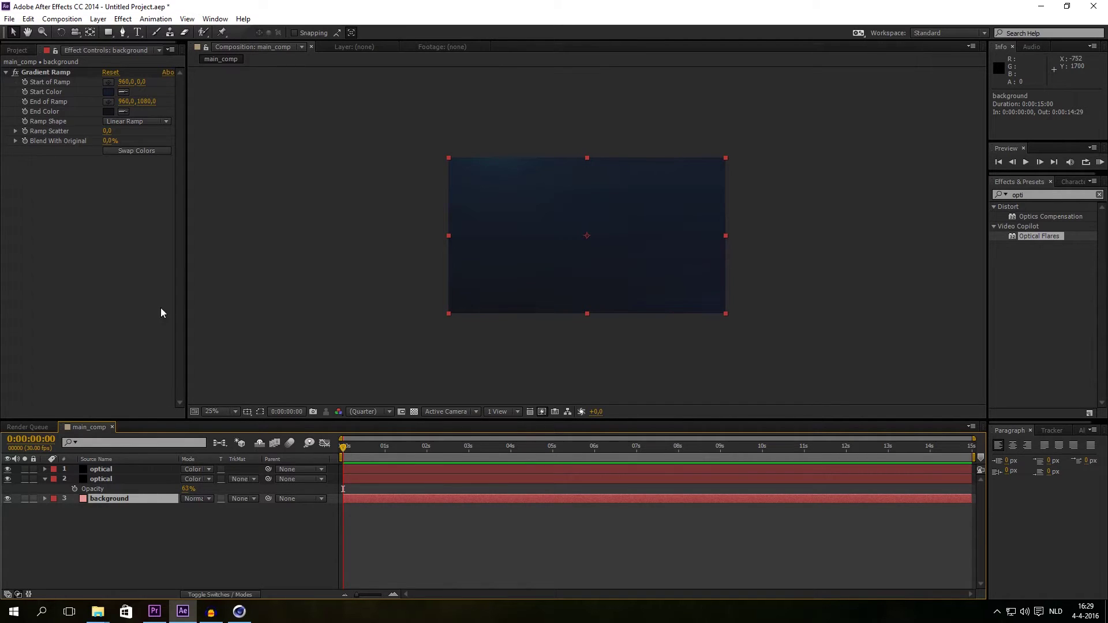
left_click(133, 478)
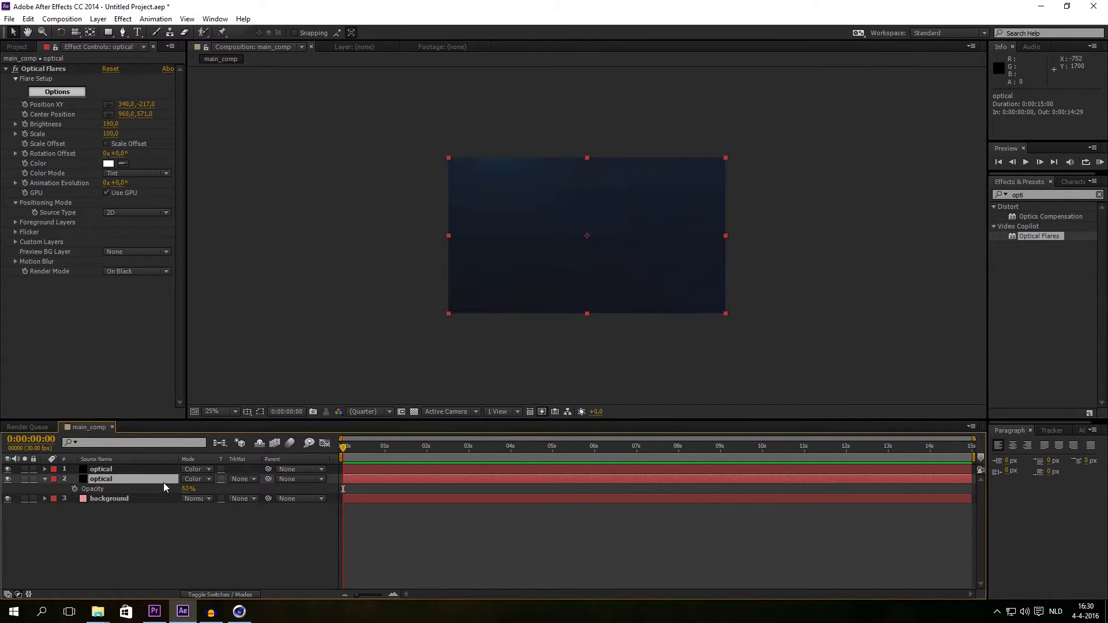
left_click(138, 468)
key("t")
left_click(192, 479)
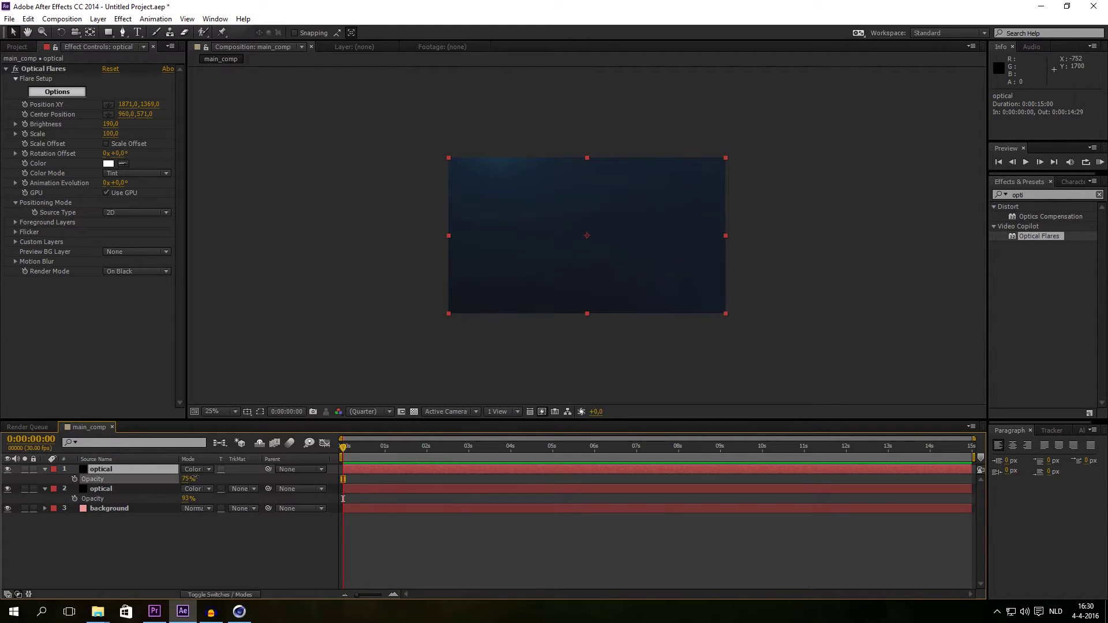
left_click(208, 529)
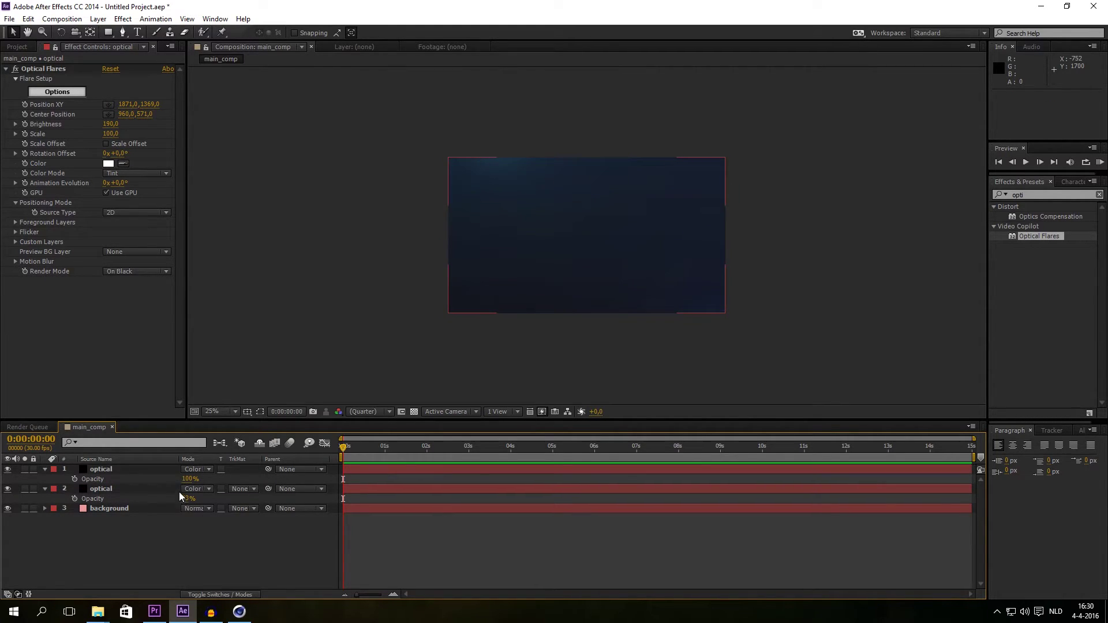
left_click(121, 510)
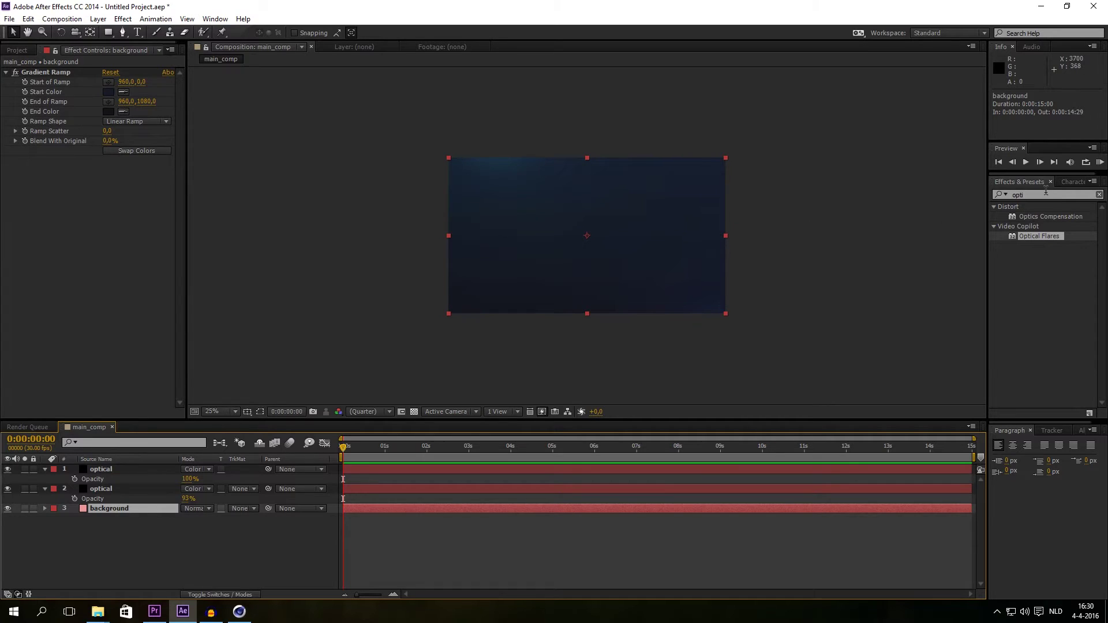
left_click(110, 560)
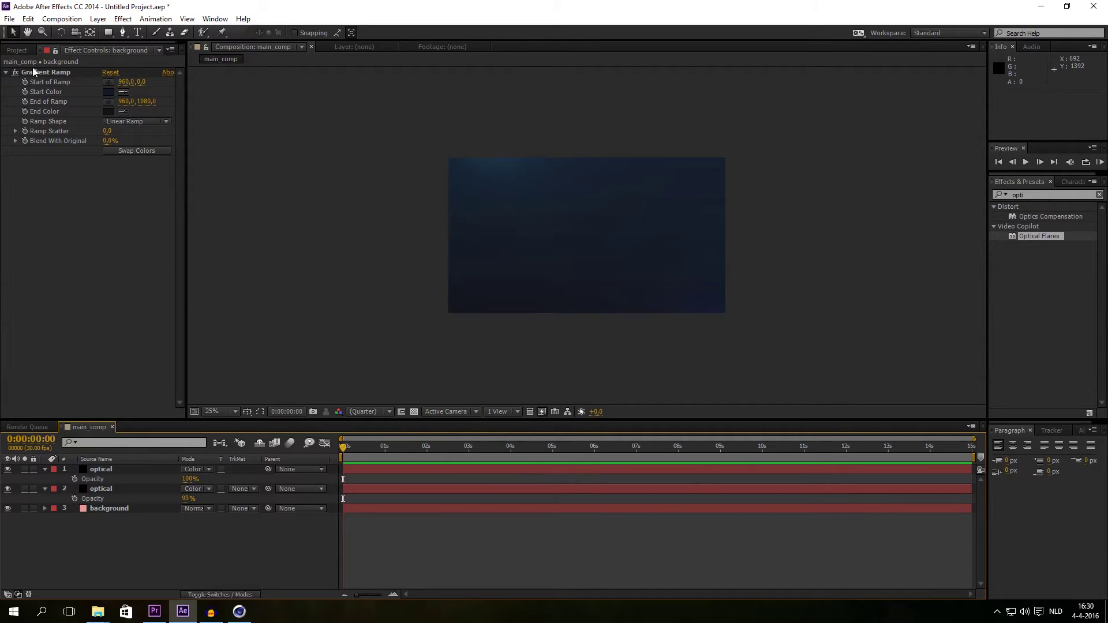
Drag alphapixel.mov from the Project panel to the top of the main_comp timeline.
left_click(32, 50)
left_click(58, 175)
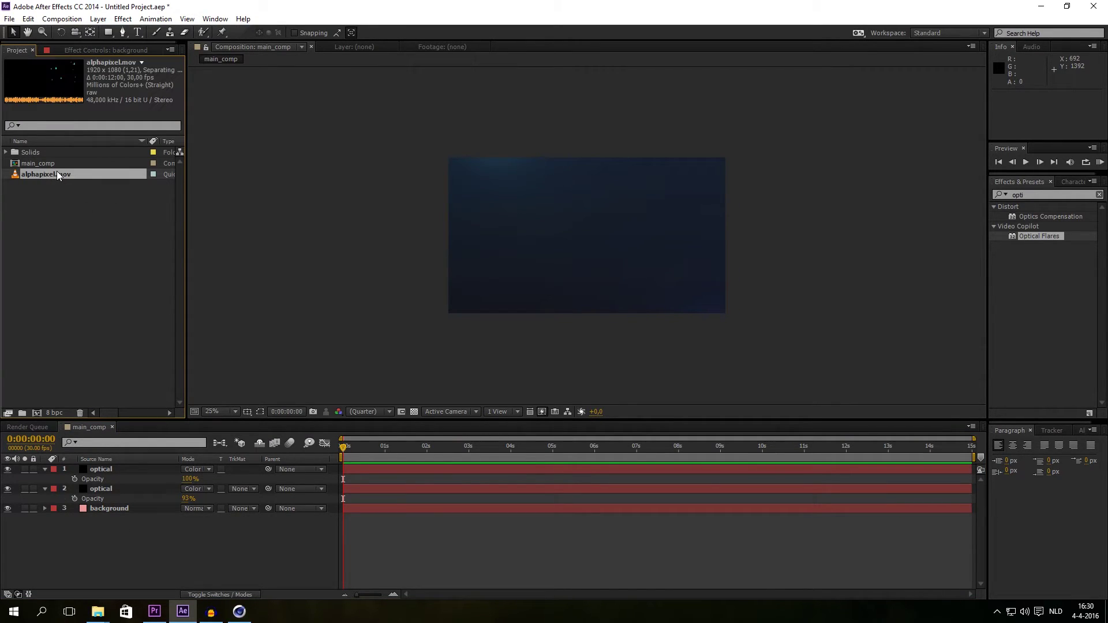
left_click_drag(58, 175, 136, 467)
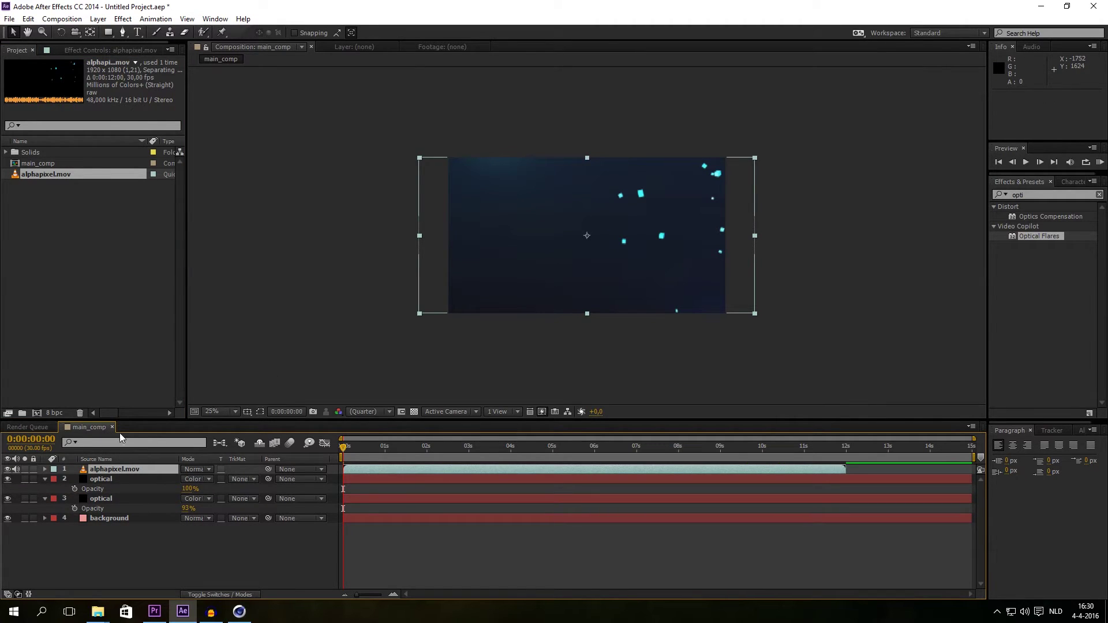
left_click(251, 524)
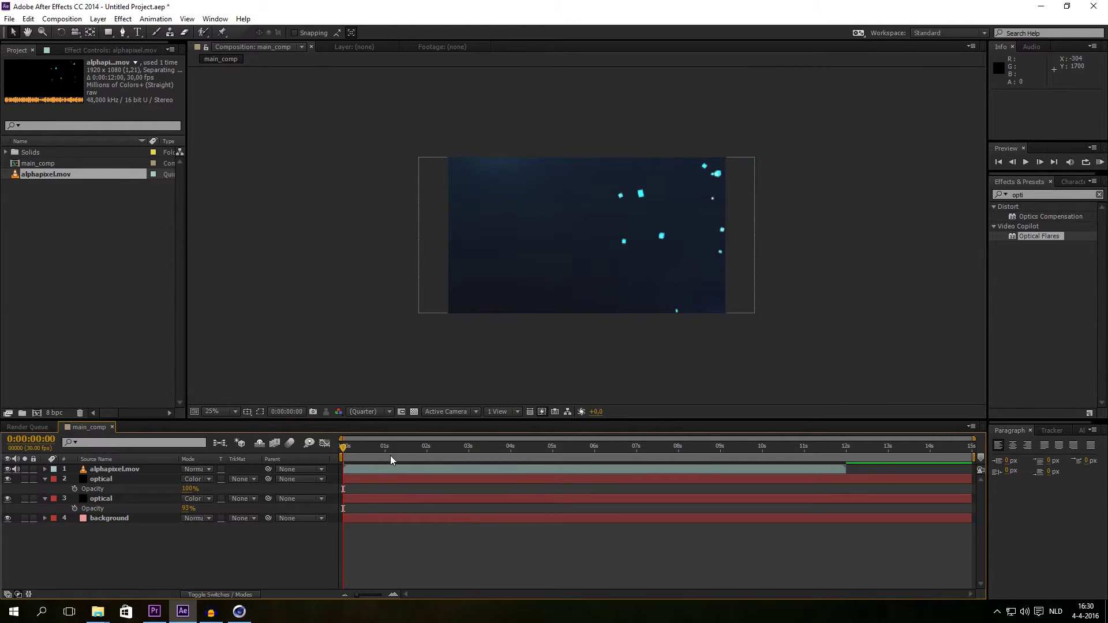
Scrub to 0:00:02:08 and then 0:00:05:07 to check the cubes forming PIXEL.
left_click_drag(344, 449, 438, 448)
key("period")
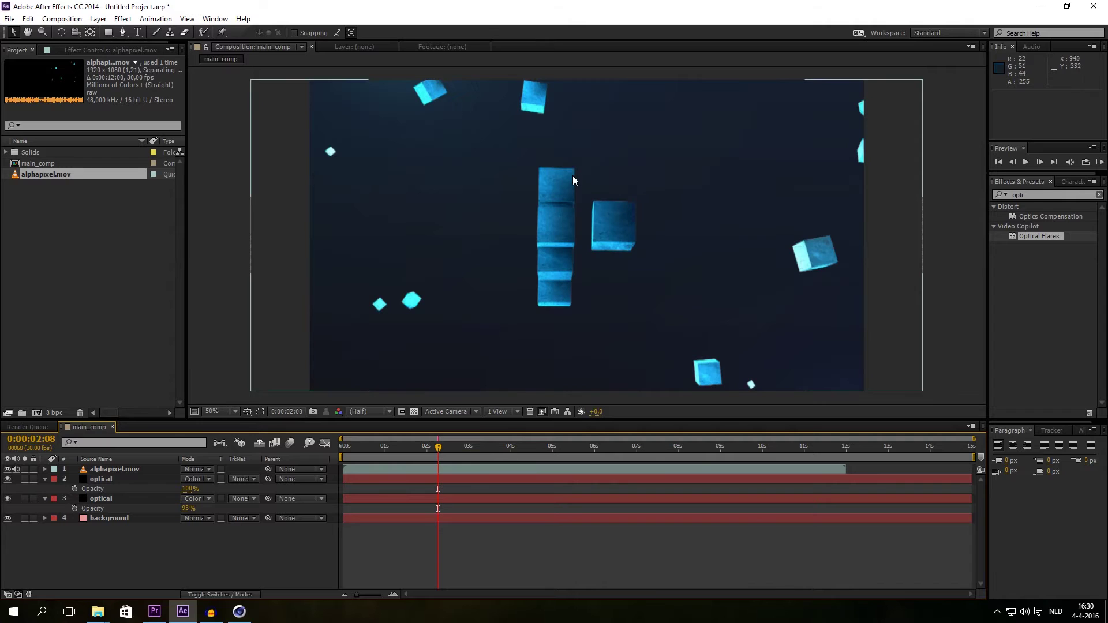
key("comma")
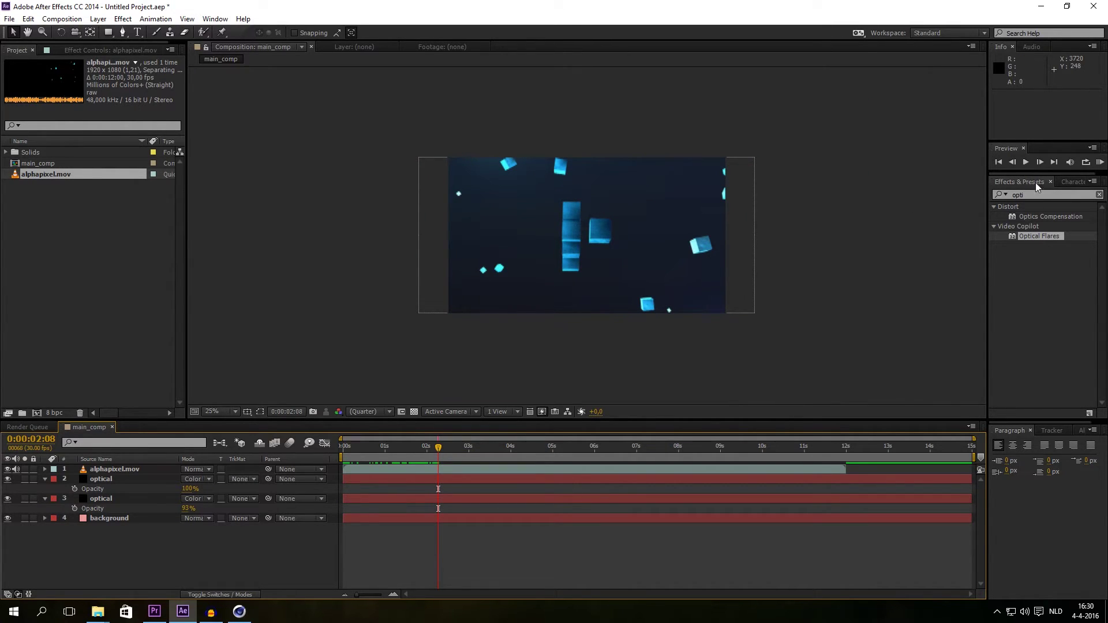
left_click_drag(1041, 194, 1043, 245)
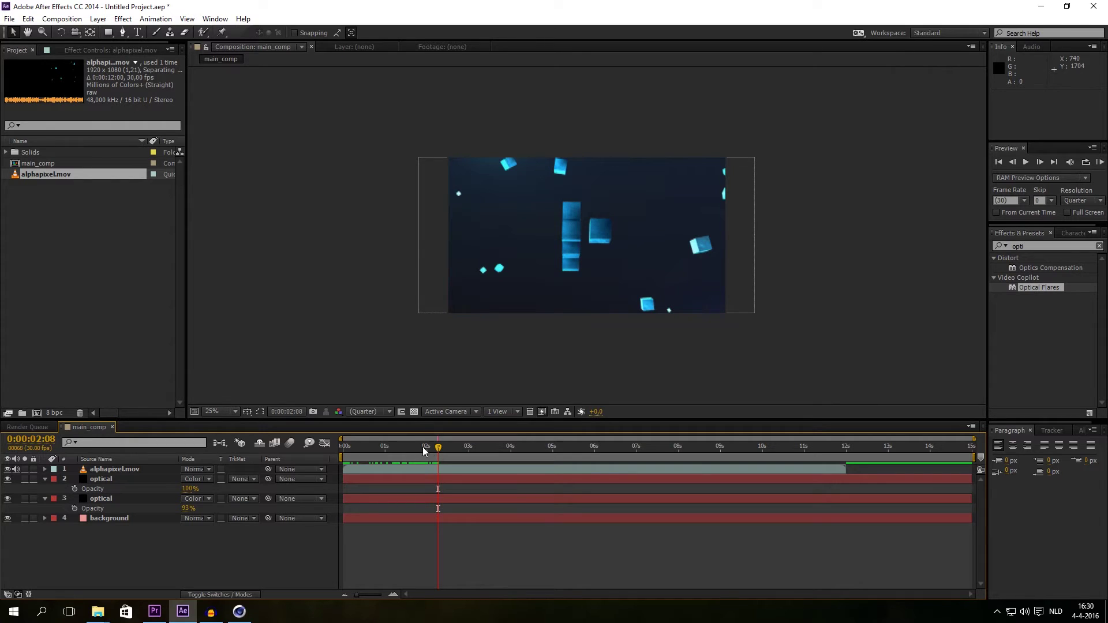
left_click_drag(444, 446, 823, 438)
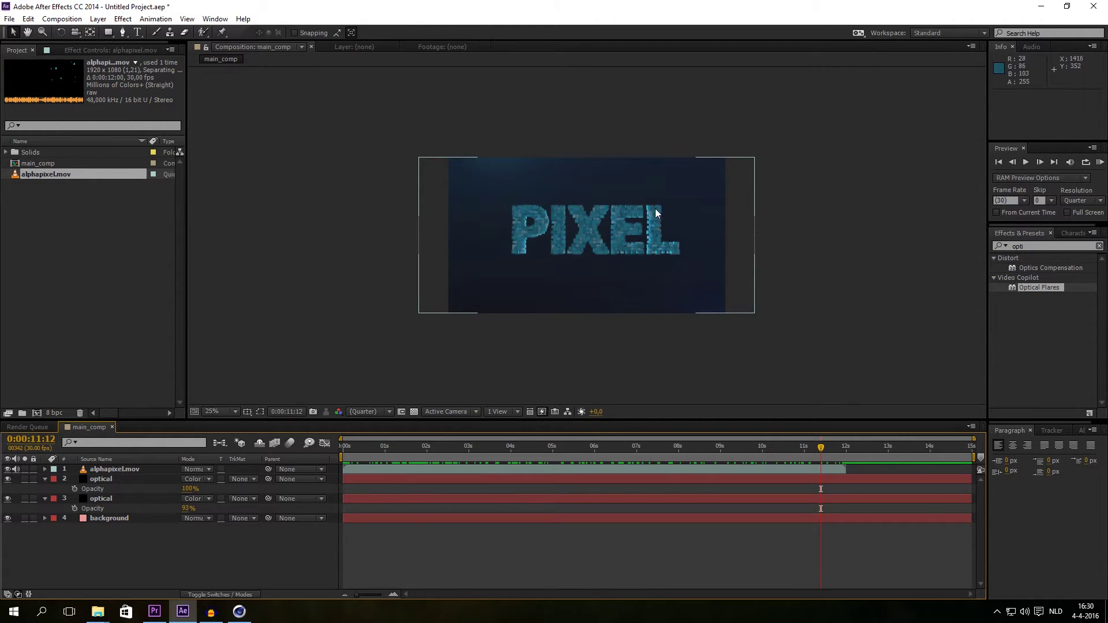
Duplicate the alphapixel.mov layer with Ctrl+D and move the playhead to 0:00:11:28.
left_click_drag(824, 449, 836, 445)
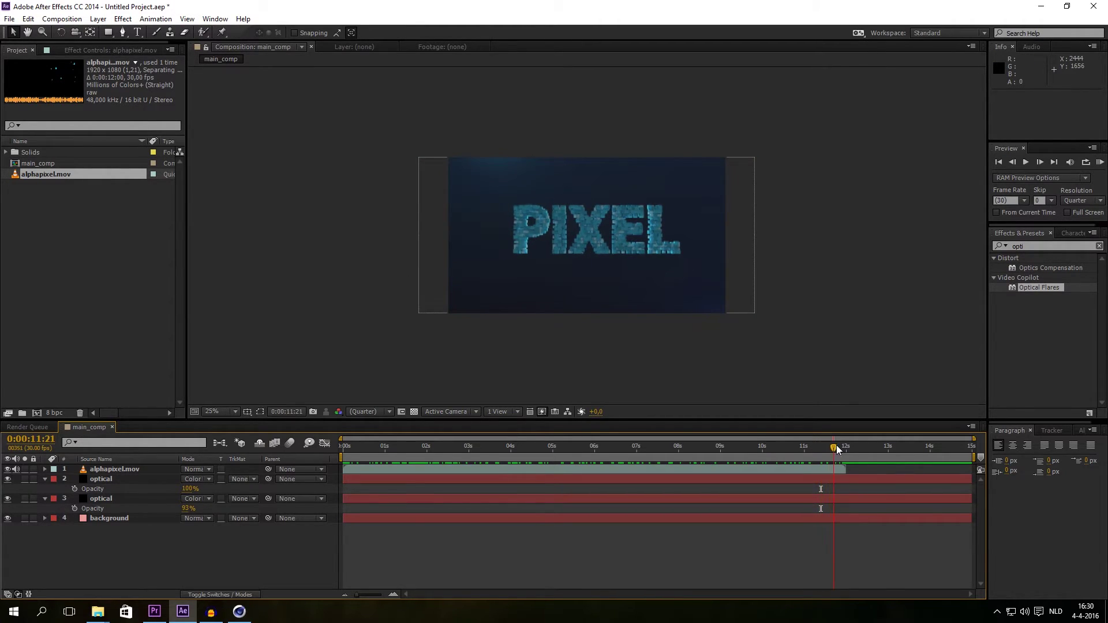
left_click(143, 469)
key("ctrl+d")
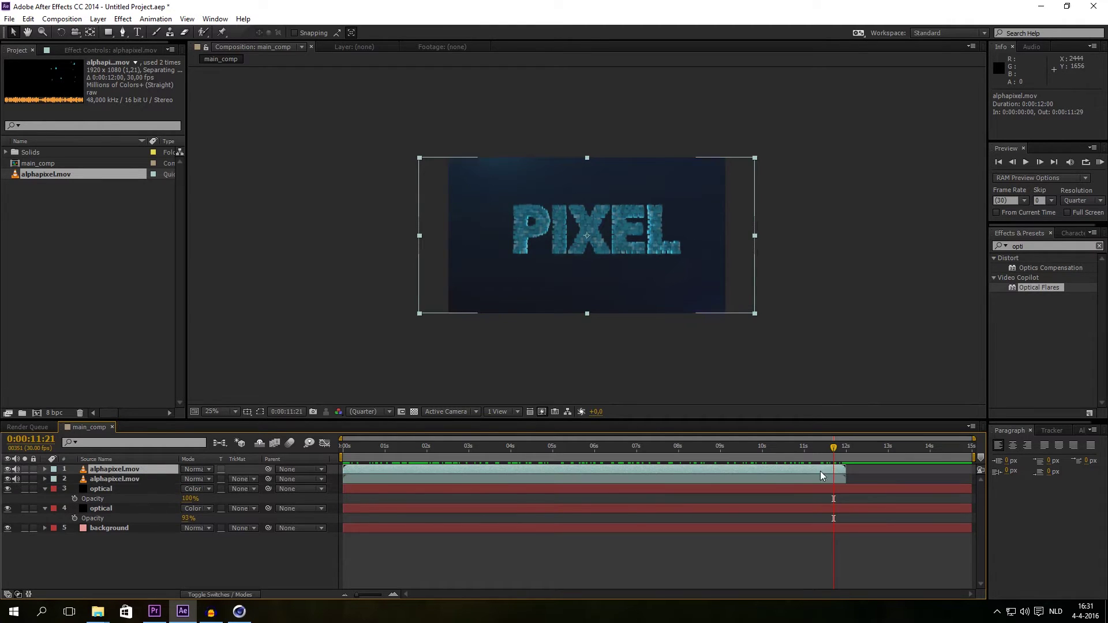
left_click_drag(837, 445, 845, 449)
Freeze the duplicate at 0:00:11:28, extend it to the comp end, and trim its in point there.
right_click(838, 471)
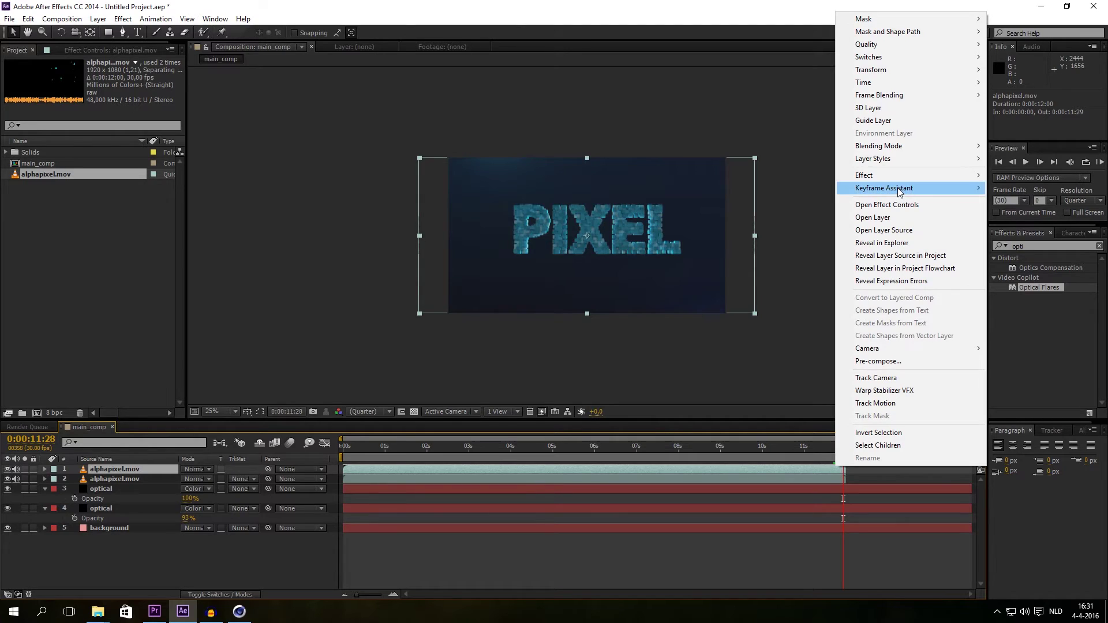
mouse_move(851, 87)
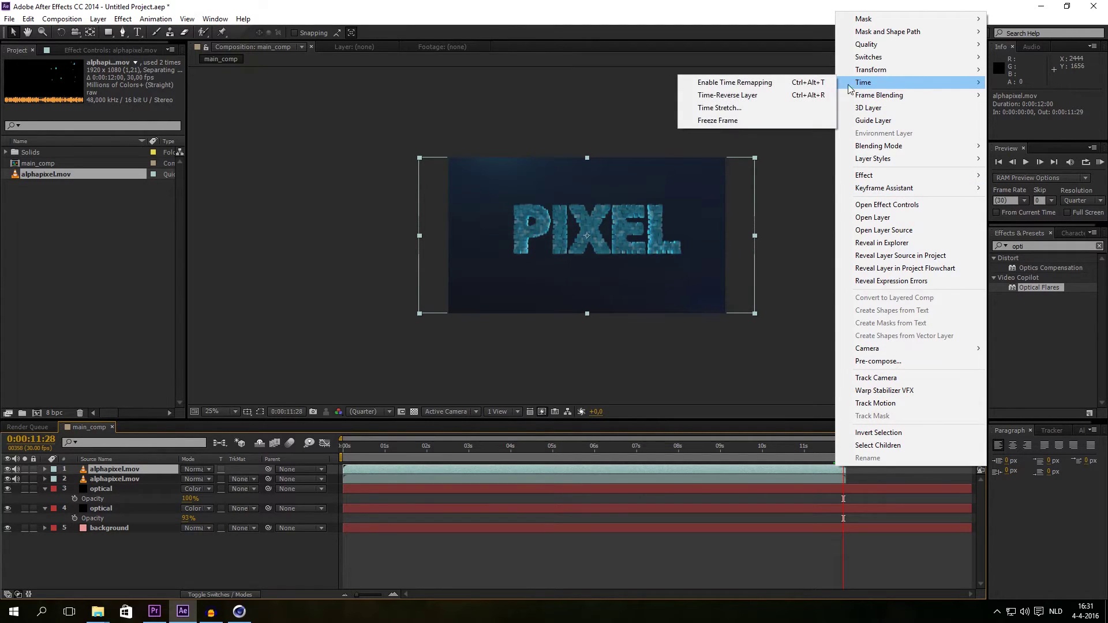
left_click(766, 123)
left_click_drag(851, 469, 975, 468)
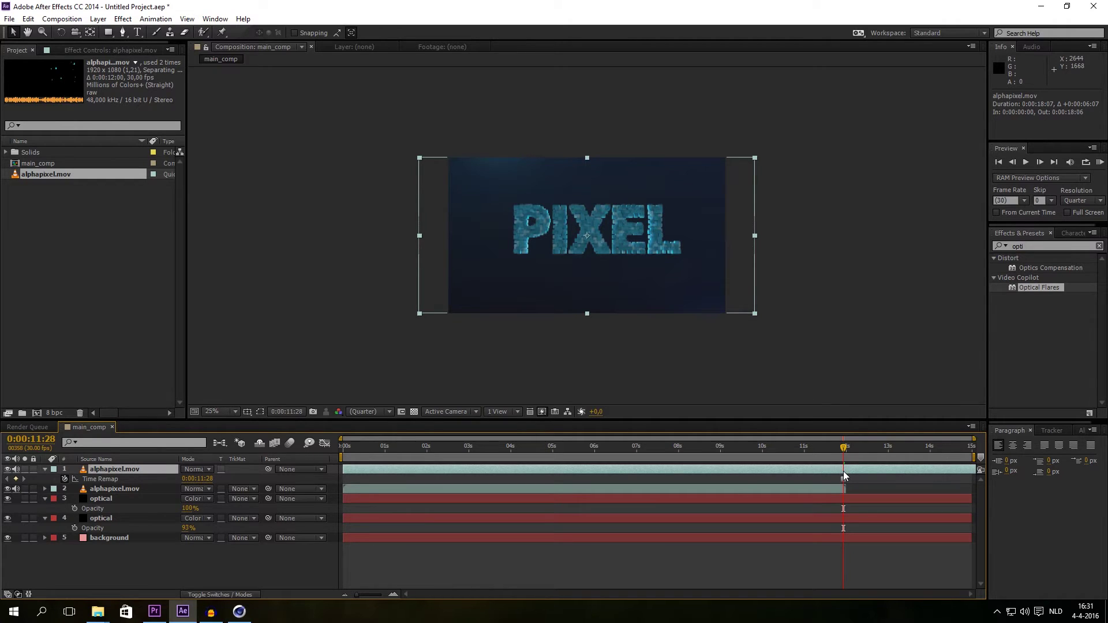
key("alt+bracketleft")
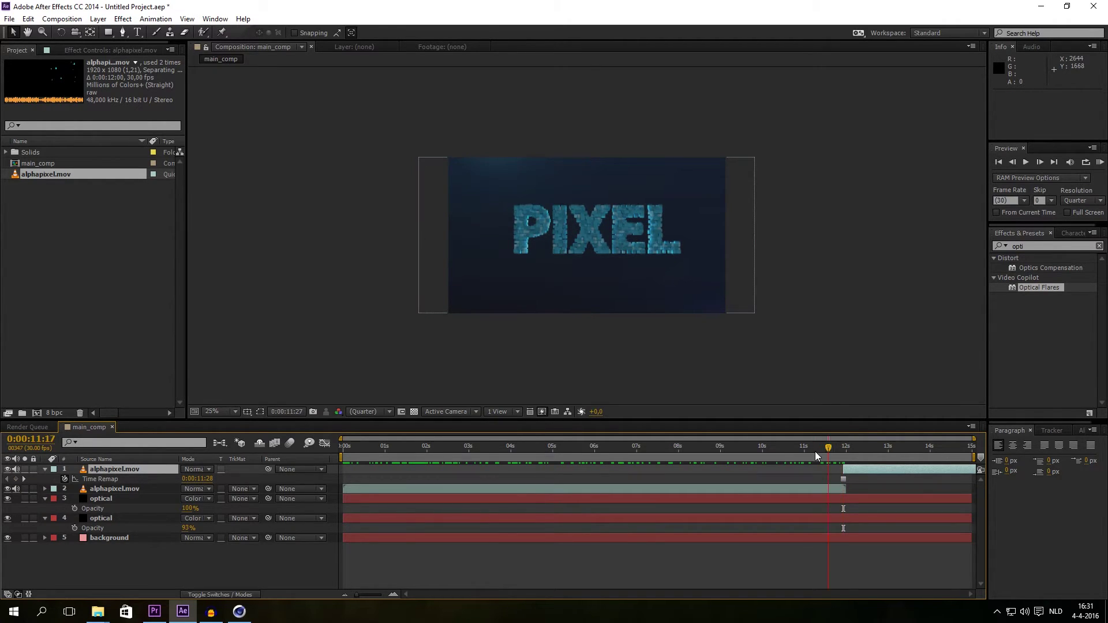
left_click_drag(842, 455, 897, 453)
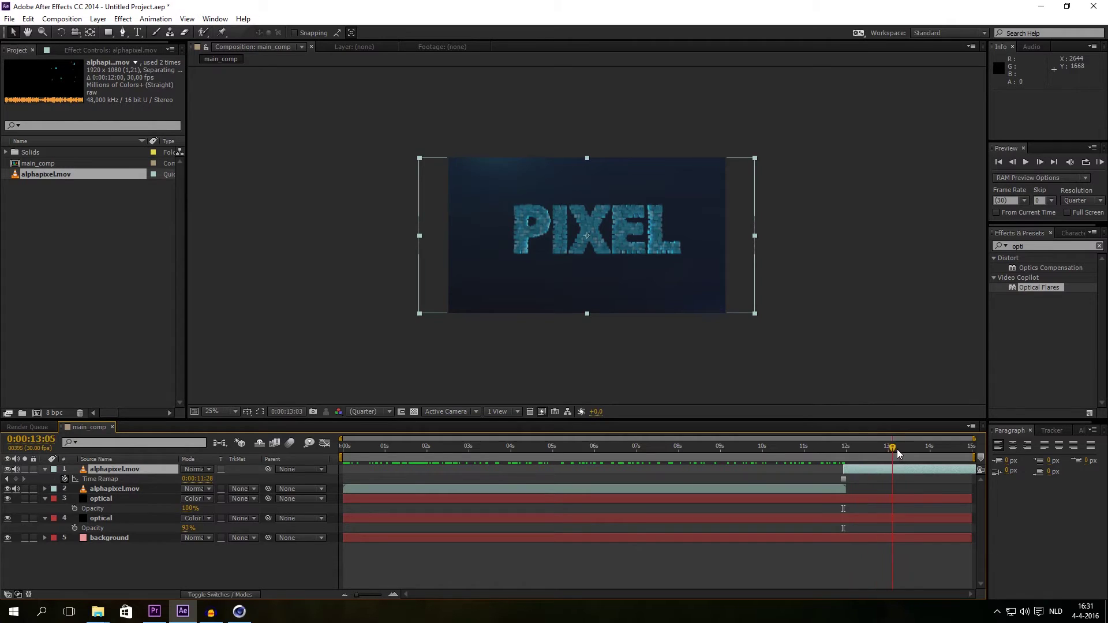
Create a black solid named optical_animation and drag Optical Flares onto it.
left_click(266, 553)
right_click(237, 555)
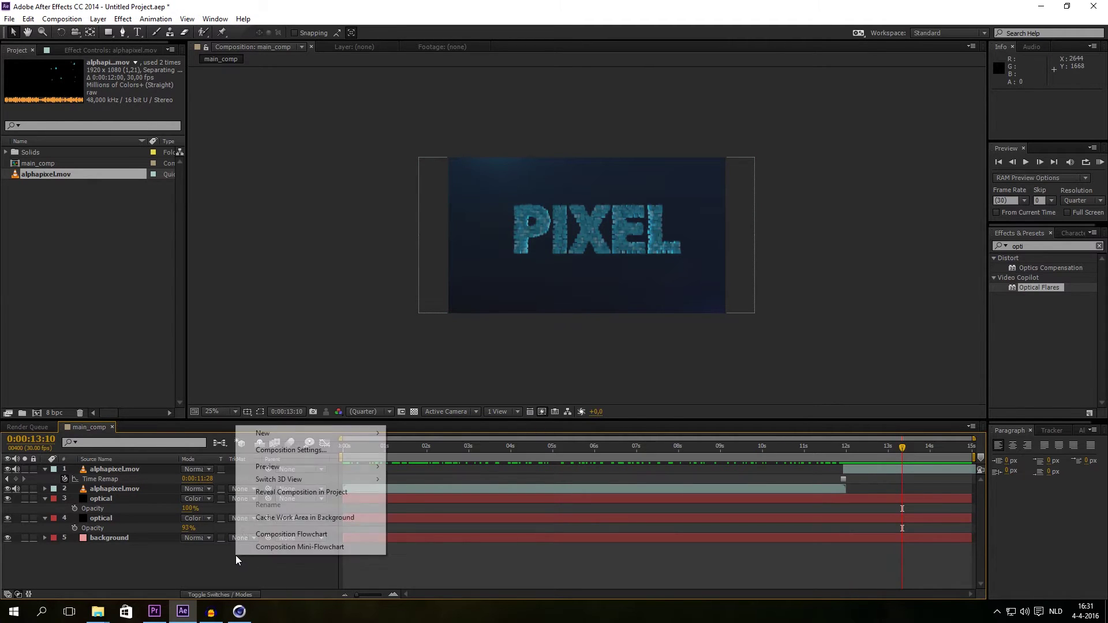
mouse_move(300, 433)
left_click(412, 462)
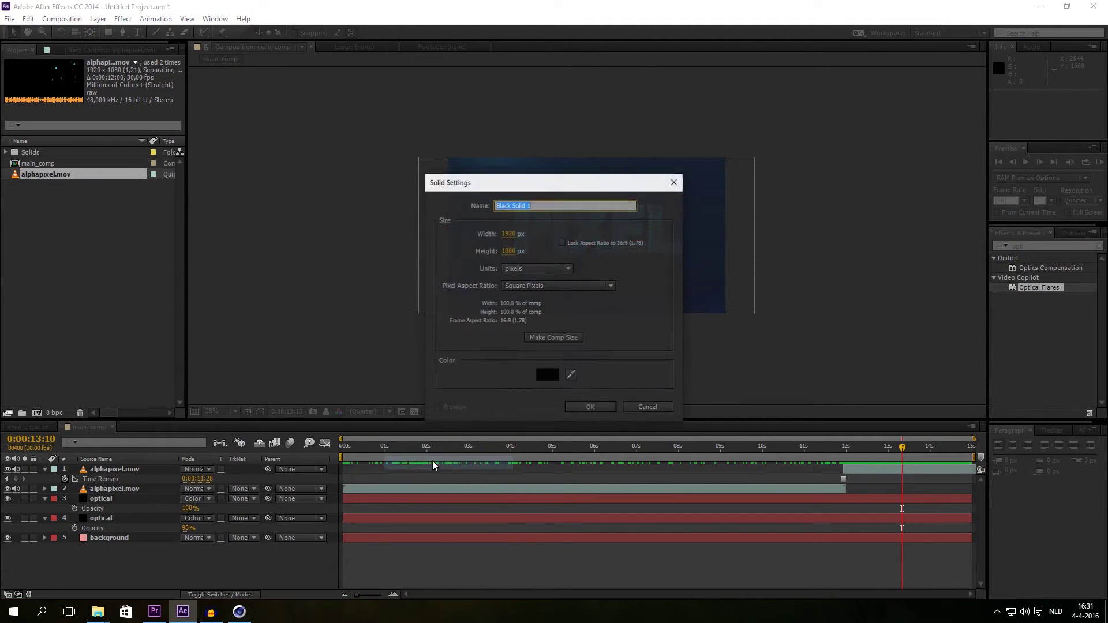
type("optical_animation")
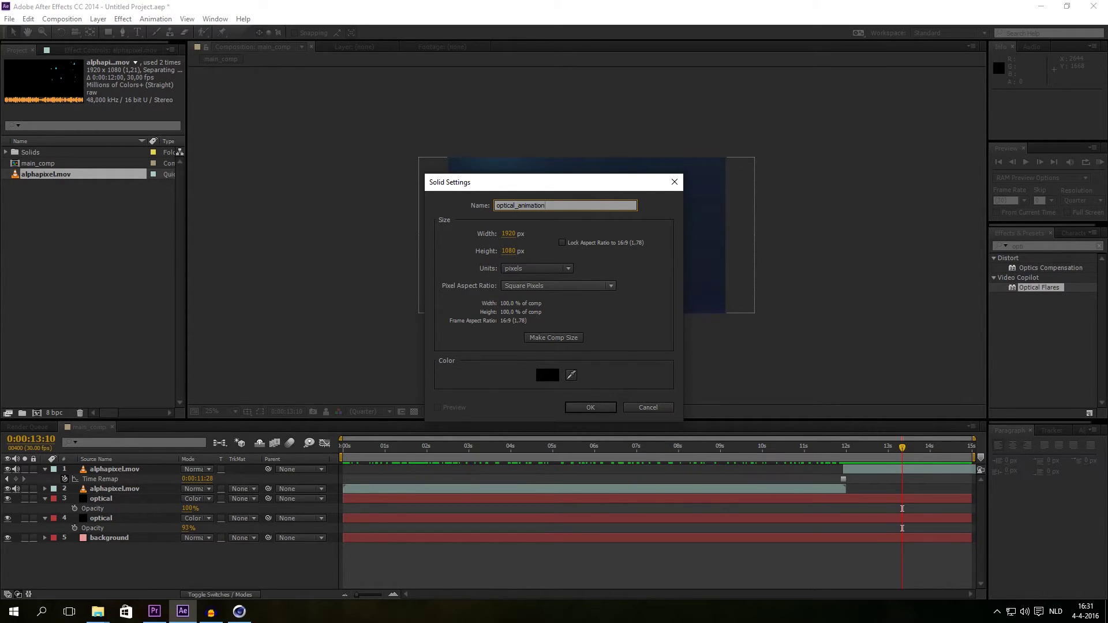
key("Return")
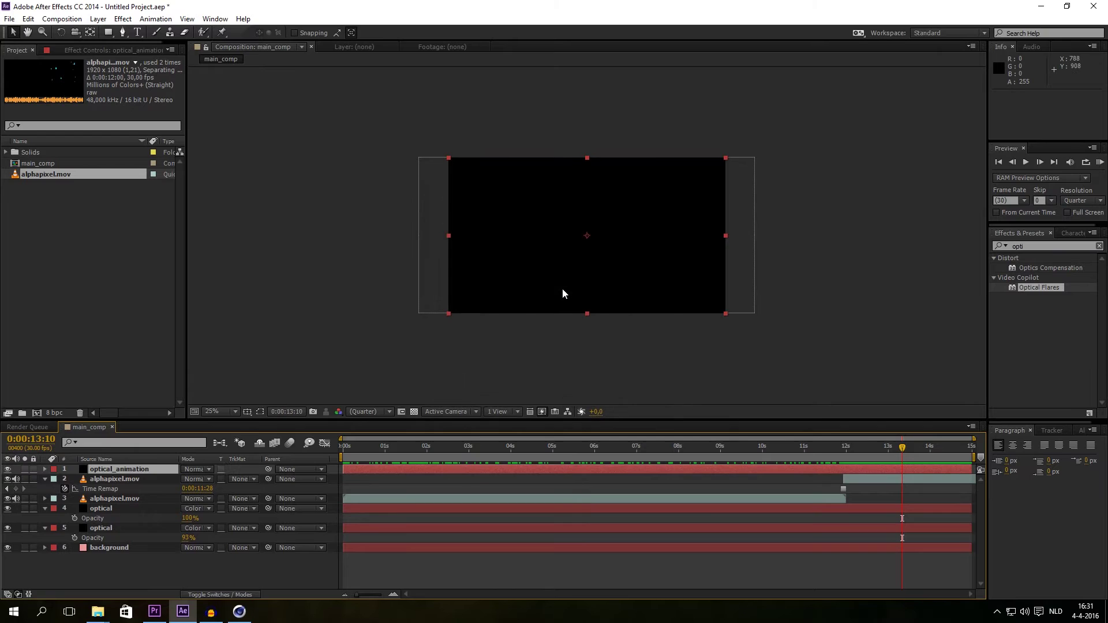
left_click_drag(1043, 291, 816, 472)
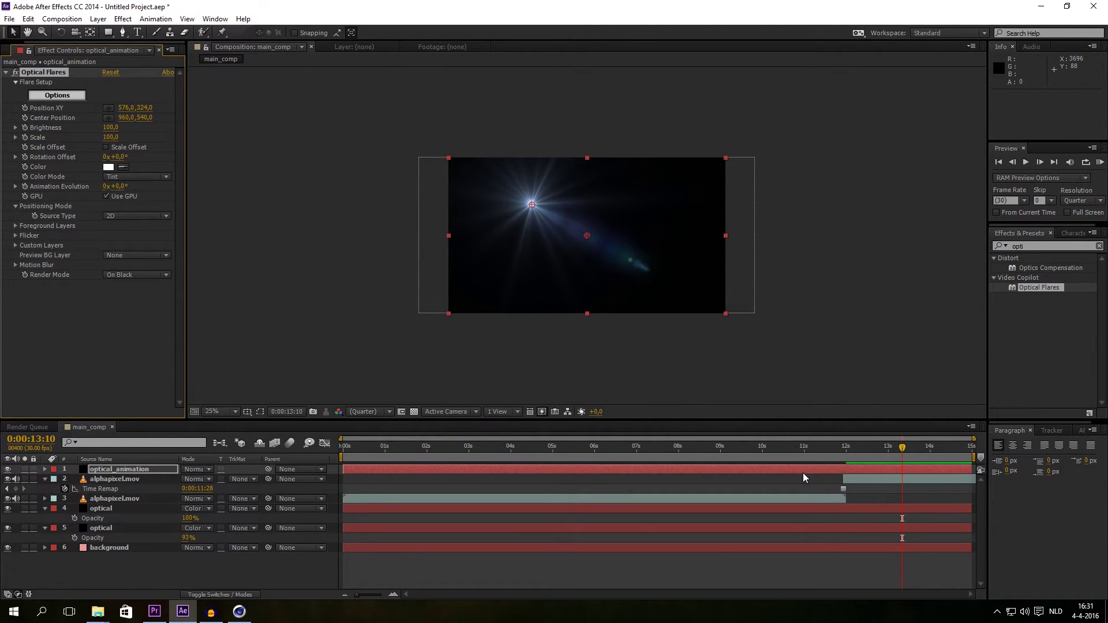
Open the Optical Flares Options and load the Beam preset from the Light folder.
left_click(802, 471)
left_click(57, 96)
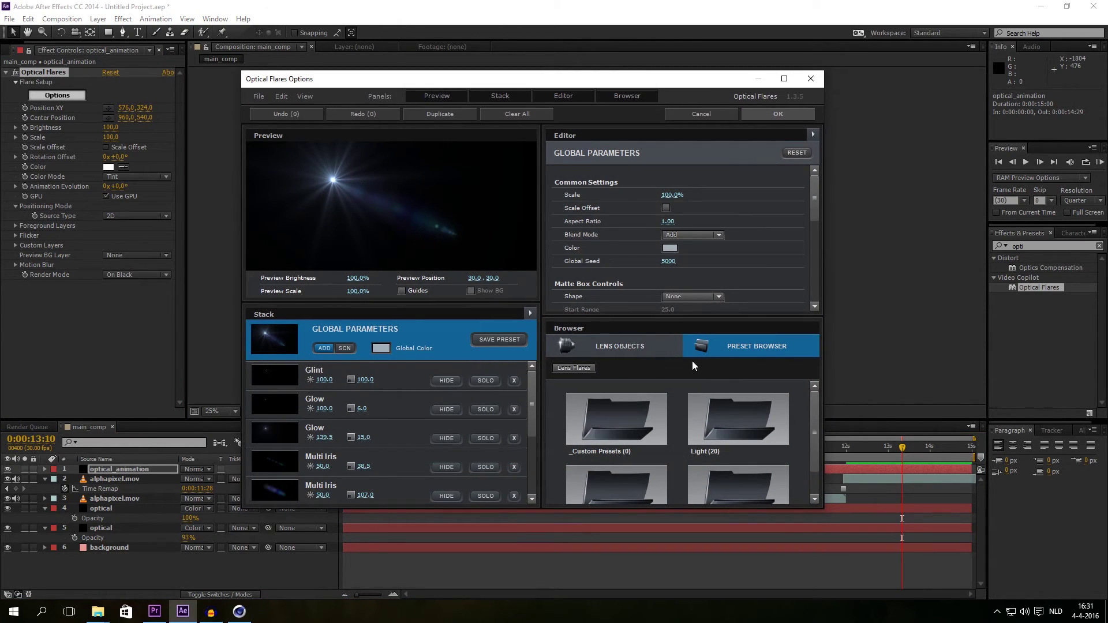
scroll(818, 418, "down", 1)
double_click(809, 417)
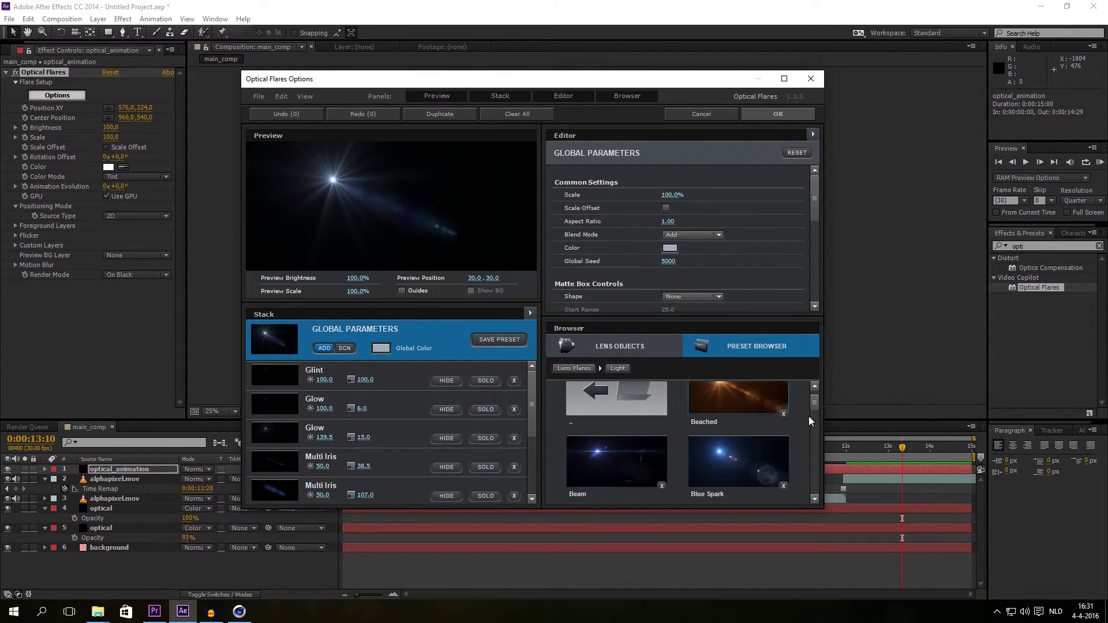
left_click(626, 459)
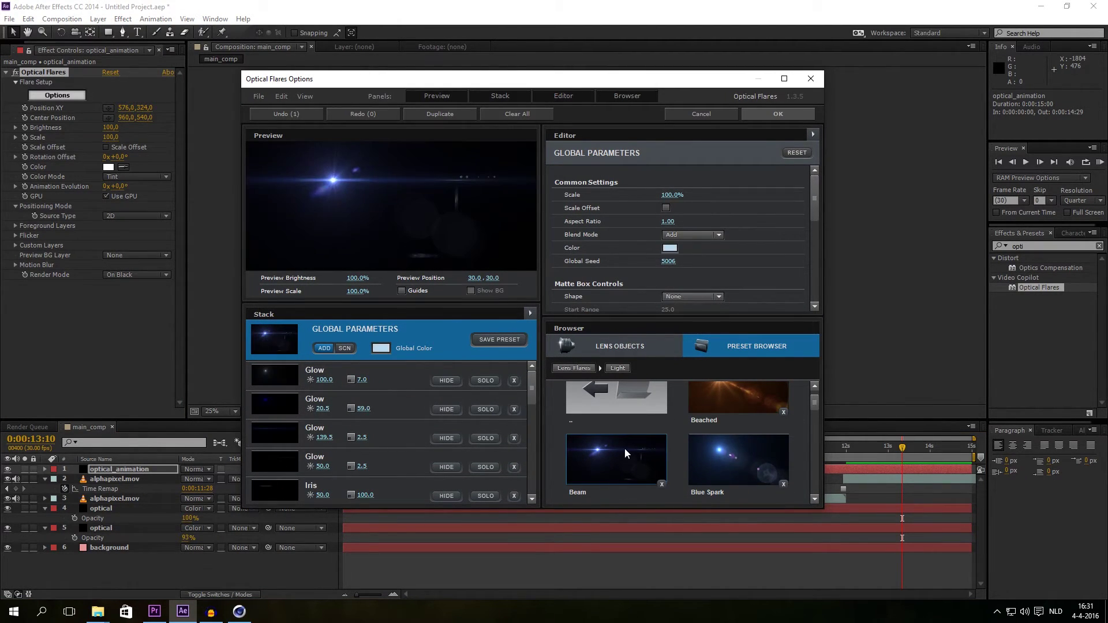
scroll(817, 406, "down", 2)
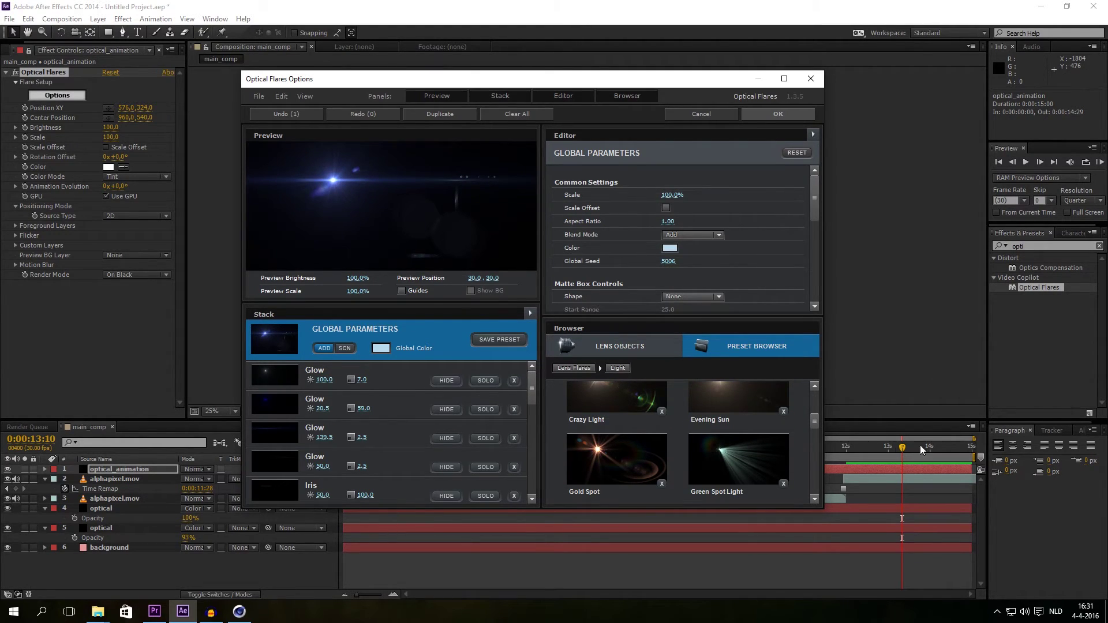
left_click_drag(818, 426, 823, 397)
Try the Cool Flare preset from the Motion Graphics folder.
left_click(588, 396)
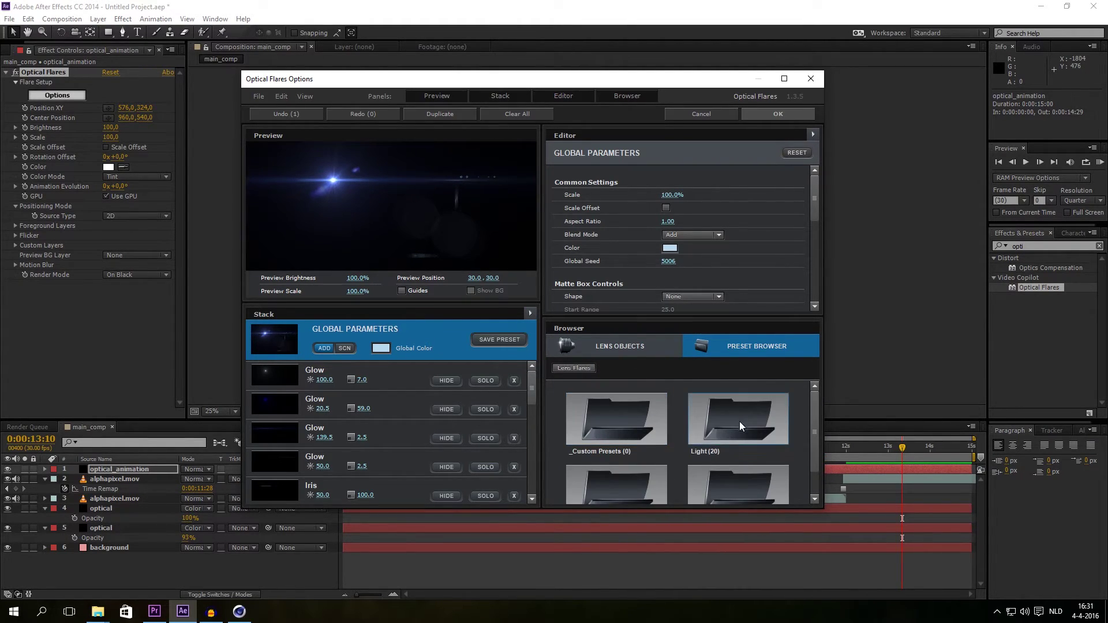
scroll(750, 439, "down", 1)
left_click(643, 472)
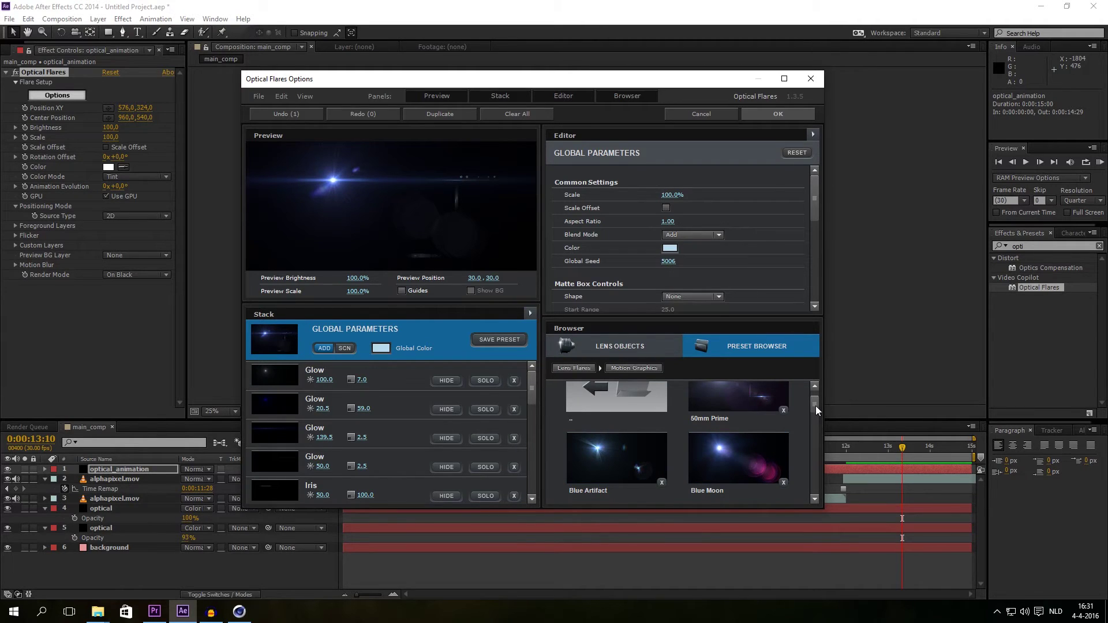
mouse_move(816, 406)
left_mouse_down()
mouse_move(823, 486)
mouse_move(816, 388)
left_mouse_up()
left_click(762, 431)
Go back to the Light folder and reload the Beam preset.
left_click(657, 424)
left_click(739, 421)
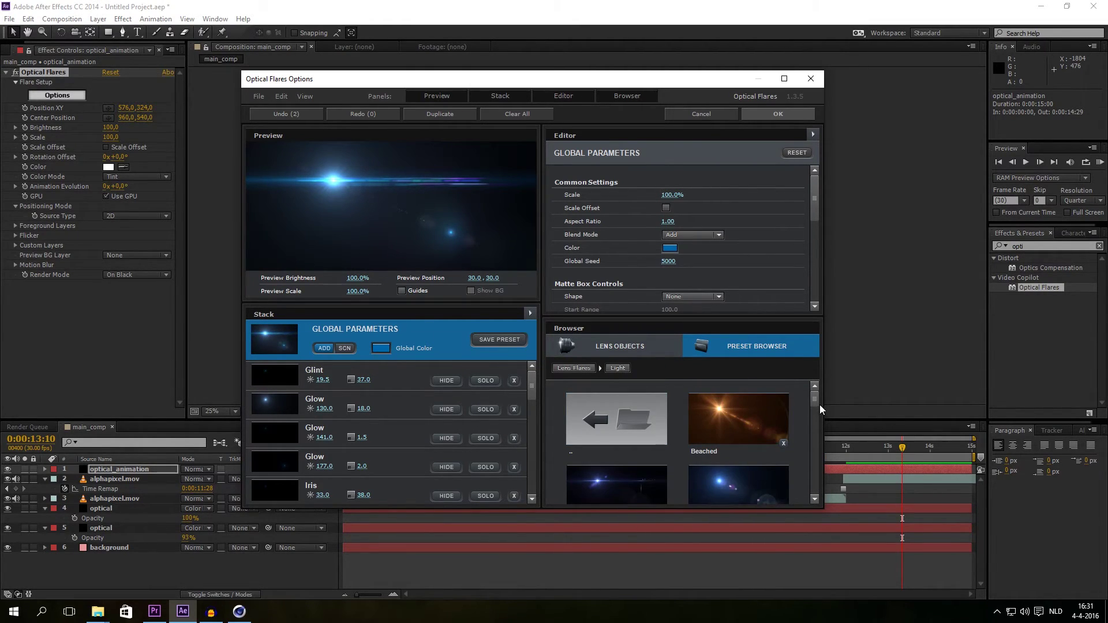
scroll(818, 404, "down", 1)
left_click(605, 469)
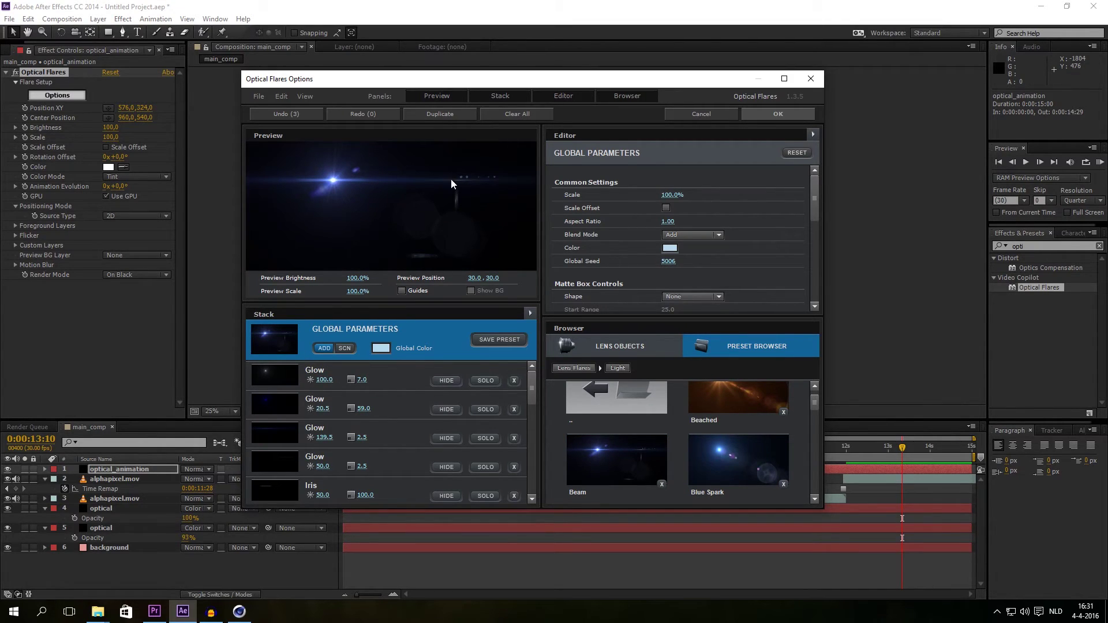
Hide the first Multi Iris and both Streak elements in the Beam flare stack.
left_click_drag(529, 390, 545, 460)
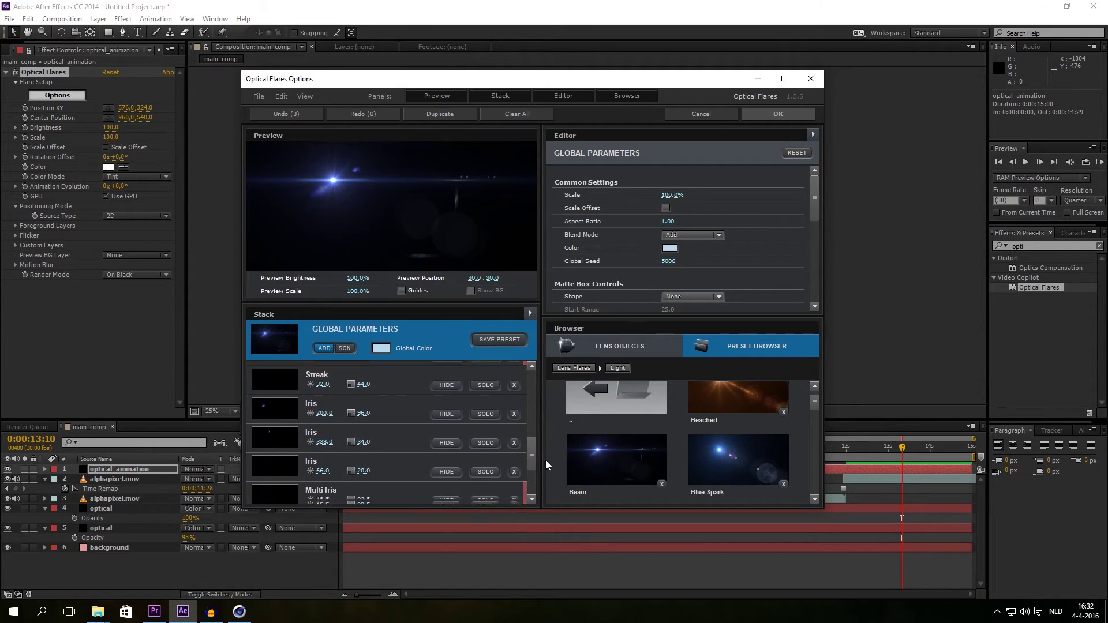
left_click(446, 408)
left_click(446, 437)
left_click(446, 466)
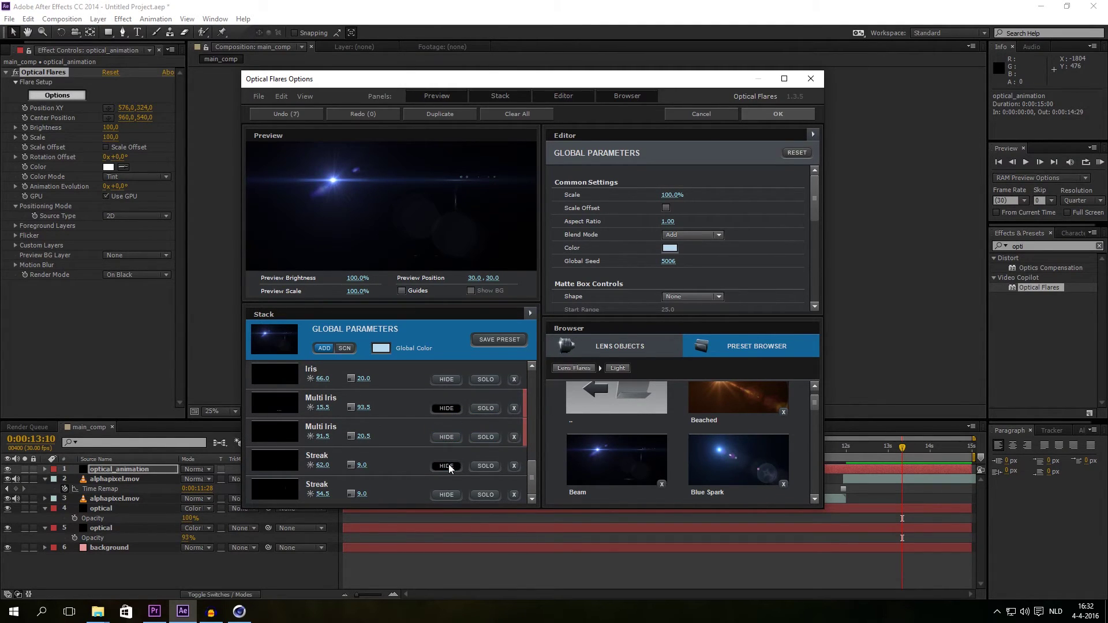
left_click(447, 466)
left_click(446, 466)
left_click(446, 495)
scroll(532, 469, "up", 1)
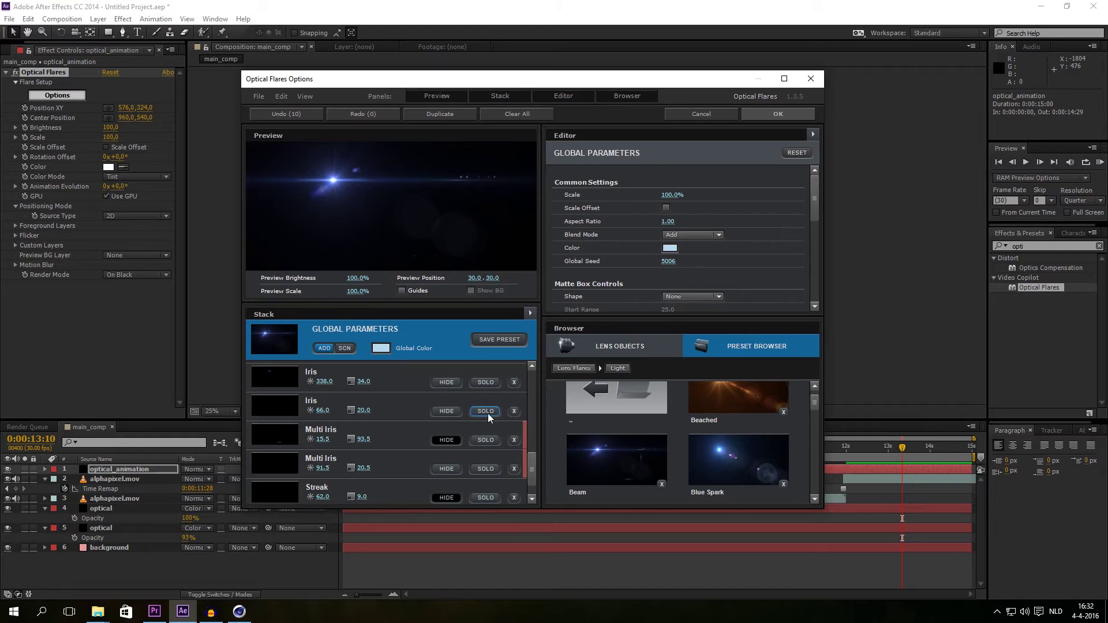
scroll(528, 450, "up", 4)
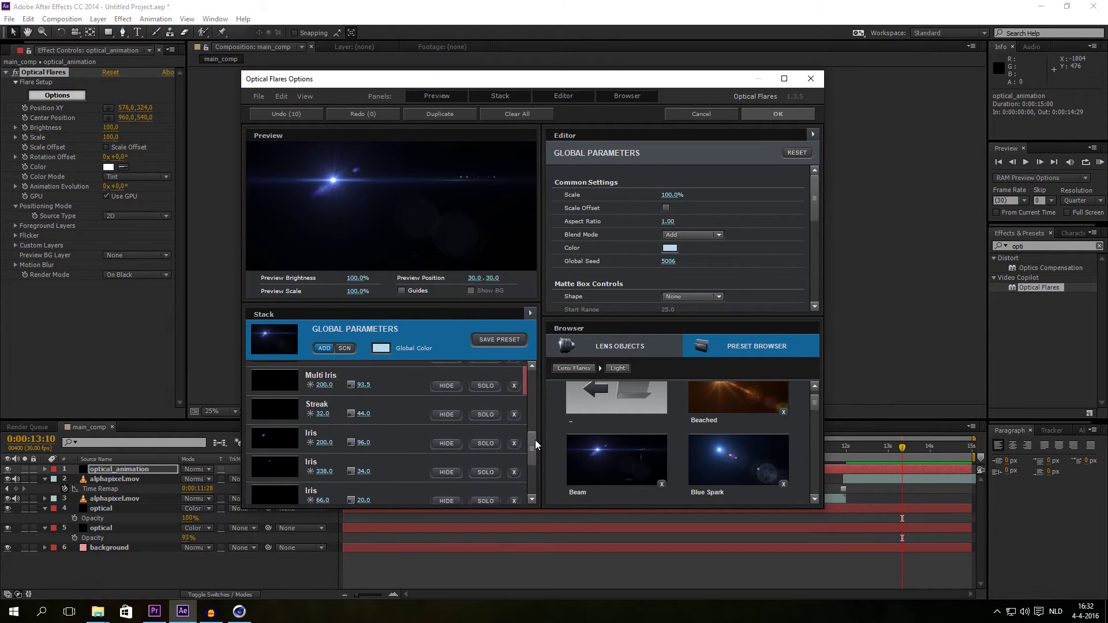
scroll(537, 405, "up", 5)
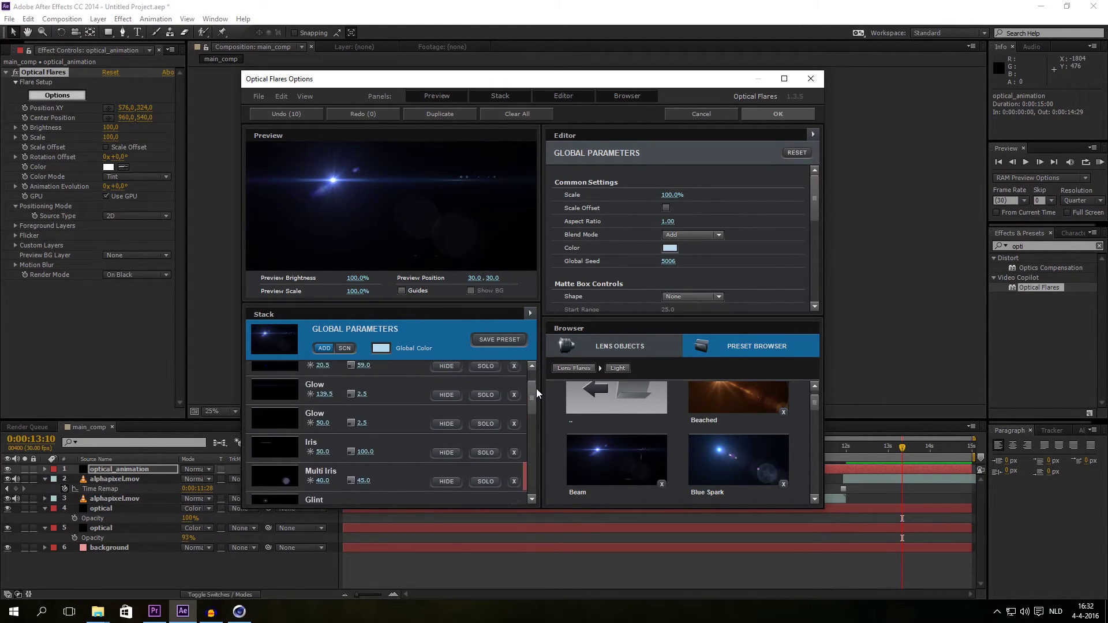
Try hiding the Iris and Sparkle elements, then restore both.
left_click(447, 496)
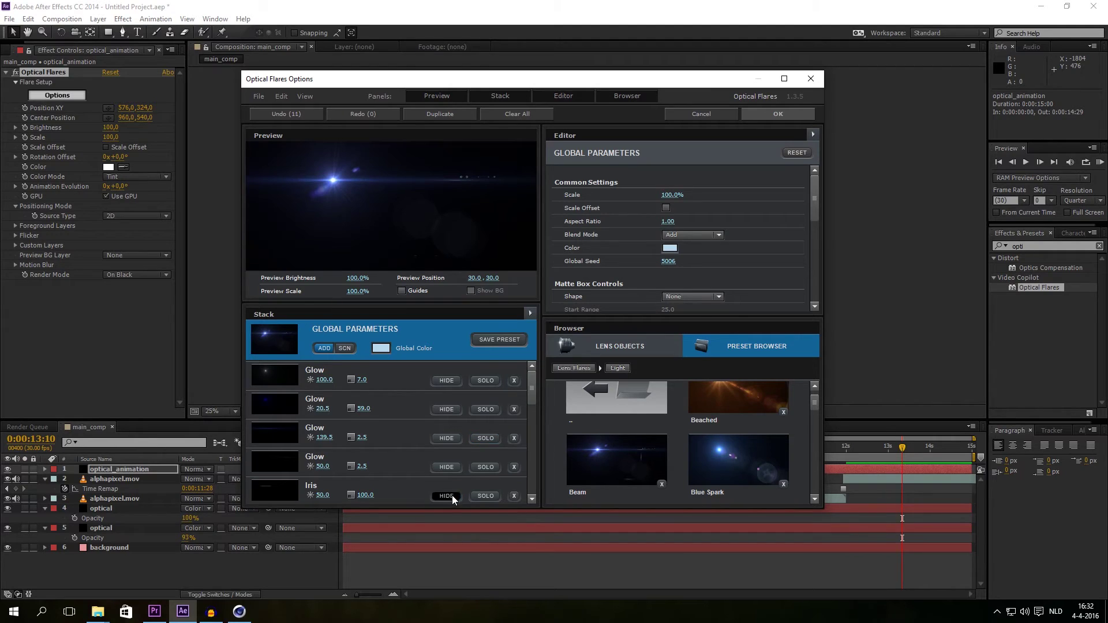
left_click(446, 496)
scroll(453, 473, "down", 5)
left_click(446, 421)
left_click(446, 421)
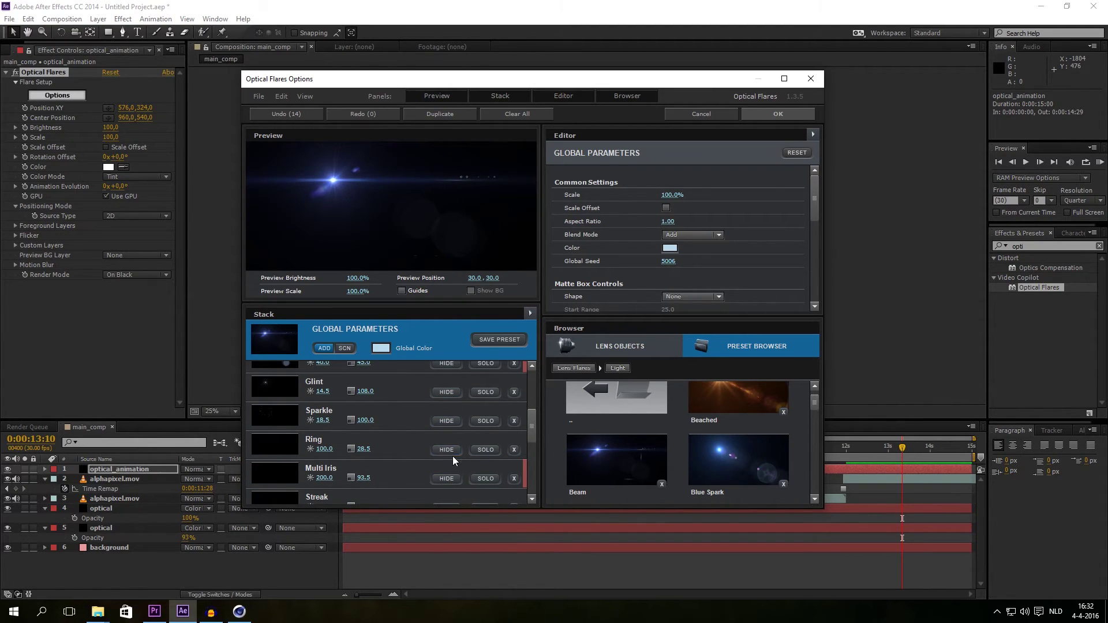
Hide another Multi Iris element, leaving the Ring and second Iris visible.
left_click(447, 450)
left_click(447, 450)
left_click(448, 478)
left_click(449, 479)
left_click(447, 480)
left_click(448, 451)
left_click(448, 450)
scroll(456, 453, "down", 3)
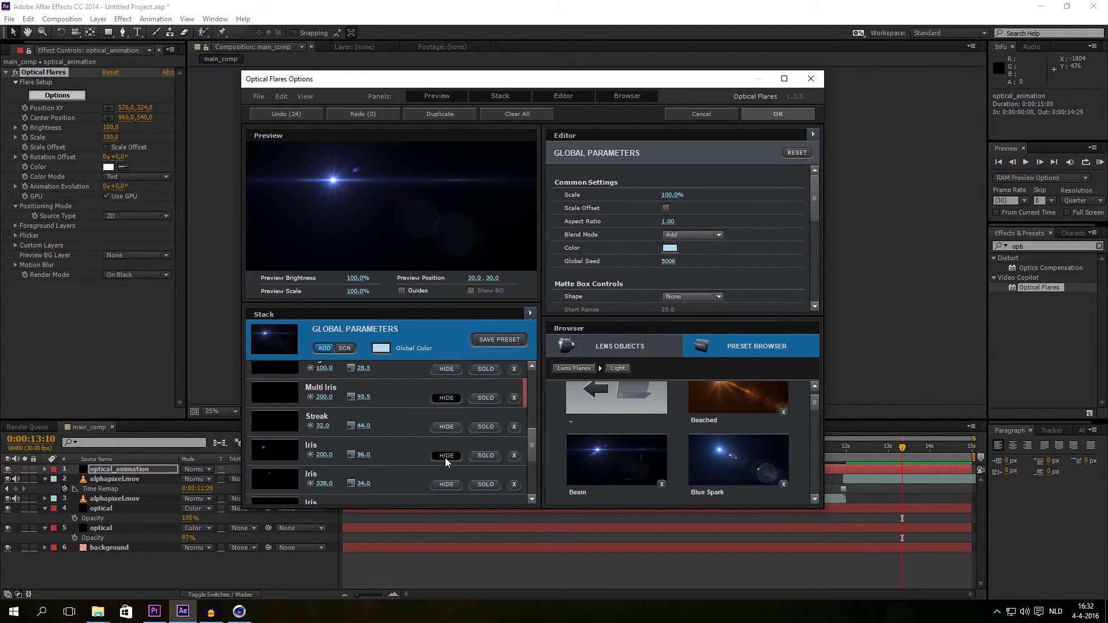
left_click(448, 485)
left_click(448, 485)
scroll(453, 449, "down", 3)
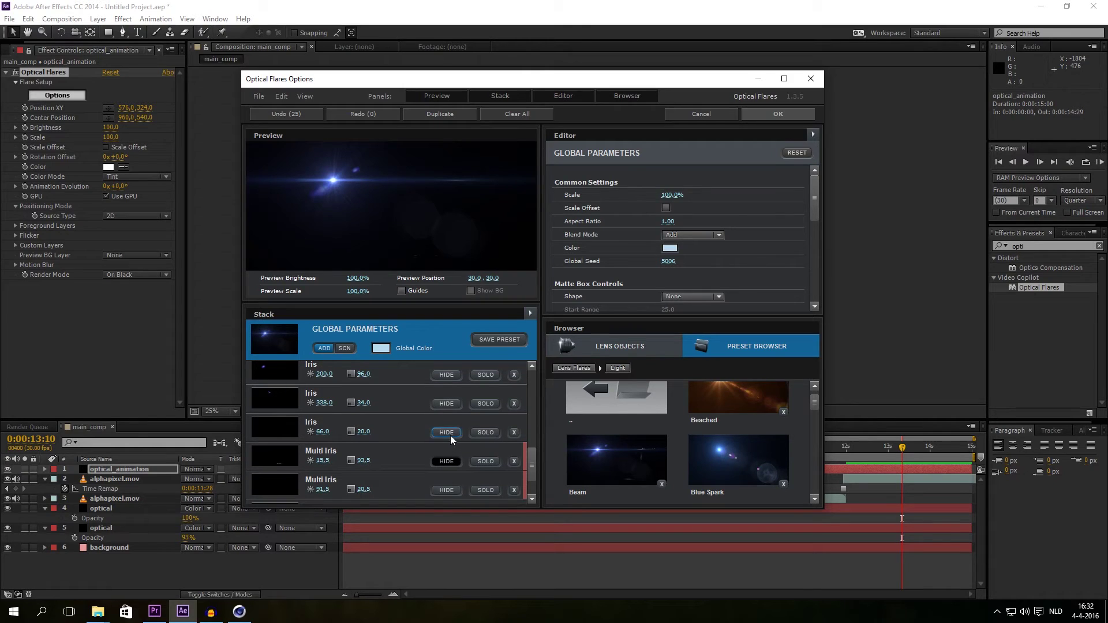
Confirm the flare settings and set the optical_animation blending mode to Add, after trying Screen.
left_click(772, 115)
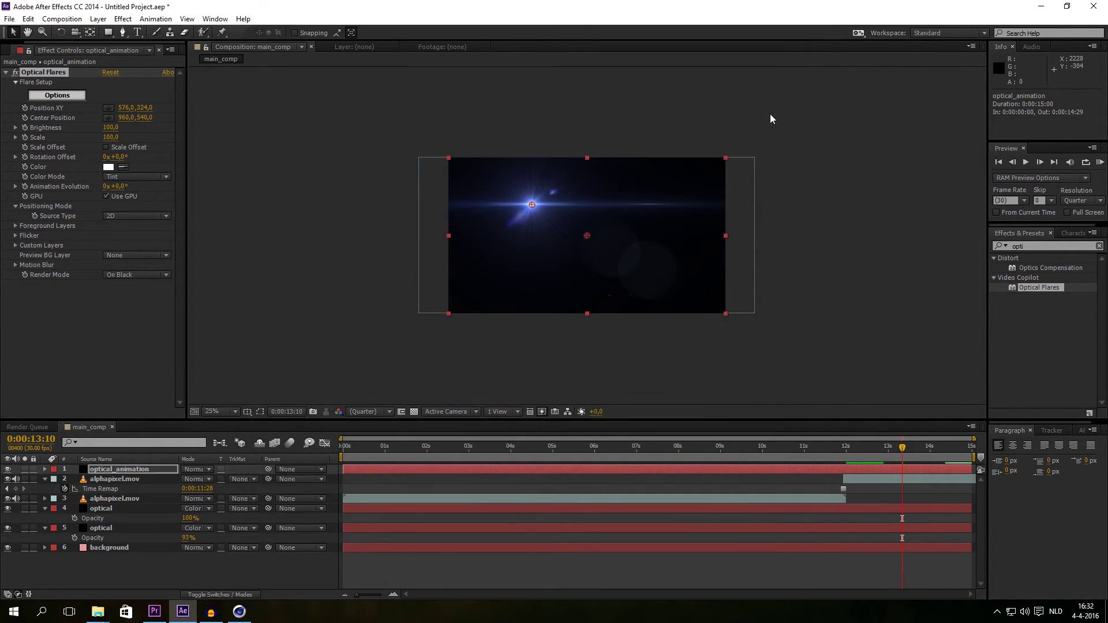
left_click(203, 471)
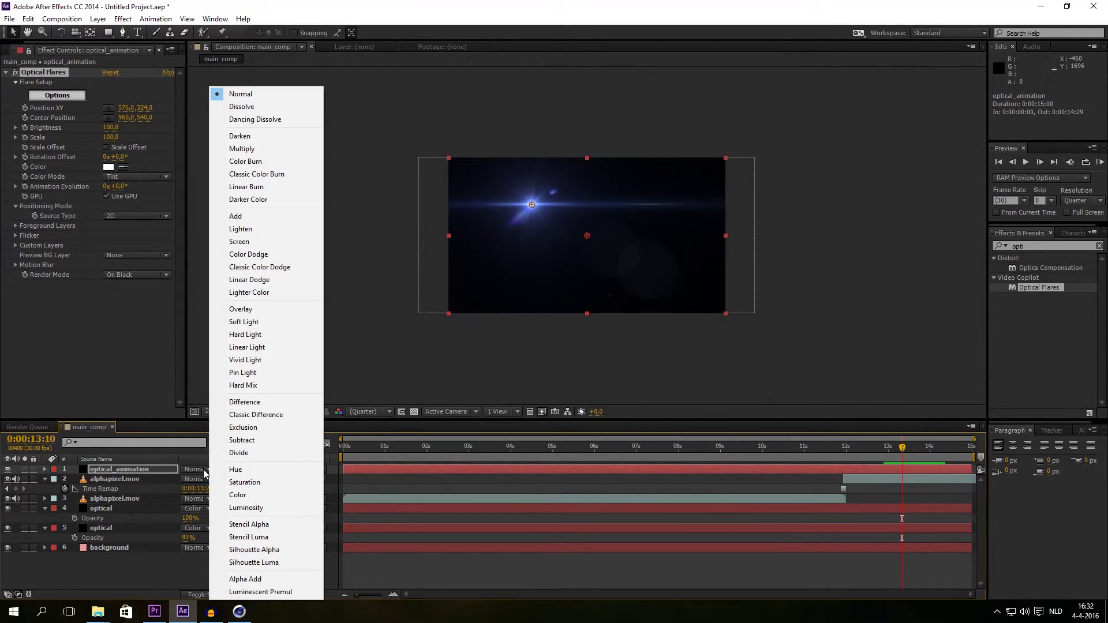
left_click(256, 242)
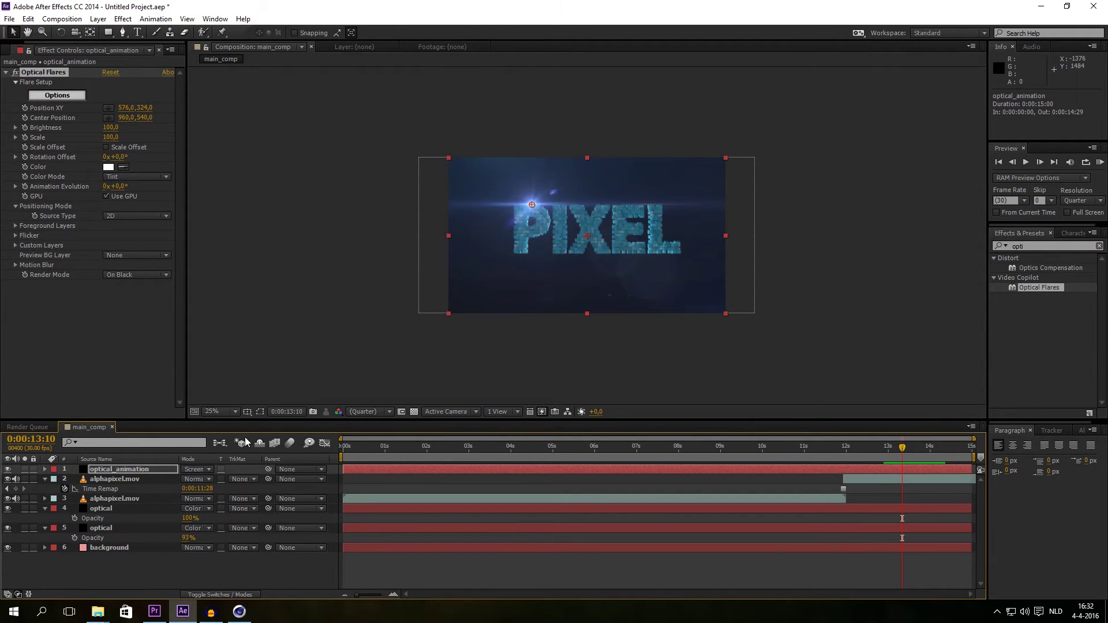
left_click(199, 470)
left_click(238, 217)
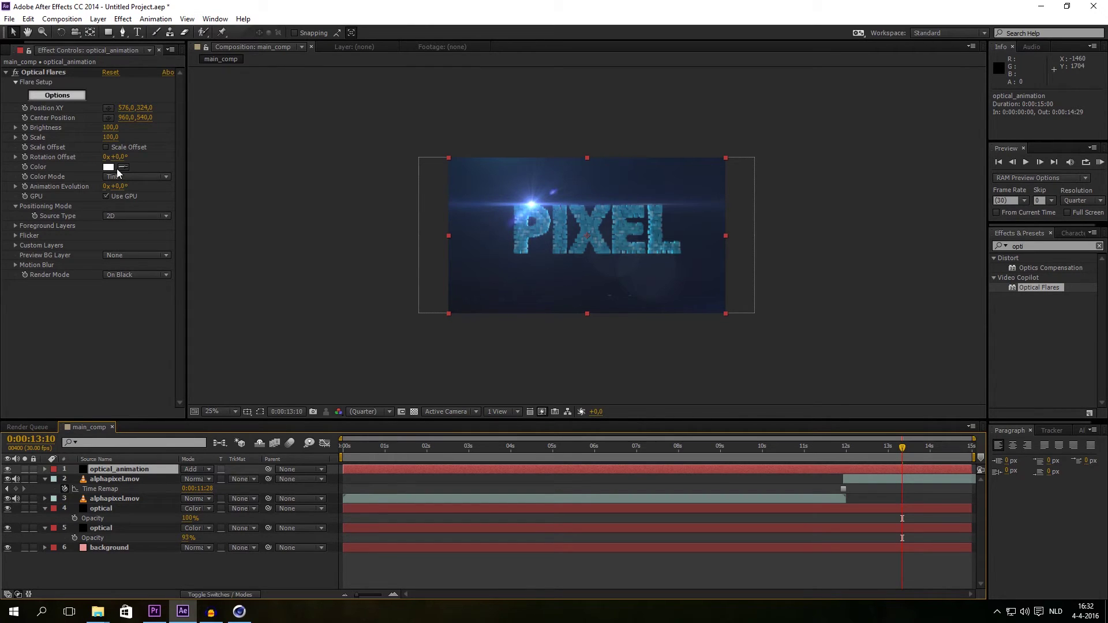
Lower the Optical Flares Brightness to 50.
left_click_drag(110, 127, 109, 127)
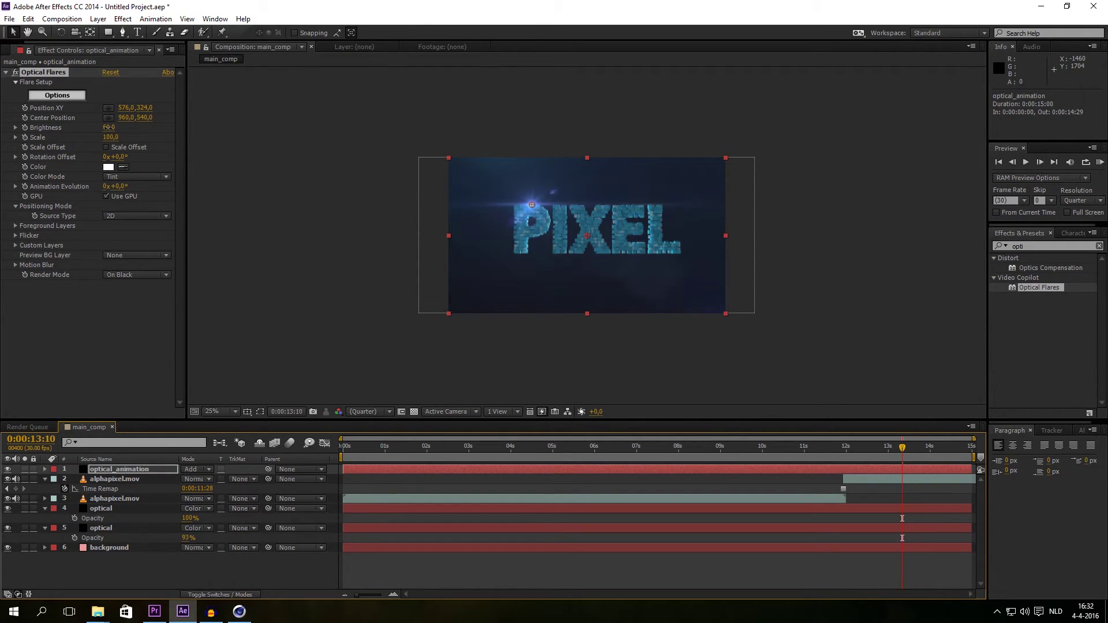
left_click(108, 127)
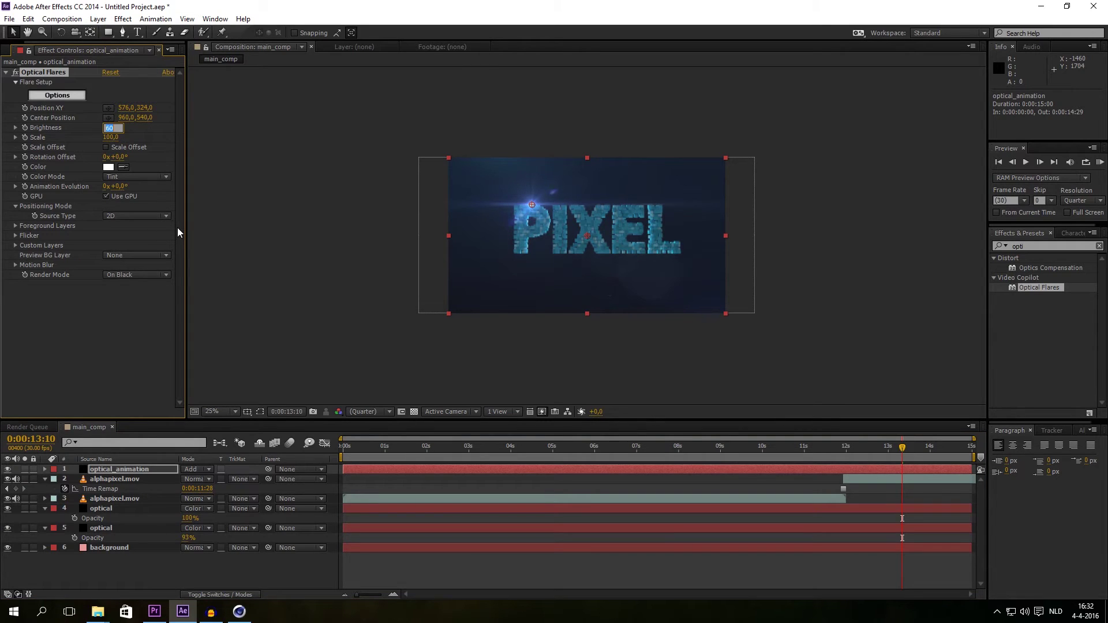
type("50")
key("Return")
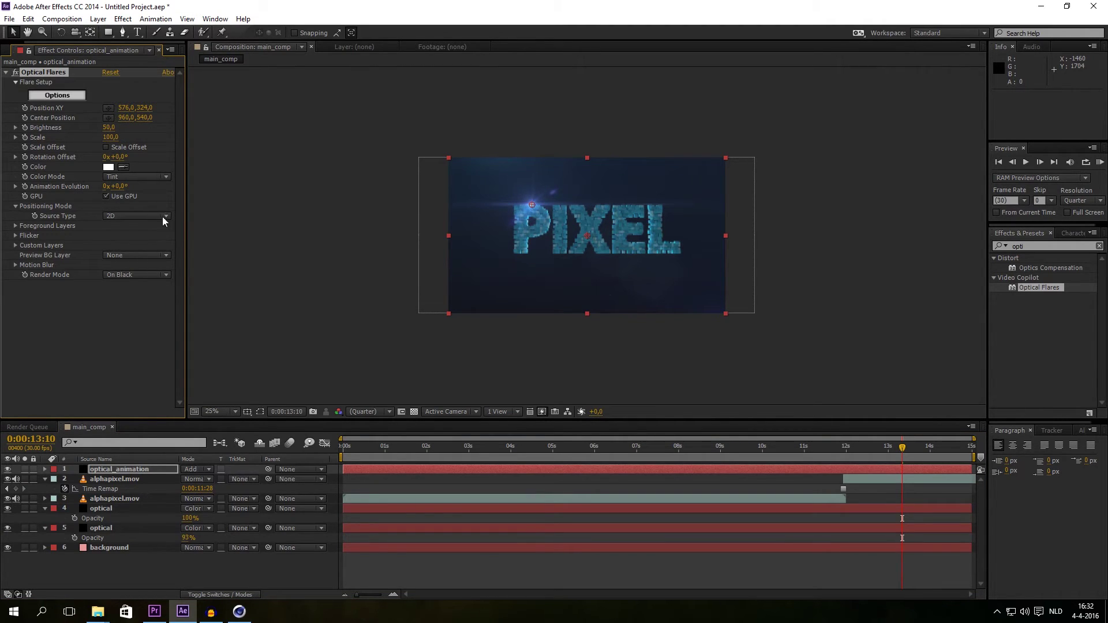
Scale the flare to 90 and move its Position XY to about 891,331 above PIXEL.
left_click_drag(108, 138, 103, 138)
left_click(278, 575)
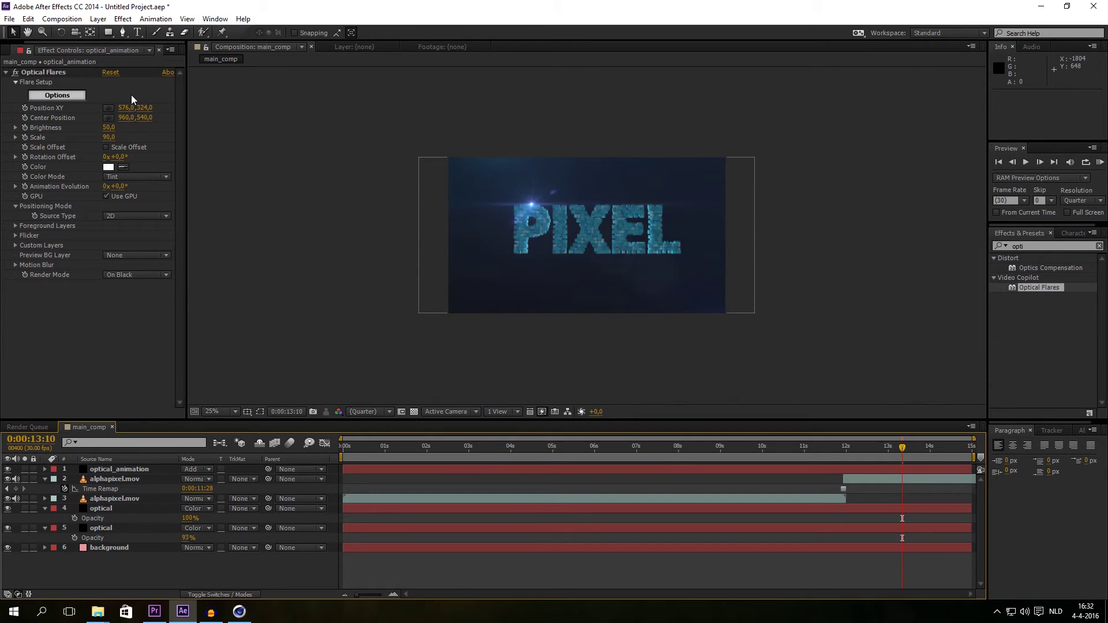
left_click_drag(125, 108, 334, 129)
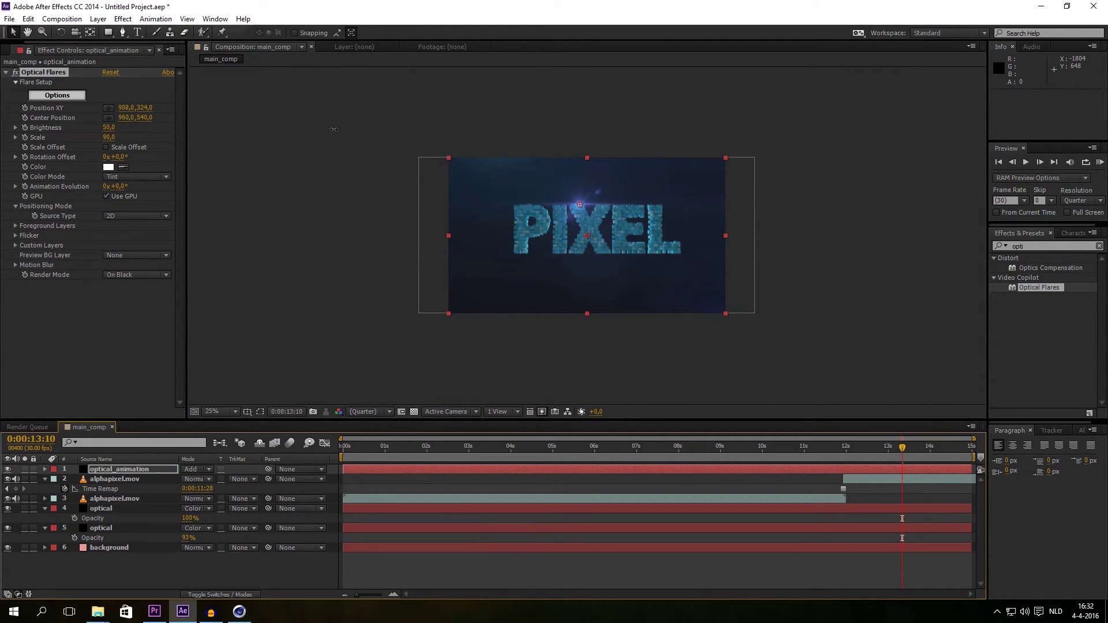
mouse_move(144, 108)
left_mouse_down()
mouse_move(187, 112)
mouse_move(143, 118)
left_mouse_up()
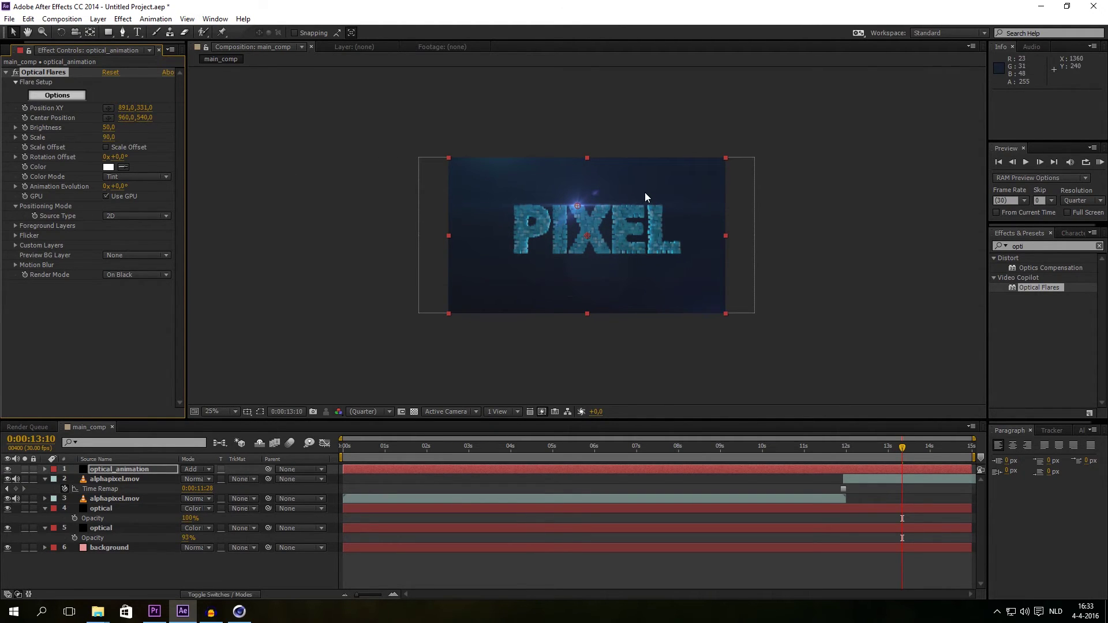
key("period")
Keyframe the flare's Position XY from 843,331 at 11:29 to X 1346 near 12:26.
left_click_drag(643, 201, 587, 230)
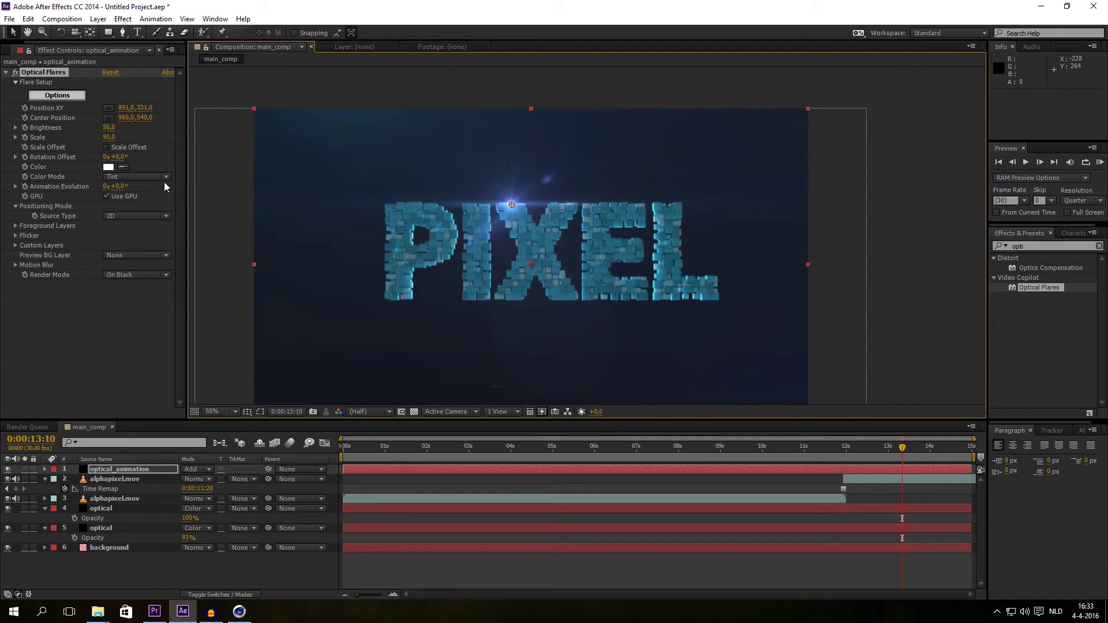
left_click_drag(903, 448, 873, 448)
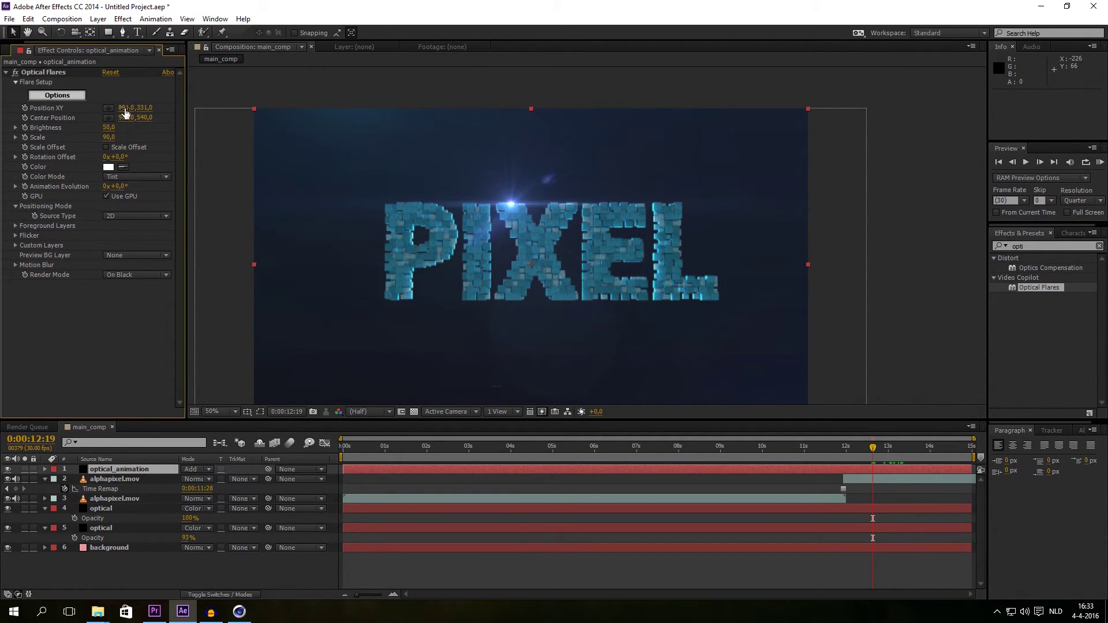
mouse_move(127, 107)
left_mouse_down()
mouse_move(248, 114)
mouse_move(110, 119)
left_mouse_up()
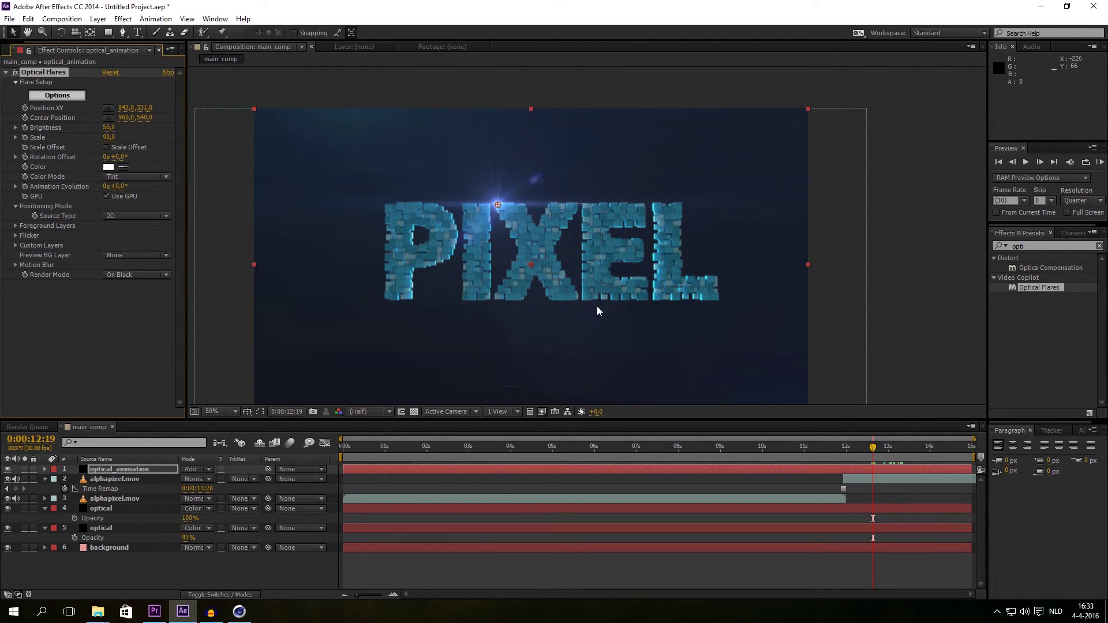
left_click_drag(874, 450, 846, 449)
left_click(25, 108)
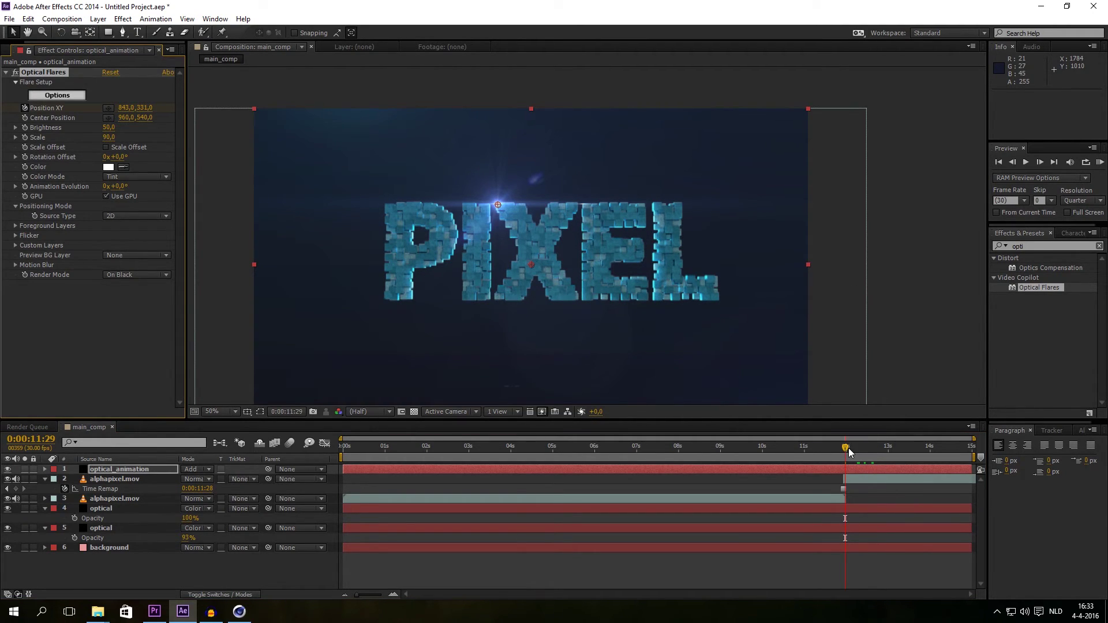
left_click_drag(847, 451, 887, 452)
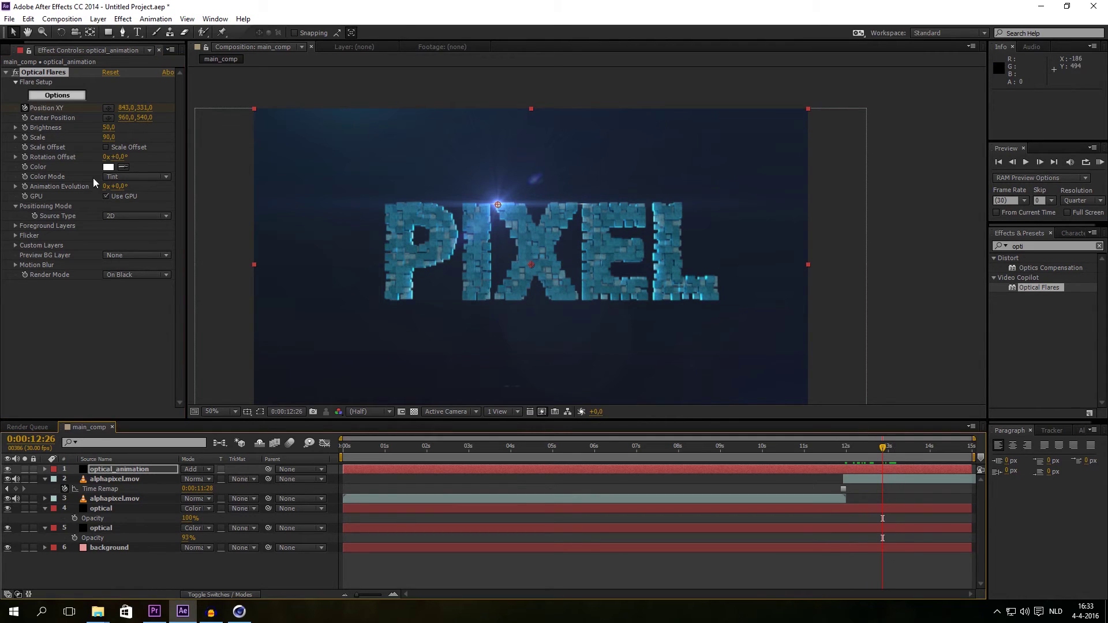
left_click_drag(124, 108, 427, 117)
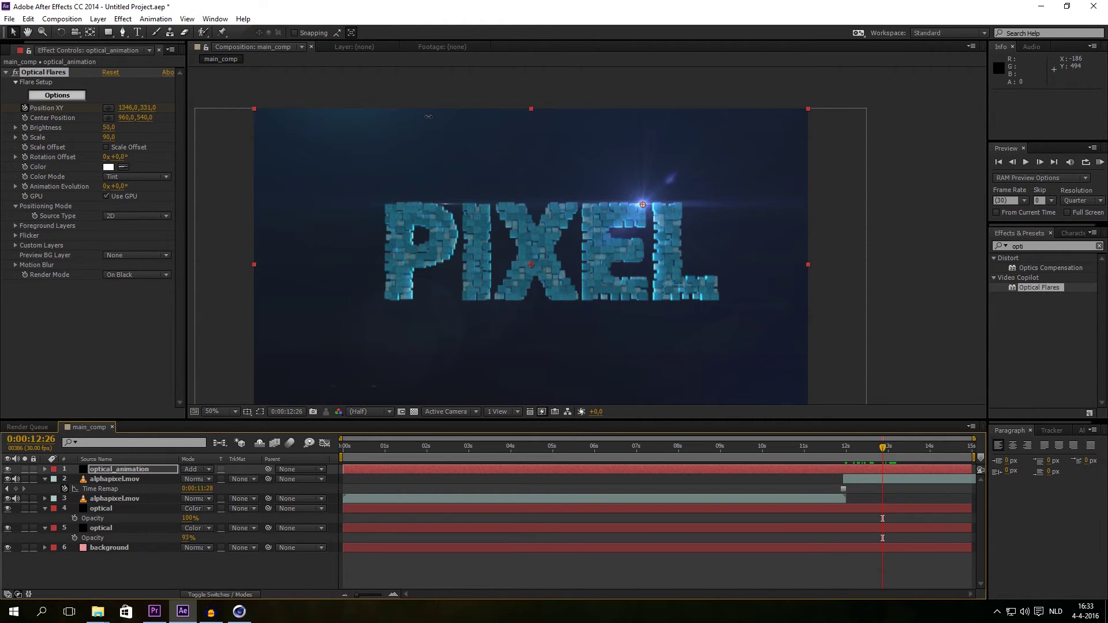
Reveal the flare layer's keyframes and scrub back to preview the sweep, stopping at 12:12.
left_click(903, 470)
key("u")
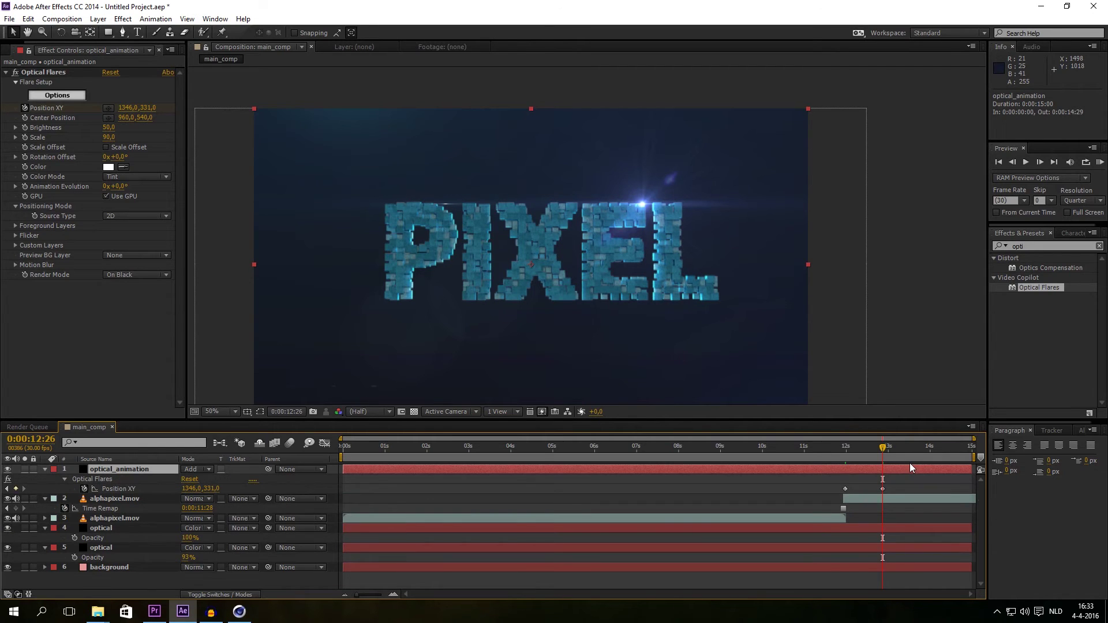
mouse_move(883, 453)
left_mouse_down()
mouse_move(844, 459)
mouse_move(862, 450)
left_mouse_up()
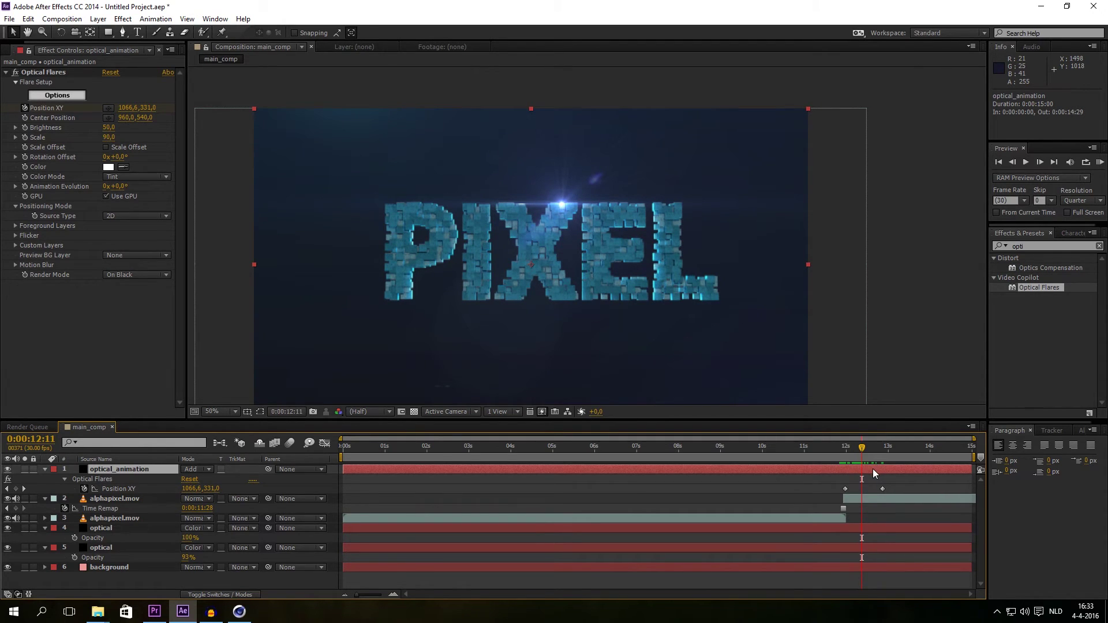
left_click_drag(862, 447, 864, 448)
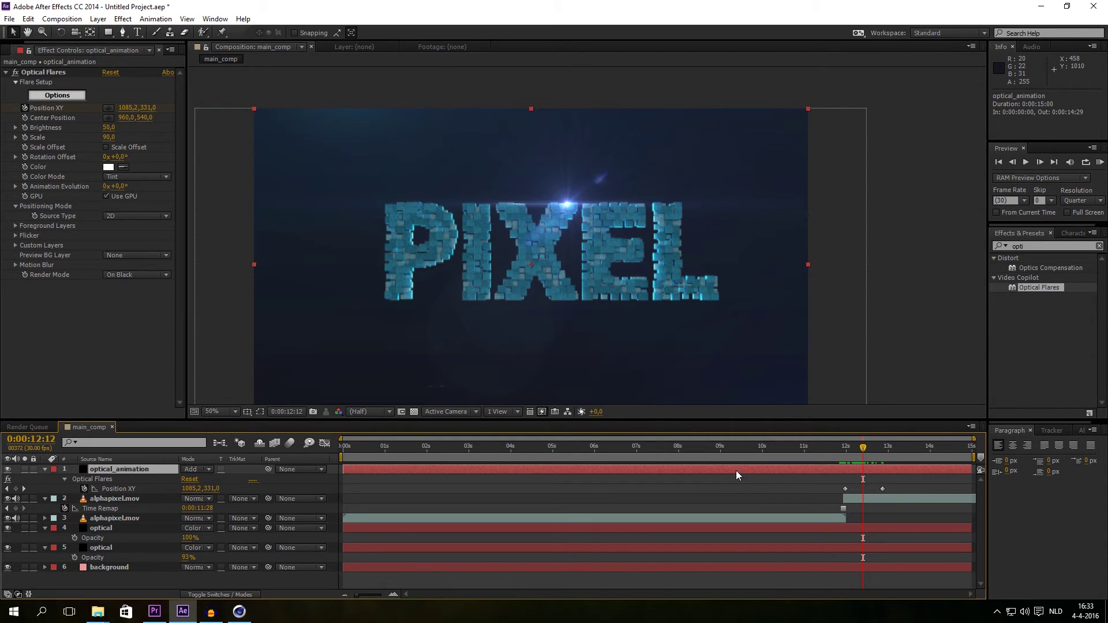
key("t")
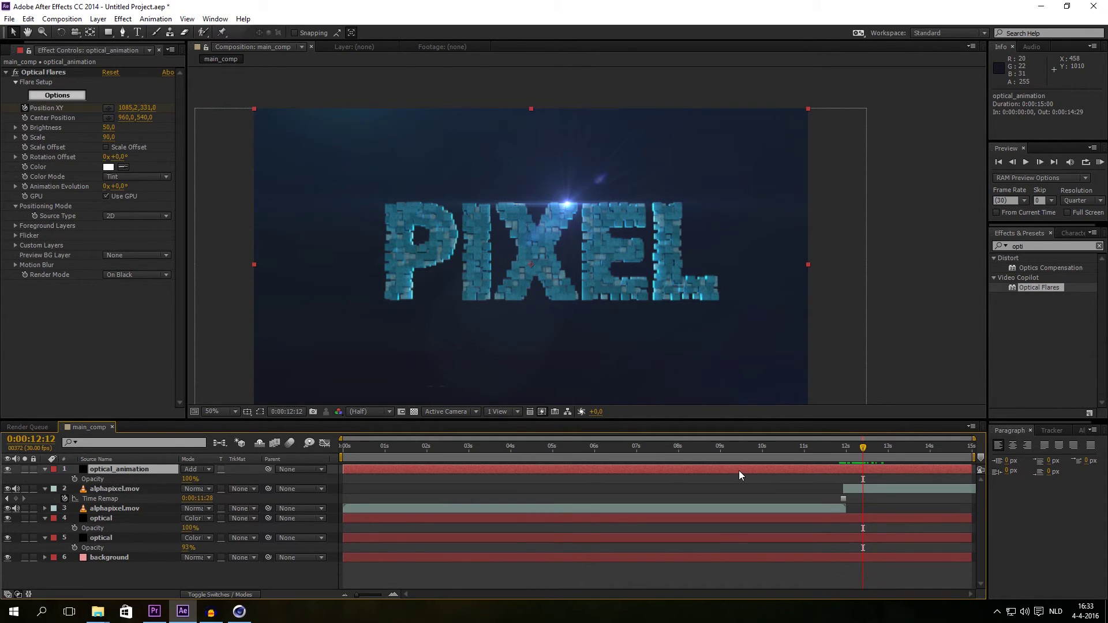
Keyframe the flare Opacity from 100% at 12:12 to 0% at 12:26.
left_click(74, 479)
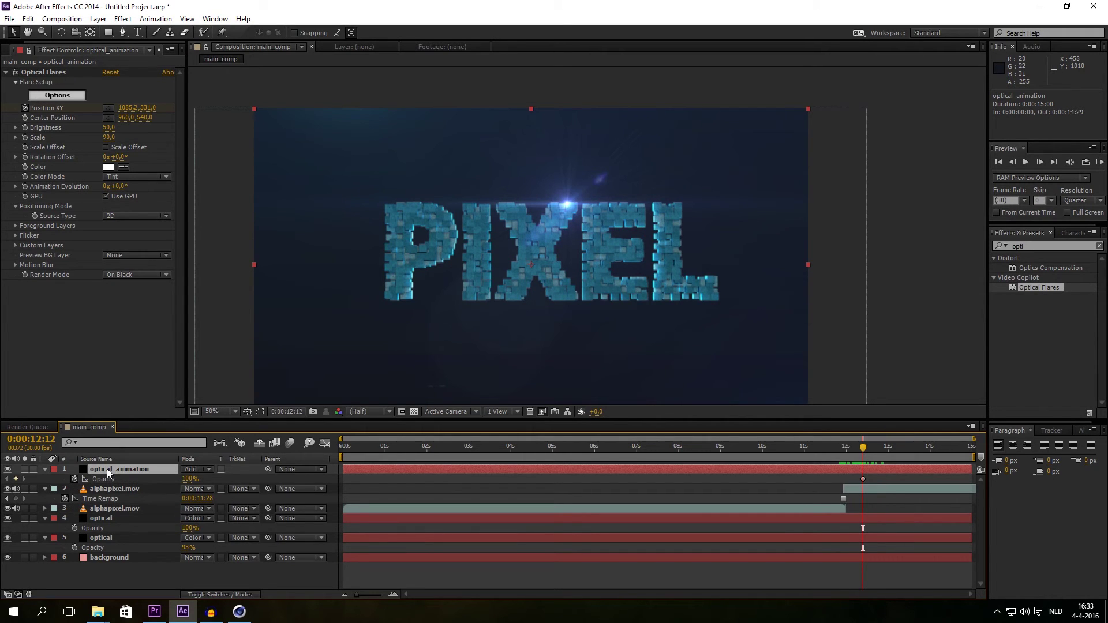
key("u")
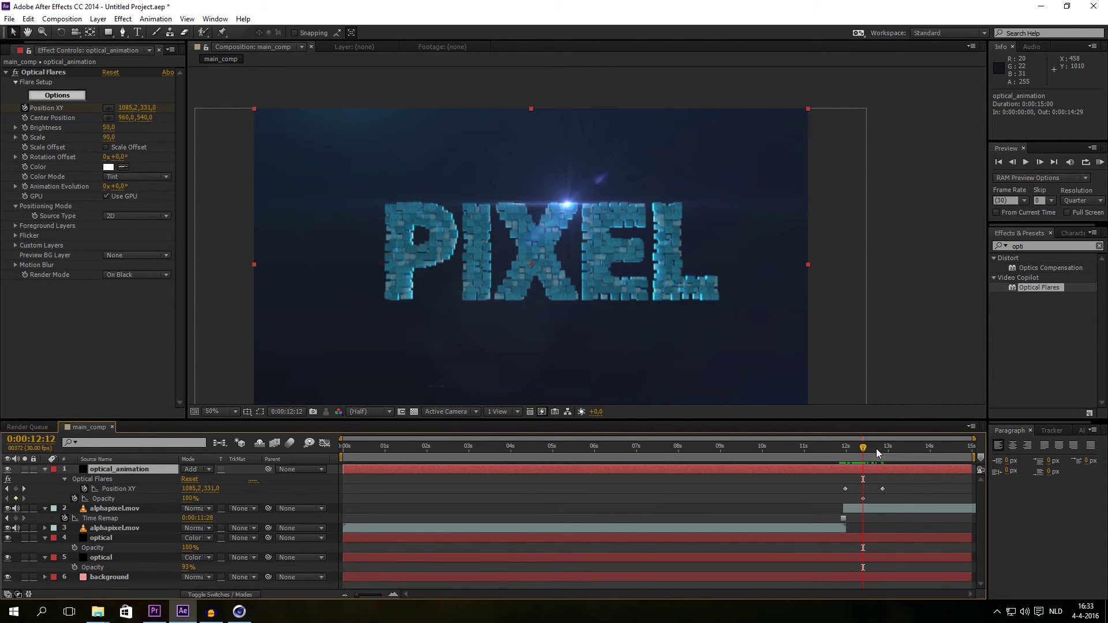
left_click_drag(866, 451, 879, 450)
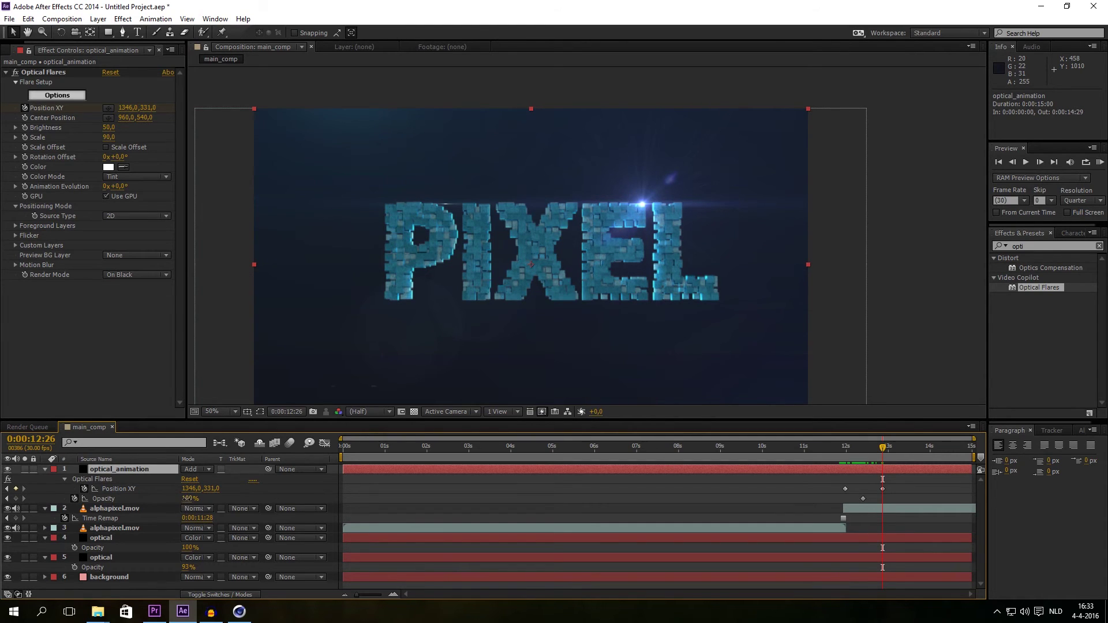
left_click_drag(188, 499, 140, 495)
left_click(188, 499)
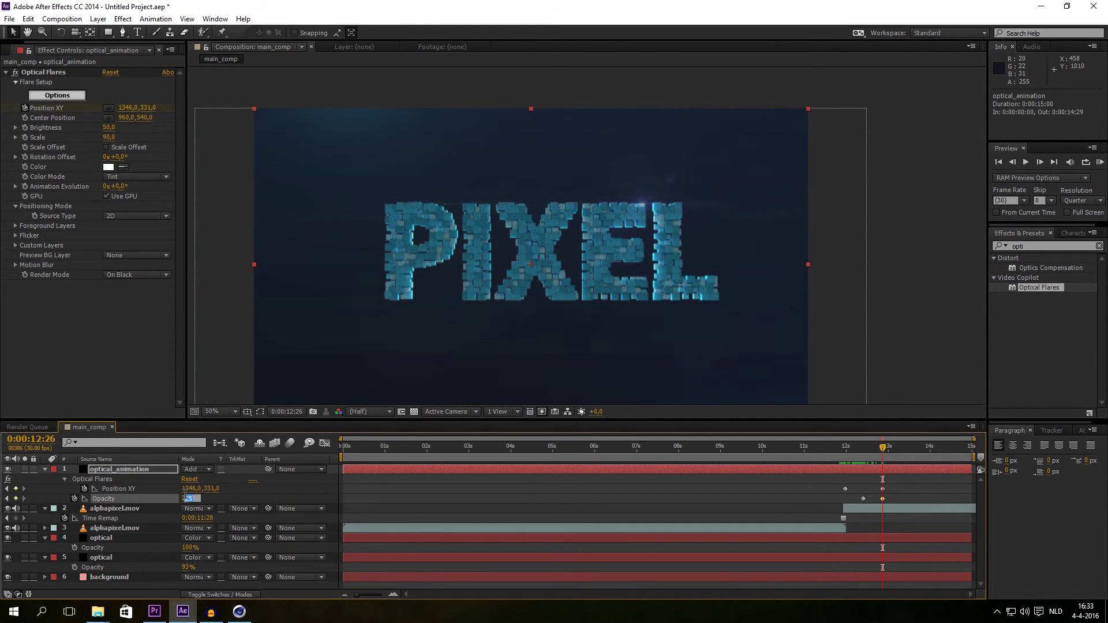
key("Return")
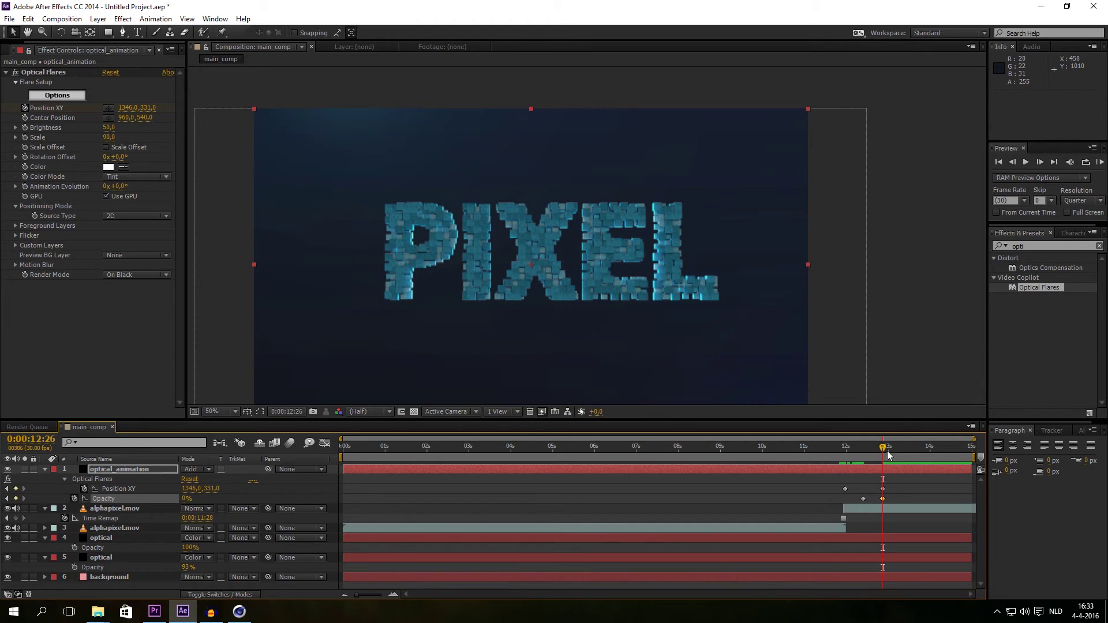
Scrub back to preview the fade, then trim the flare layer at 12:26.
mouse_move(876, 452)
left_mouse_down()
mouse_move(837, 451)
mouse_move(898, 448)
mouse_move(857, 449)
left_mouse_up()
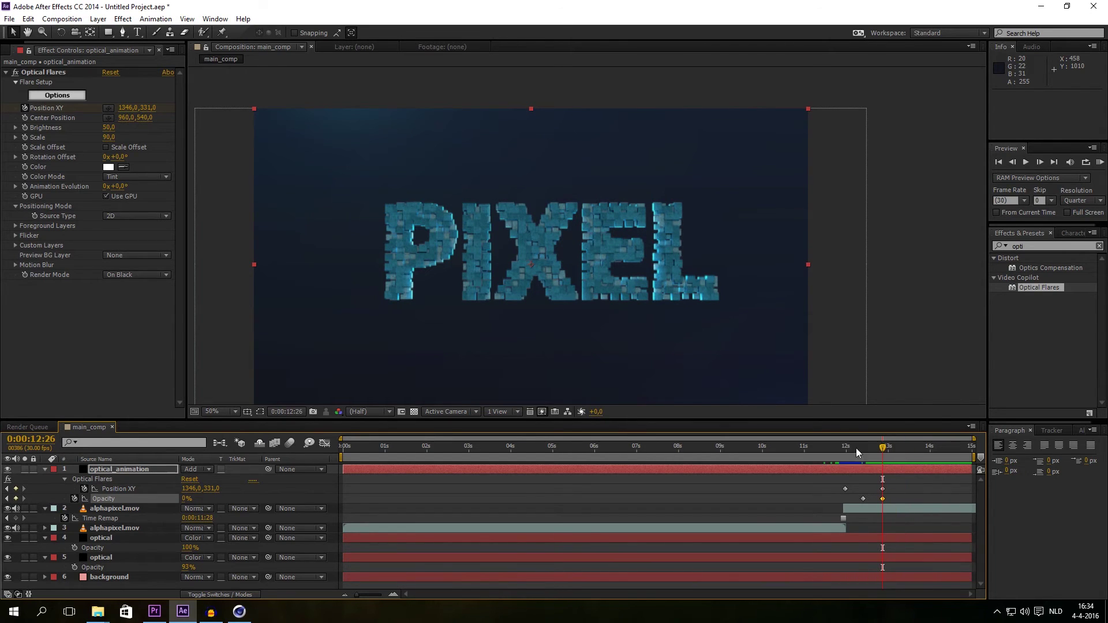
left_click(799, 468)
key("alt+bracketleft")
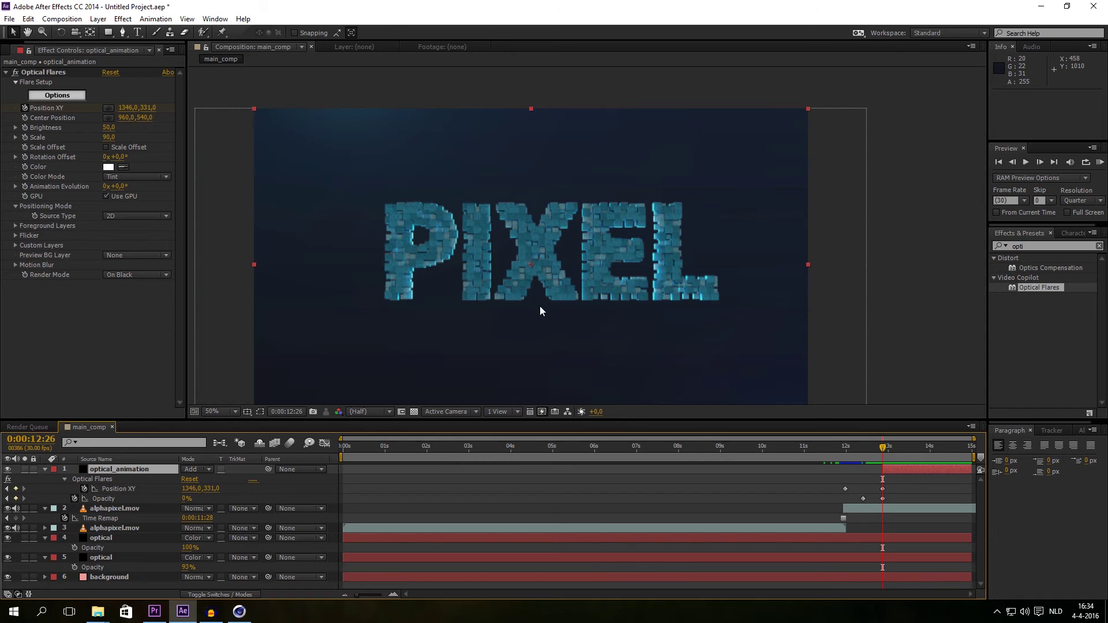
key("comma")
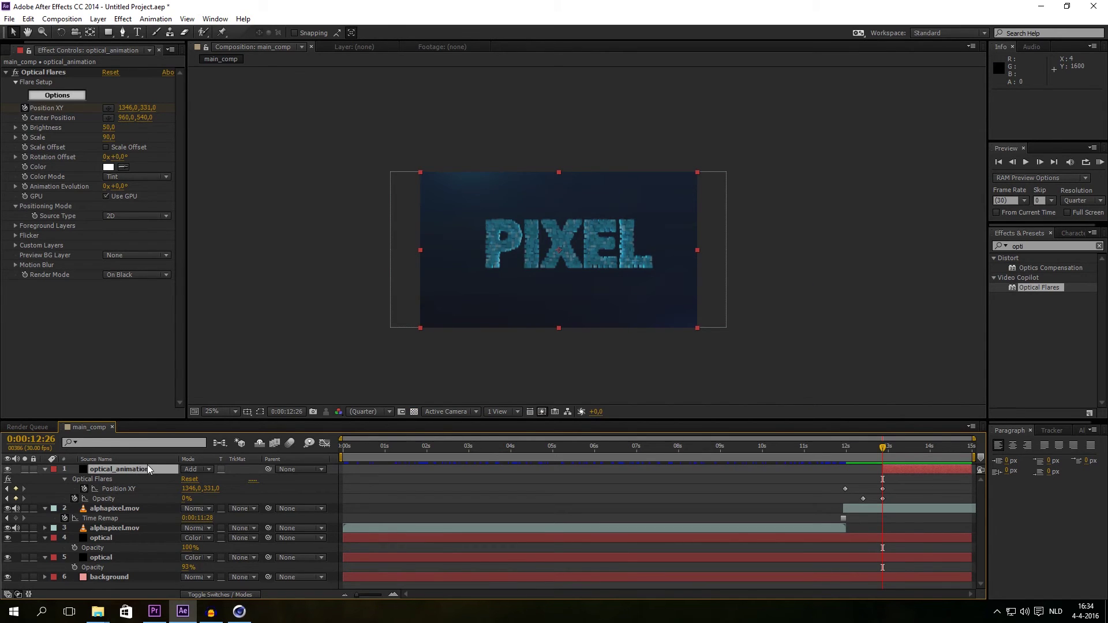
Add a null object and make Null 1 start at 0:00:10:16.
left_click(99, 18)
mouse_move(150, 32)
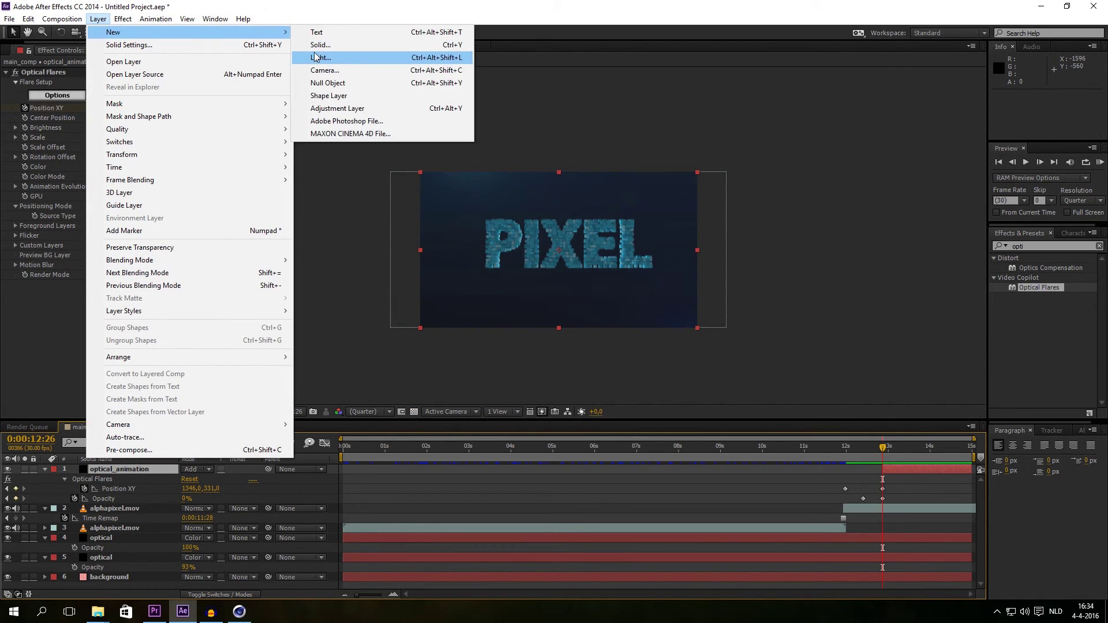
left_click(327, 83)
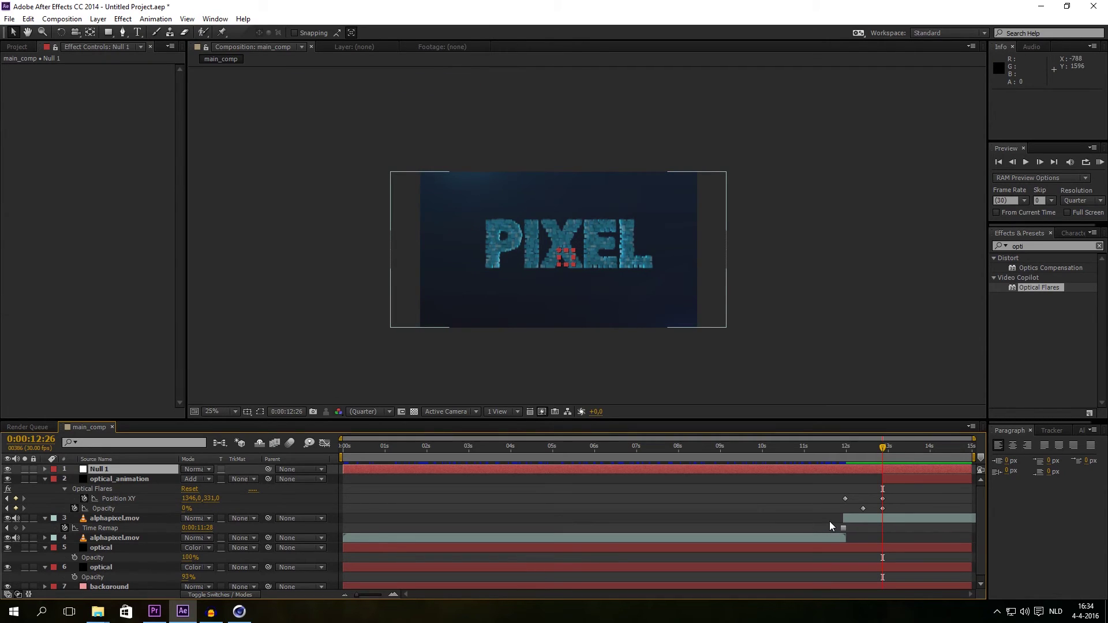
key("alt+bracketleft")
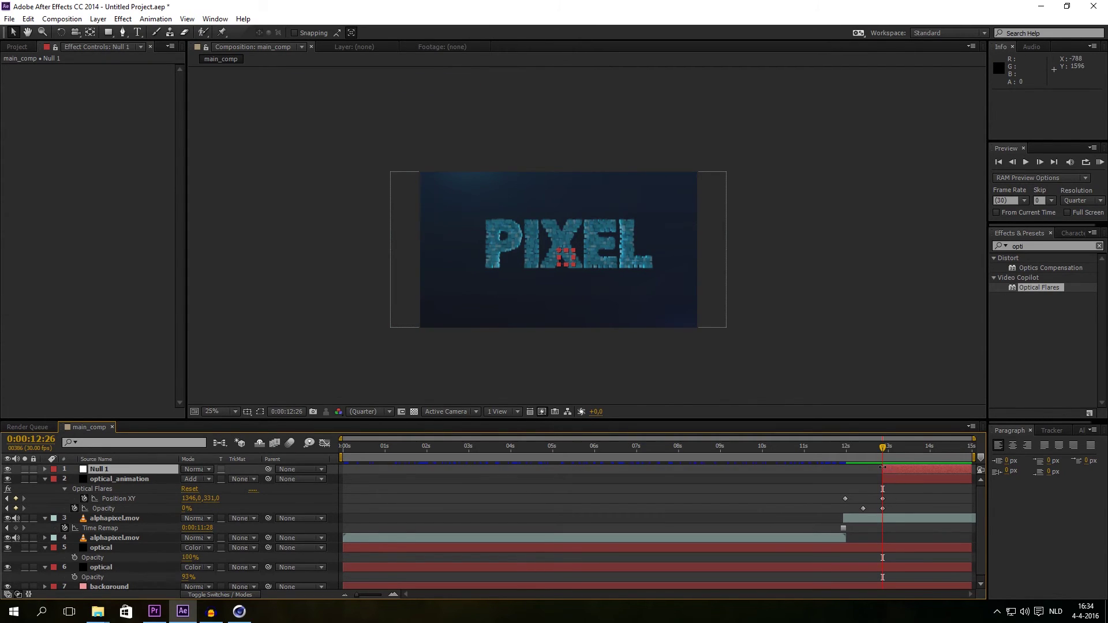
left_click_drag(884, 469, 785, 466)
Move the current time to 11:28 and select layers 2 through 7.
left_click(842, 455)
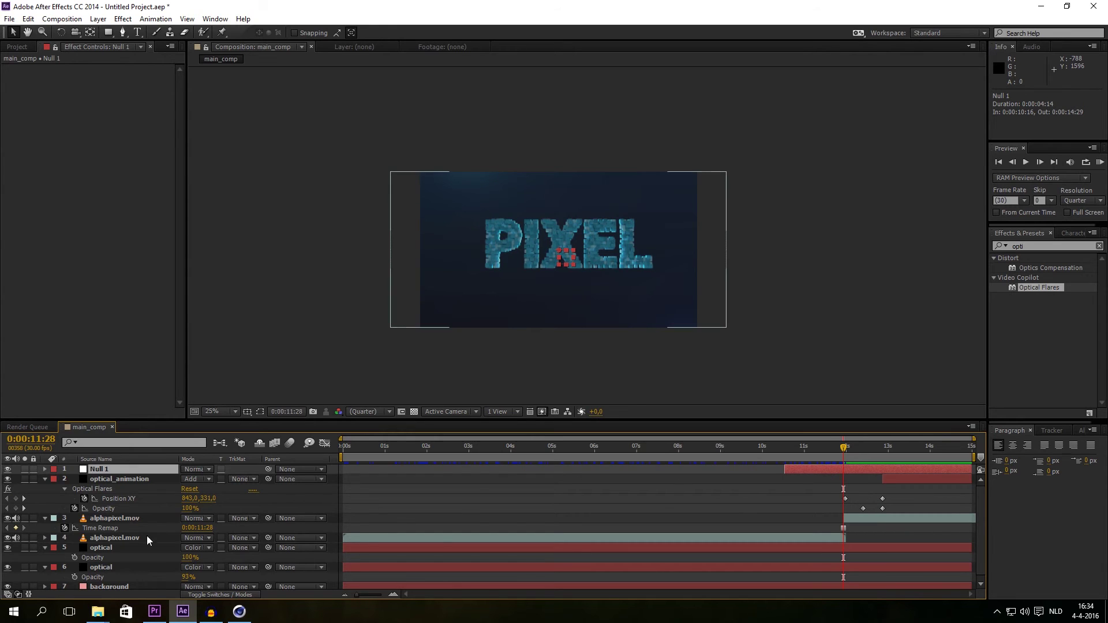
left_click(124, 478)
left_click(115, 584, "shift")
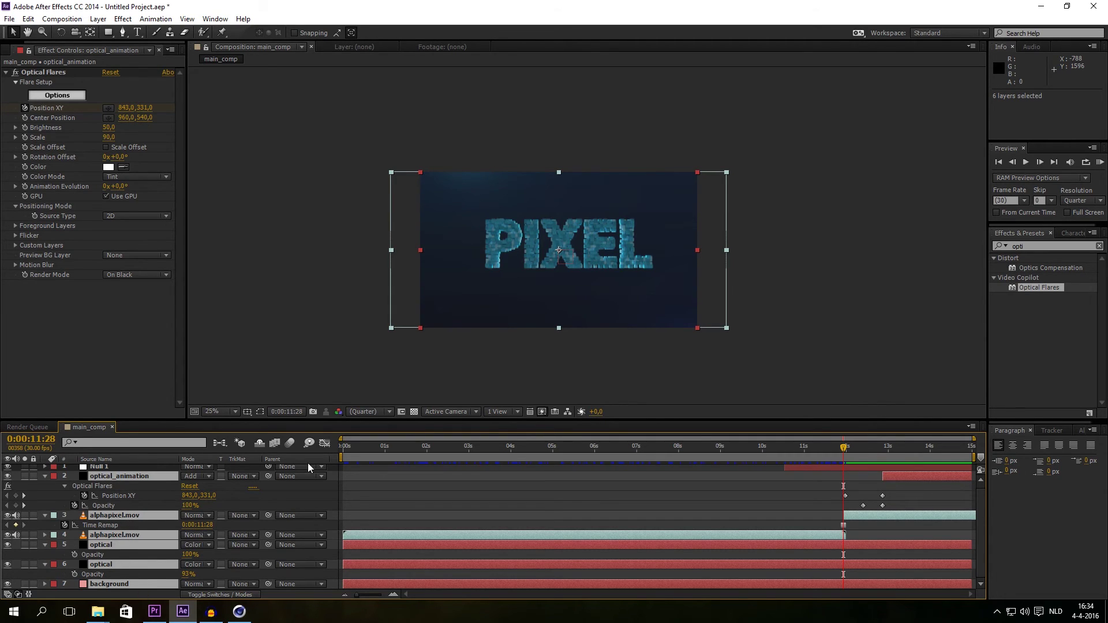
Select the alphapixel.mov layers, restore layer 3's visibility, and preview the cubes around 8 seconds.
left_click(280, 367)
left_click(121, 515)
left_click(7, 516)
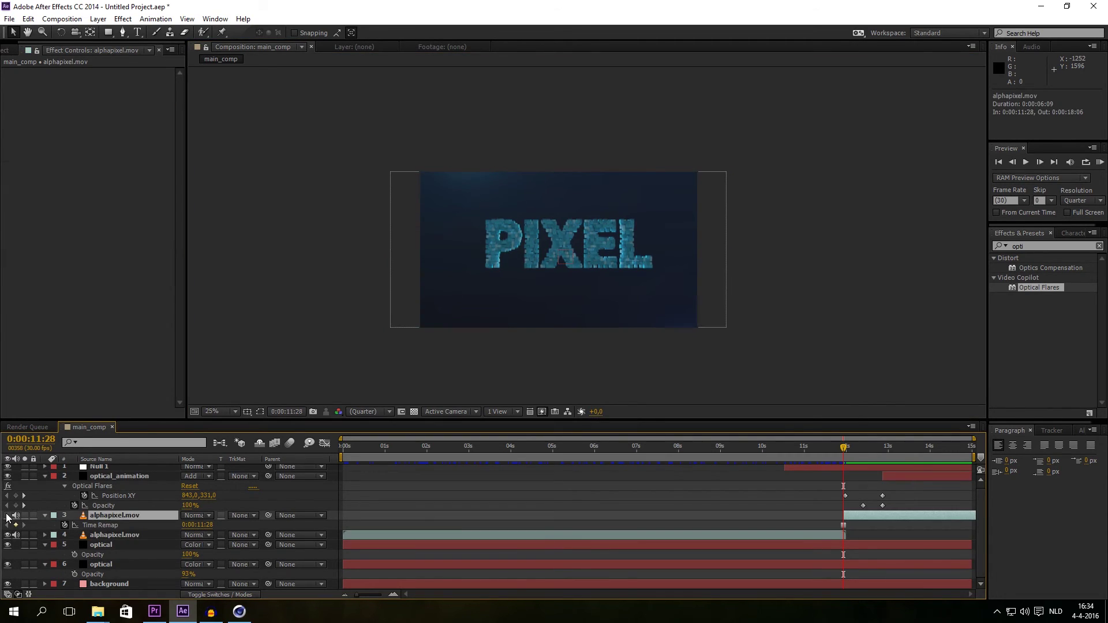
left_click(7, 515)
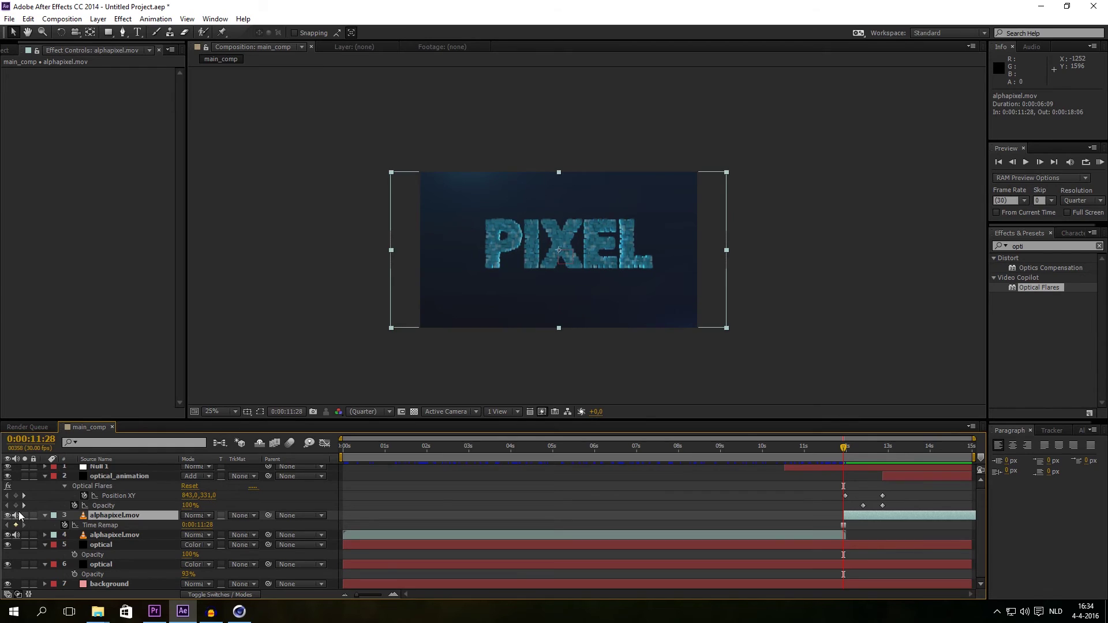
left_click(119, 535)
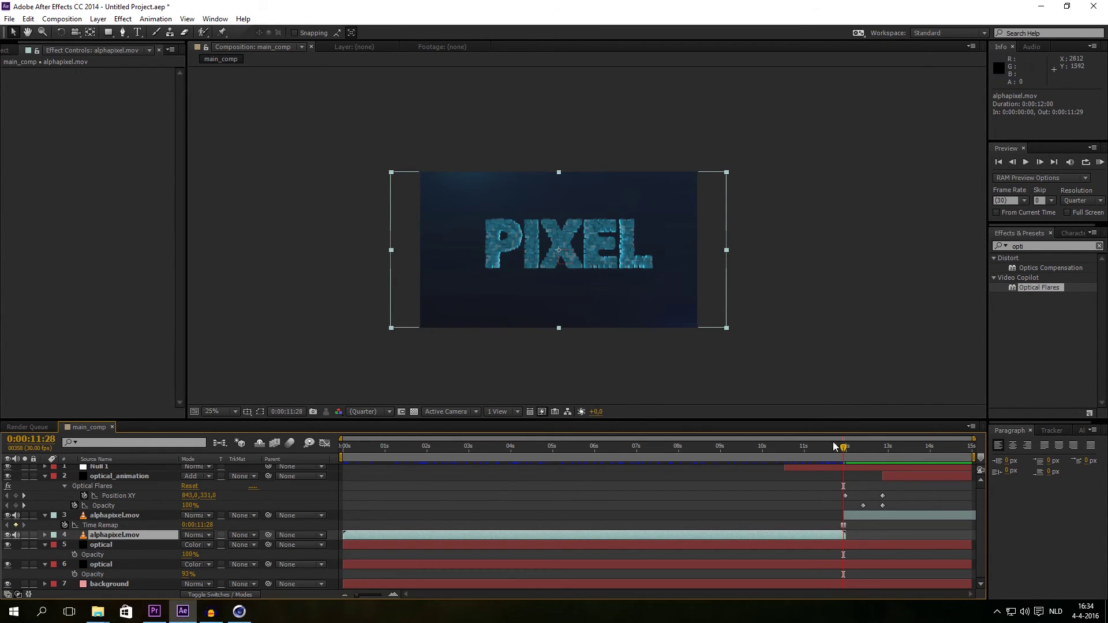
left_click_drag(846, 449, 706, 448)
left_click_drag(548, 437, 844, 448)
At 11:26, select layers 2–7 (optical_animation down) and pre-compose them as 'scale'.
left_click(857, 468)
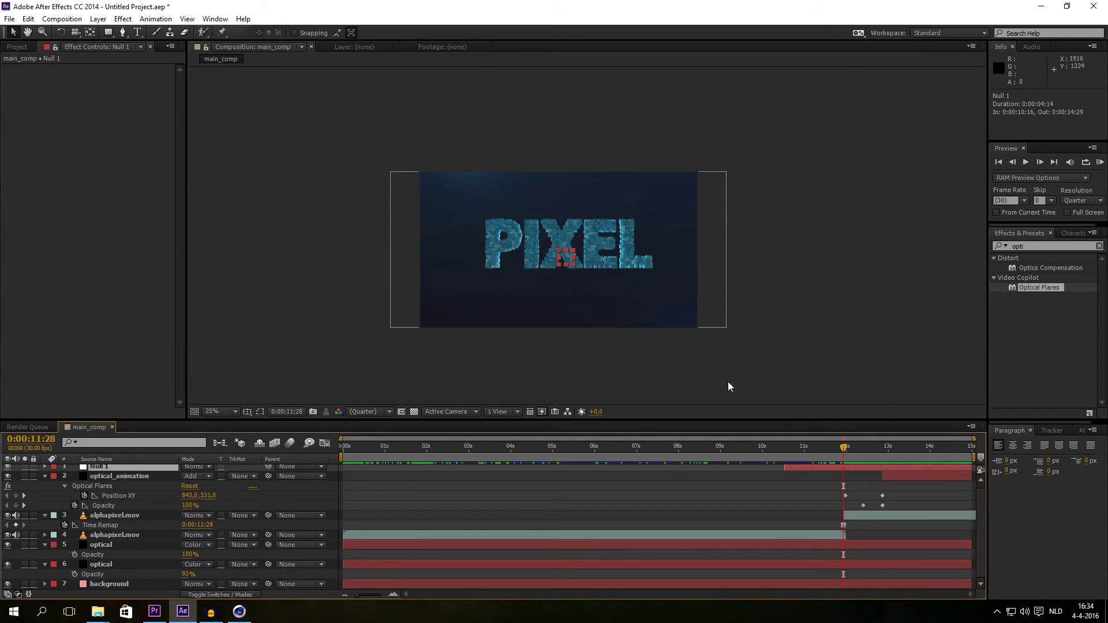
mouse_move(846, 448)
left_mouse_down()
mouse_move(789, 452)
mouse_move(842, 454)
left_mouse_up()
left_click(106, 477)
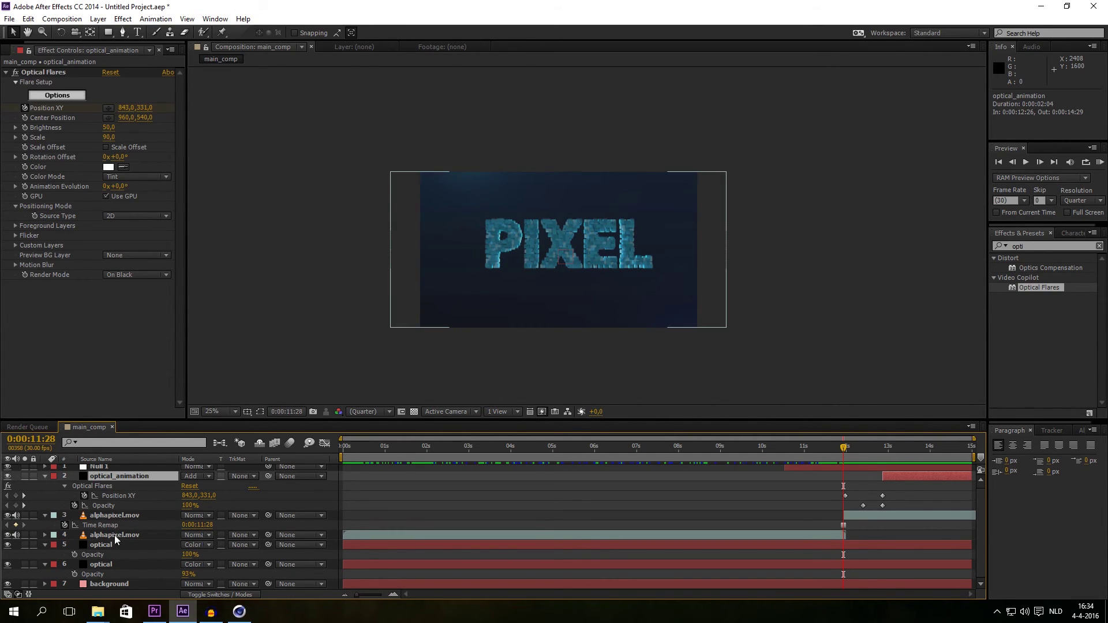
left_click(111, 584, "shift")
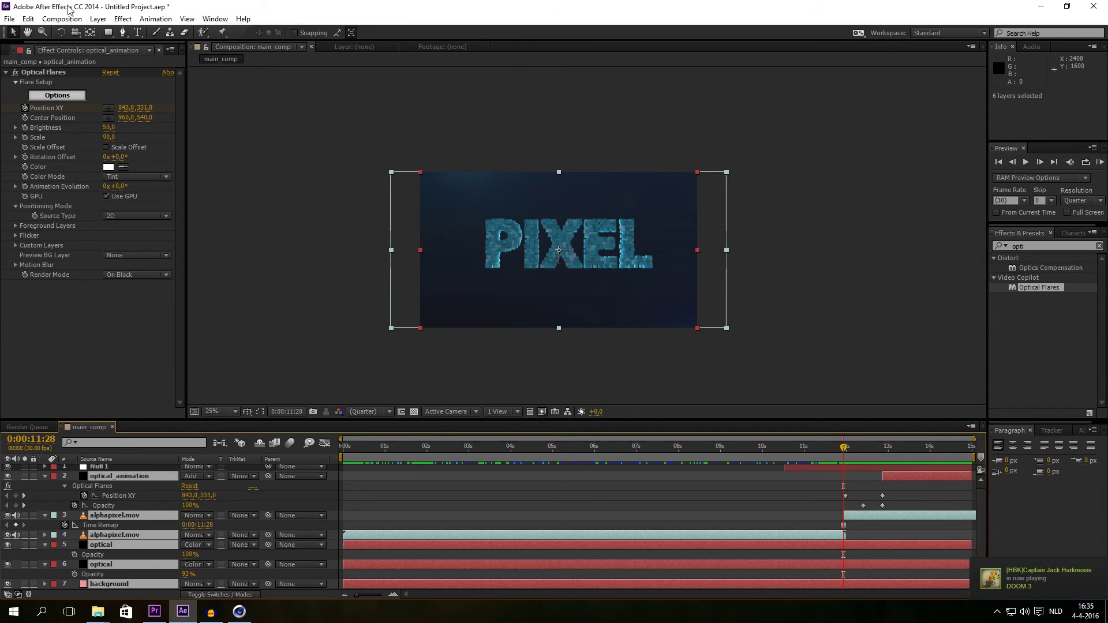
left_click(99, 19)
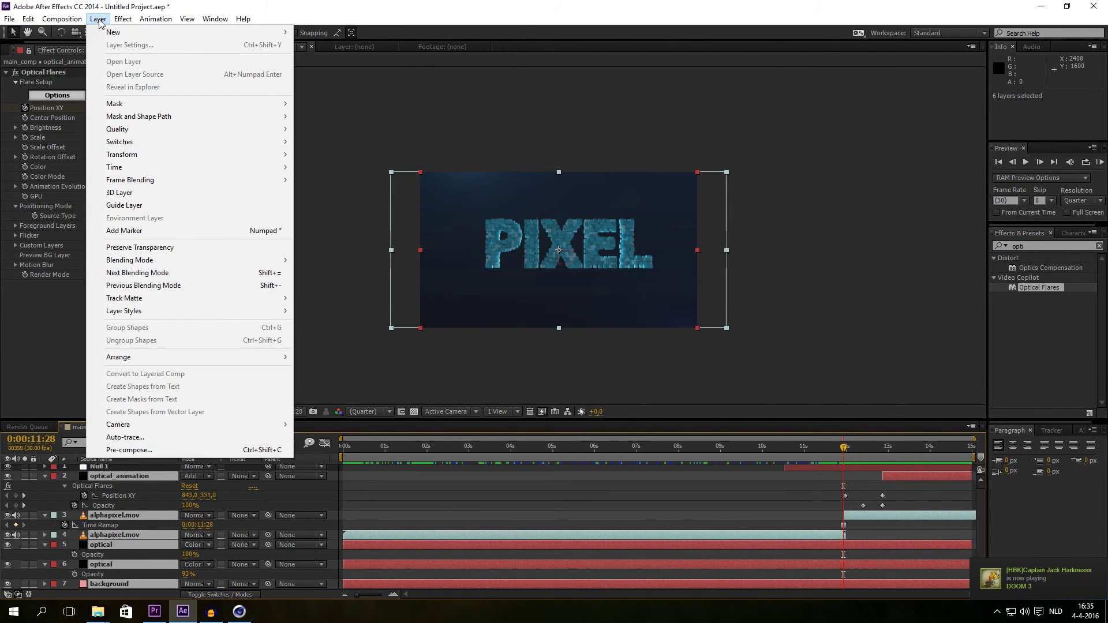
left_click(129, 450)
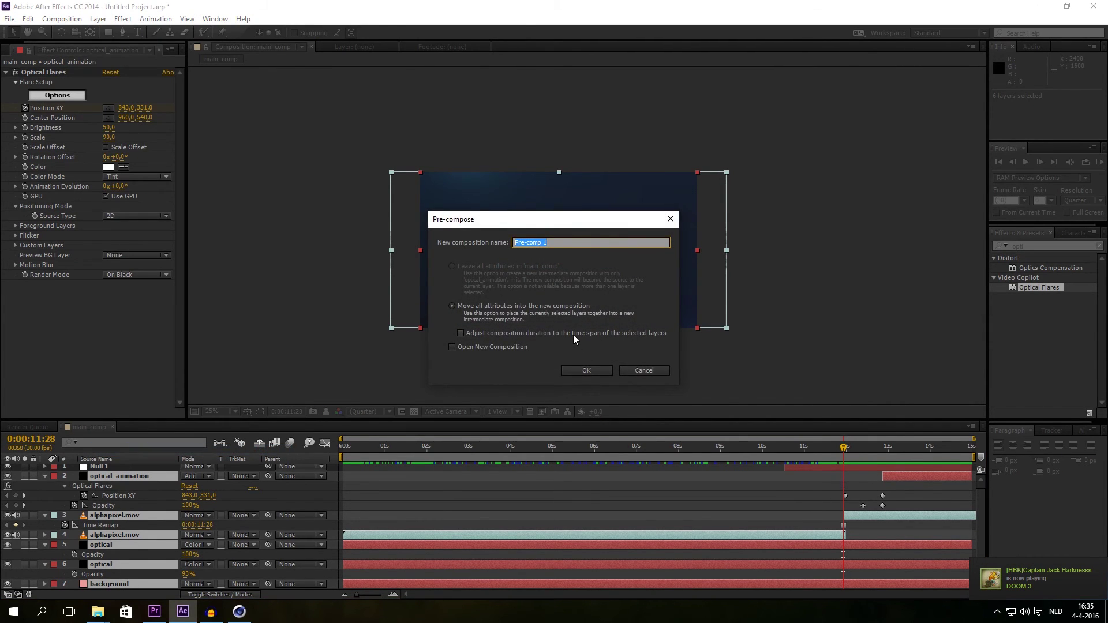
type("scale")
key("Return")
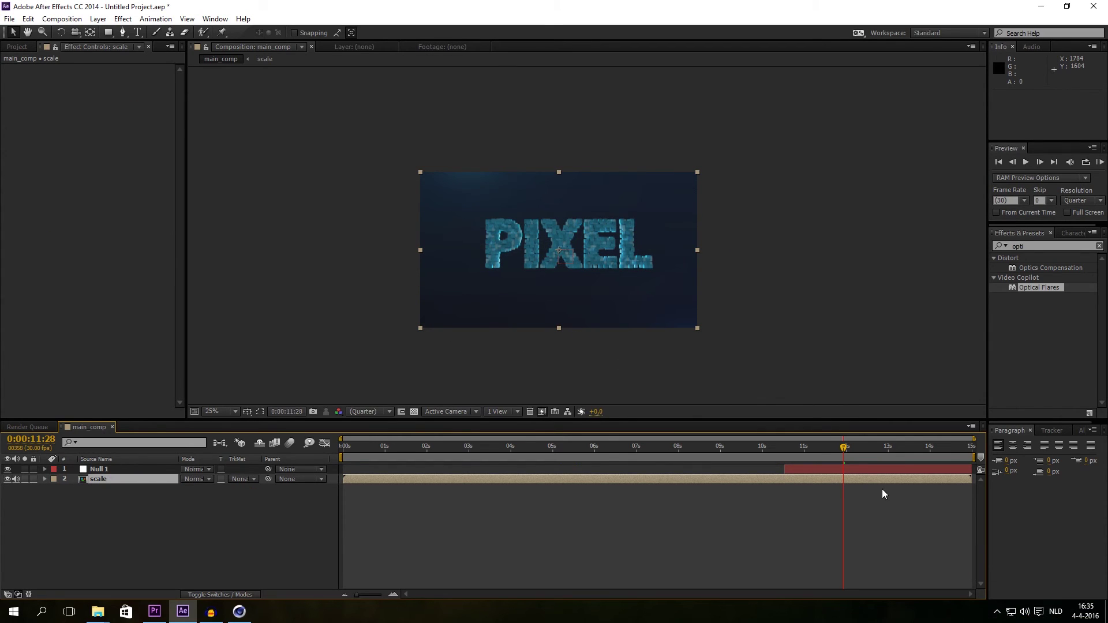
Keyframe Null 1's Scale from 100% near 11:17 to 105% at 14:29.
left_click(851, 470)
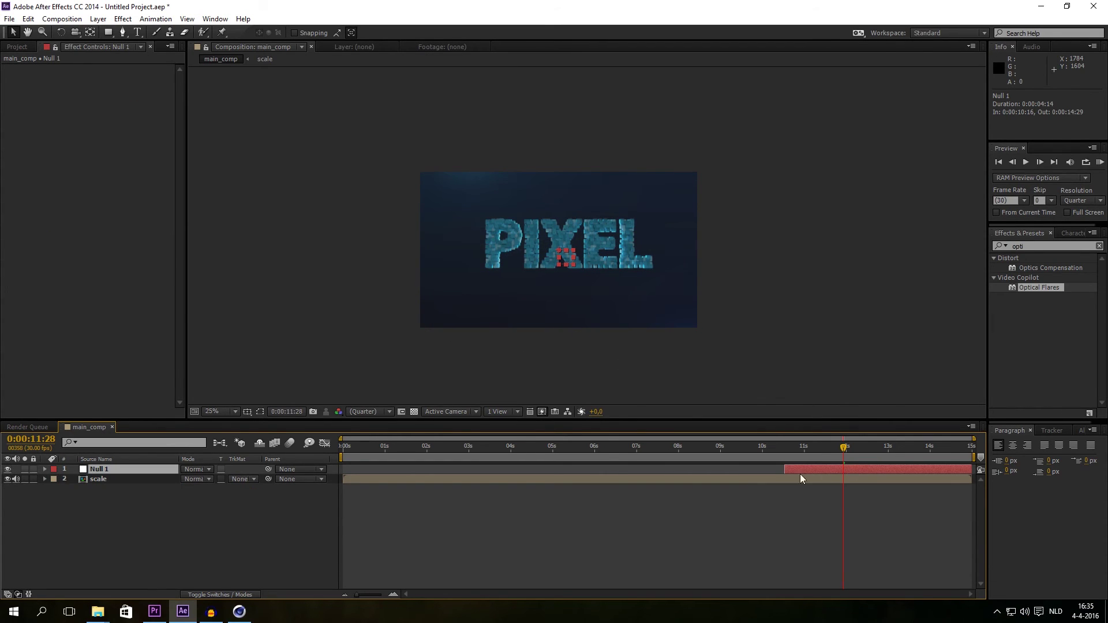
key("alt+shift+s")
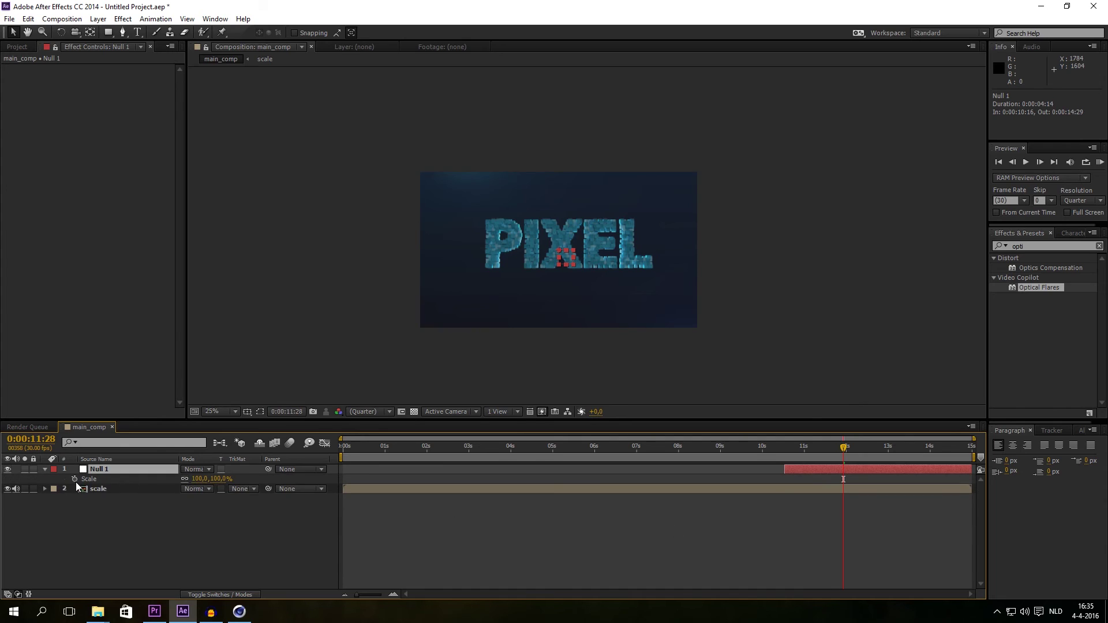
left_click(100, 479)
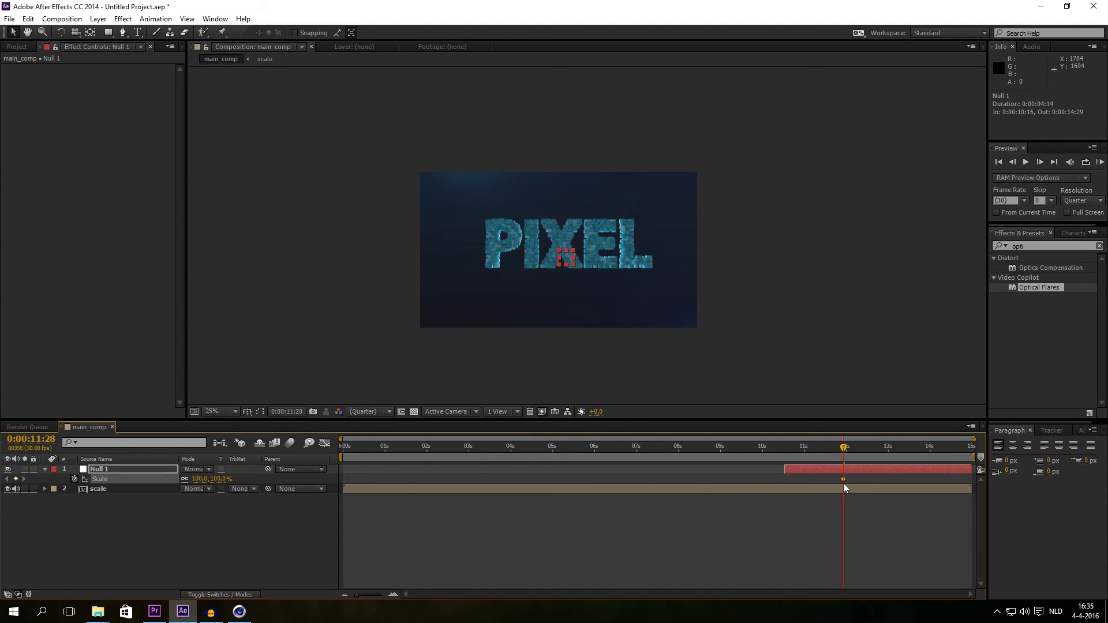
left_click_drag(844, 480, 972, 448)
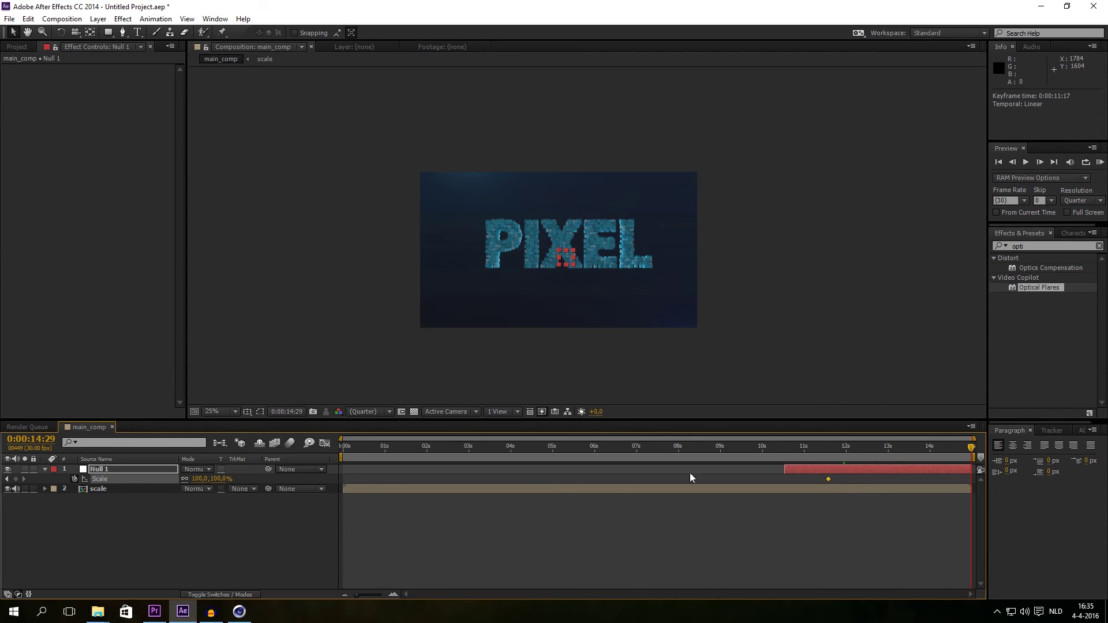
left_click(200, 479)
type("105")
key("Return")
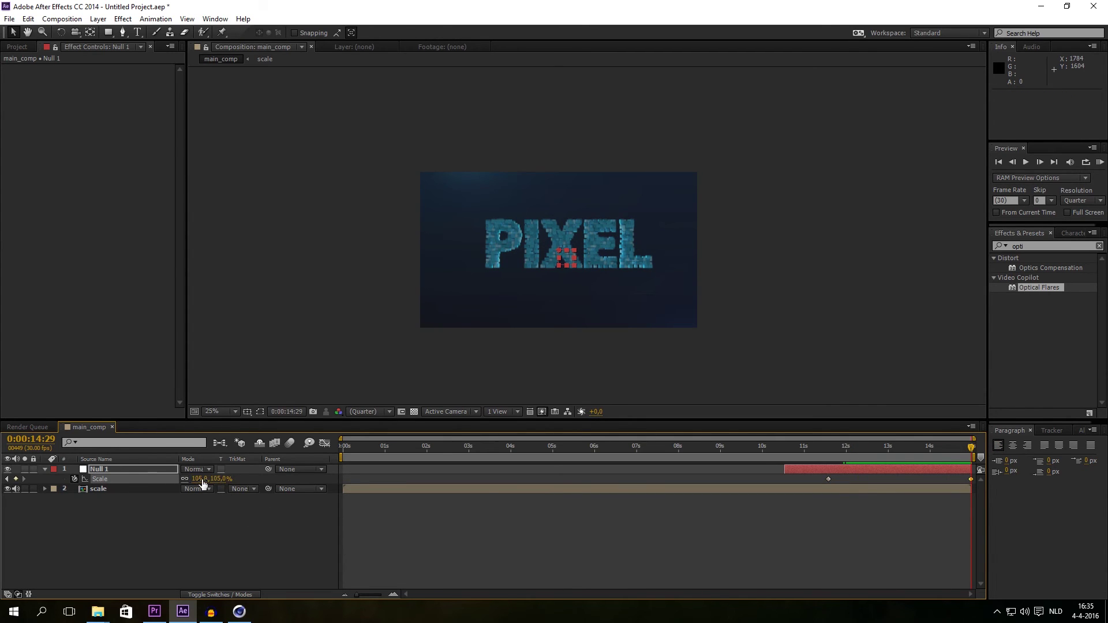
Parent the scale precomp layer to Null 1 and preview the growth toward 13:14.
left_click(829, 447)
left_click_drag(829, 451, 820, 451)
left_click(831, 490)
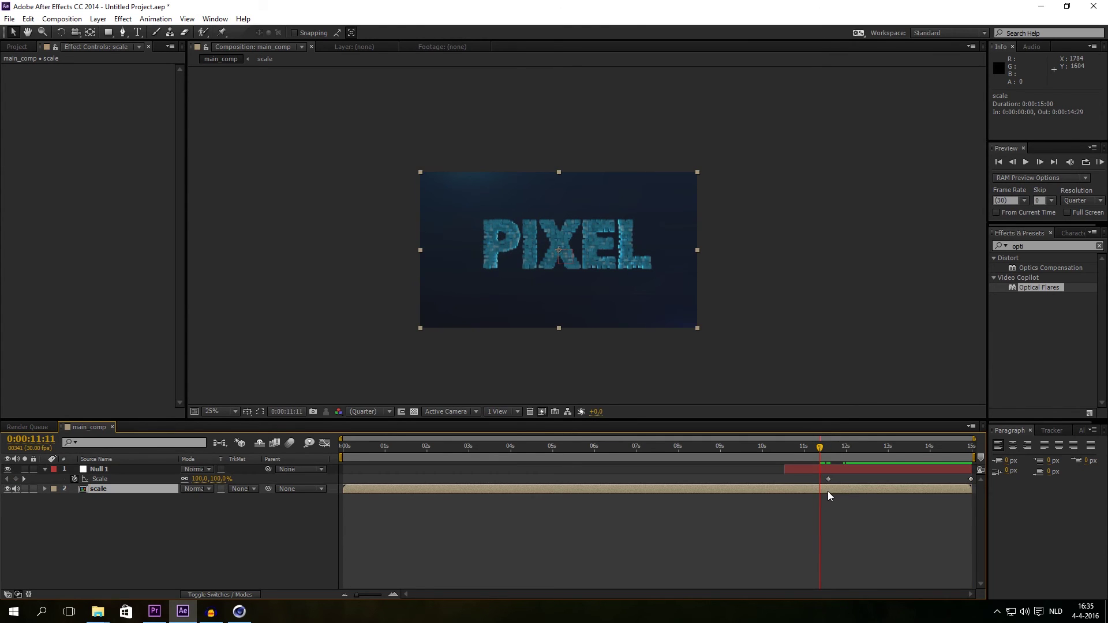
left_click_drag(268, 489, 101, 471)
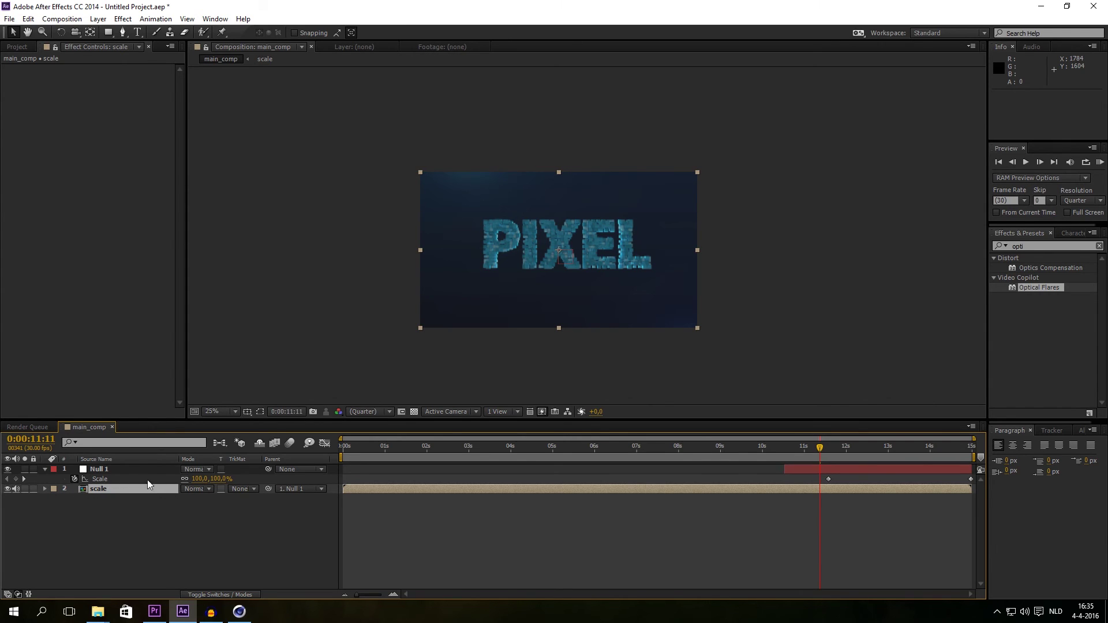
left_click_drag(823, 451, 856, 448)
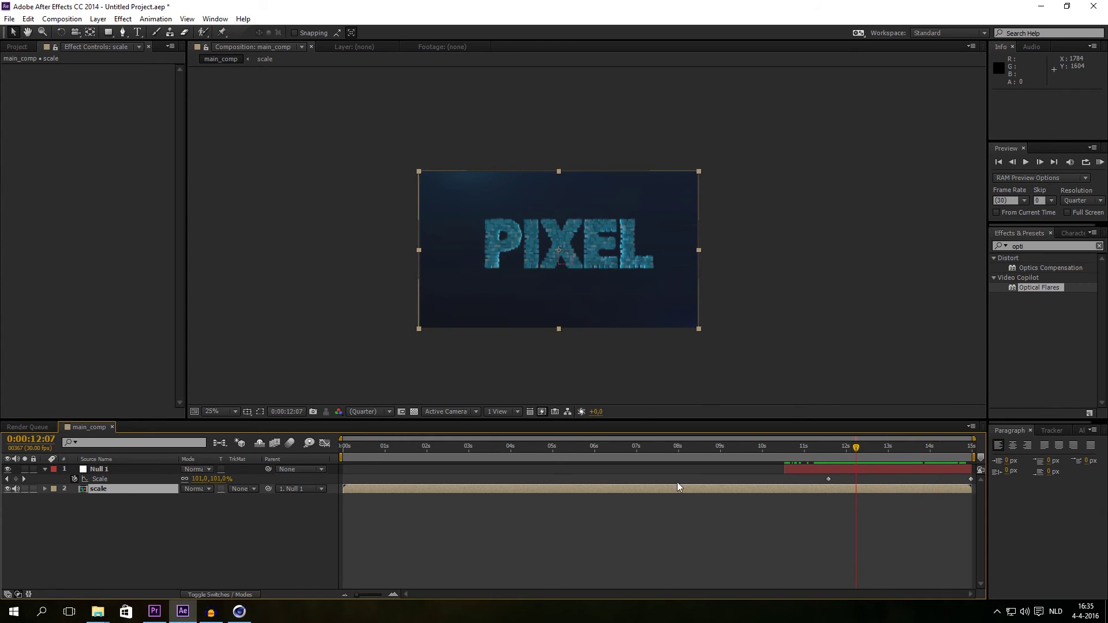
Inside the scale precomp, move the optical_animation flare to start at 11:20, then check main_comp at 12:26.
double_click(102, 491)
left_click(126, 470)
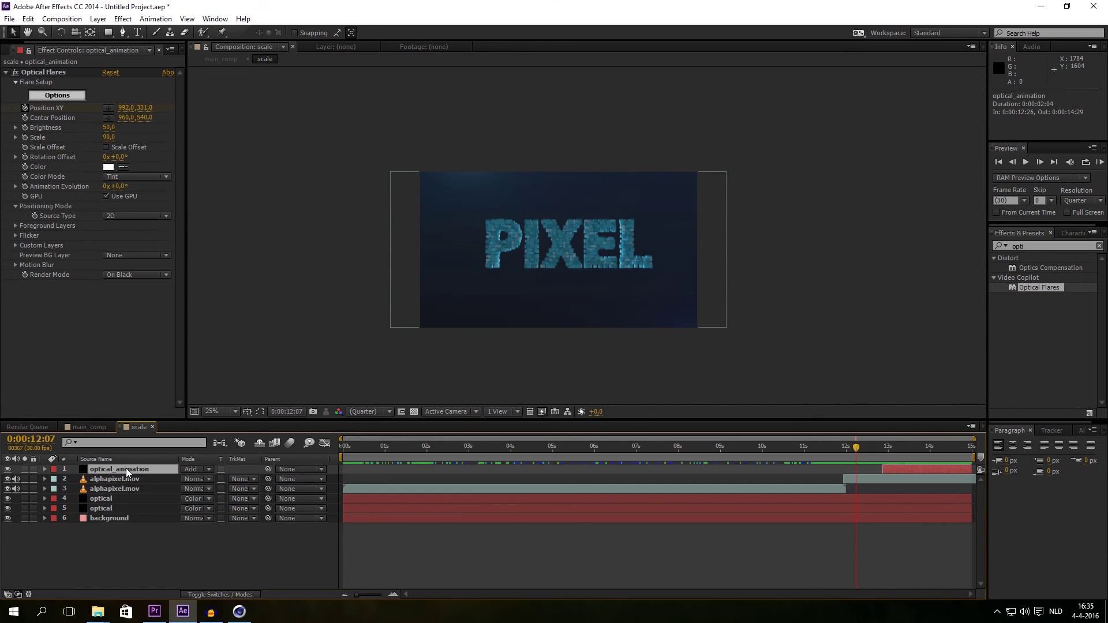
left_click_drag(856, 448, 847, 448)
left_click_drag(905, 475, 888, 449)
left_click(853, 449)
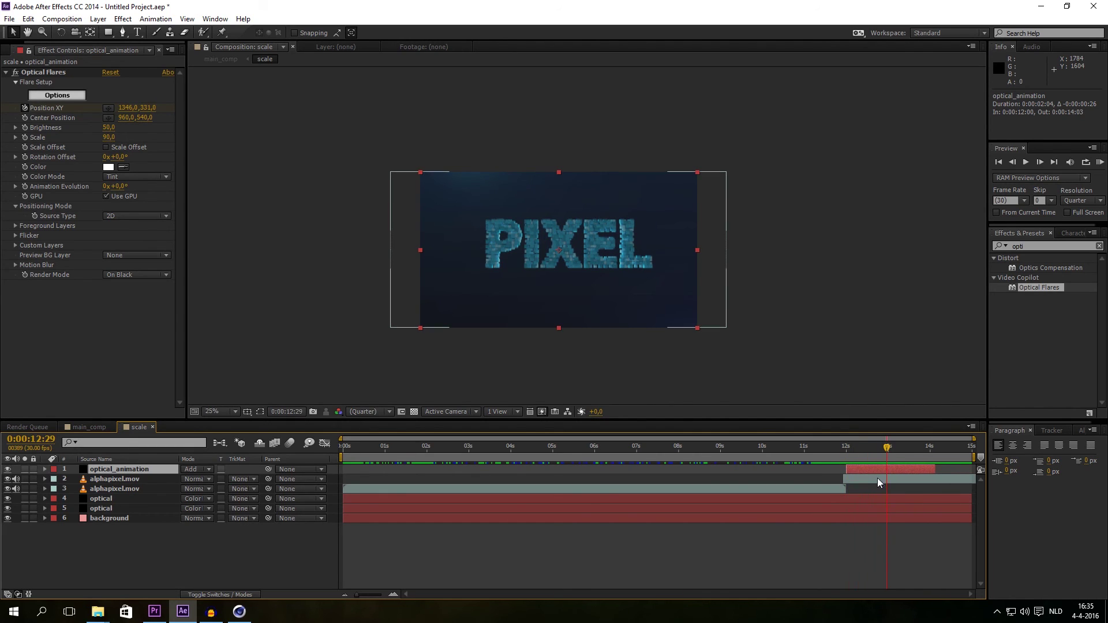
key("u")
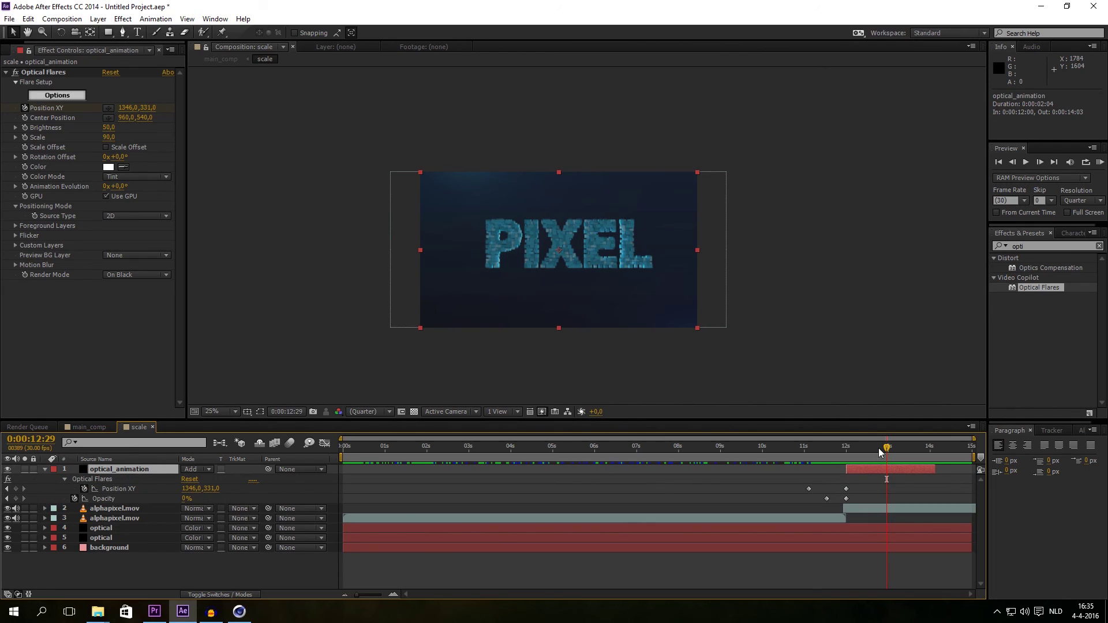
left_click_drag(851, 475, 907, 454)
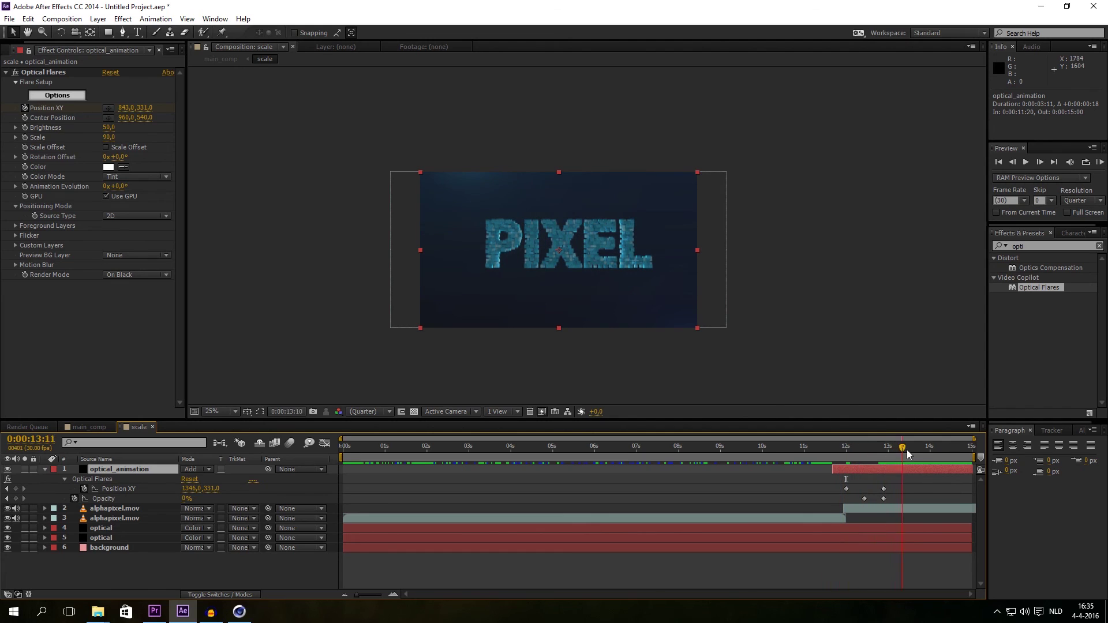
left_click(89, 430)
left_click_drag(832, 448, 884, 444)
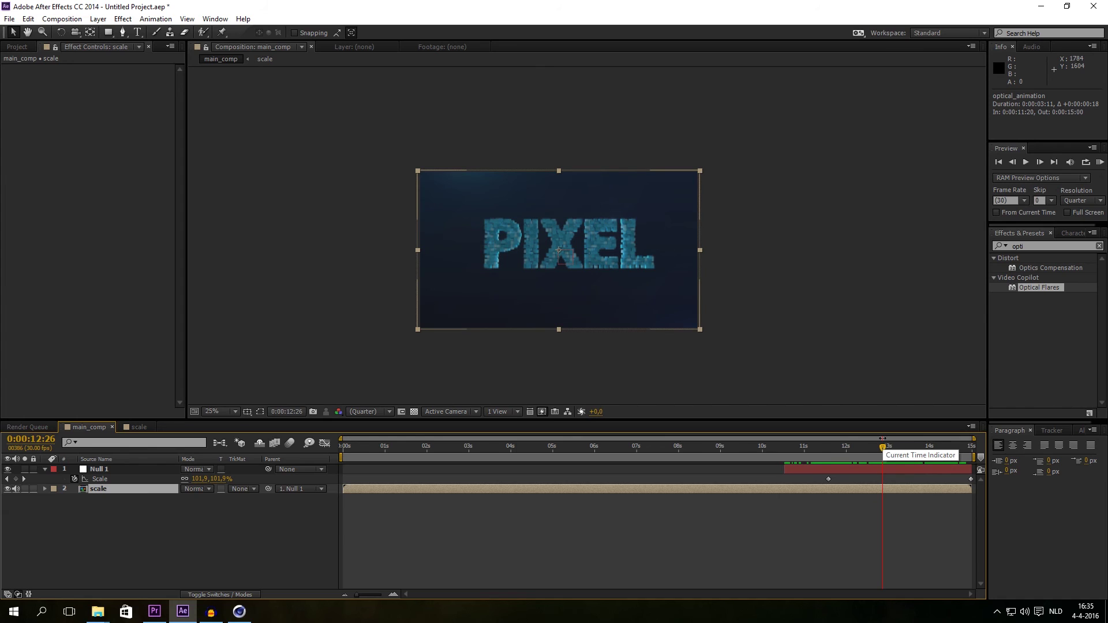
scroll(518, 214, "up", 1)
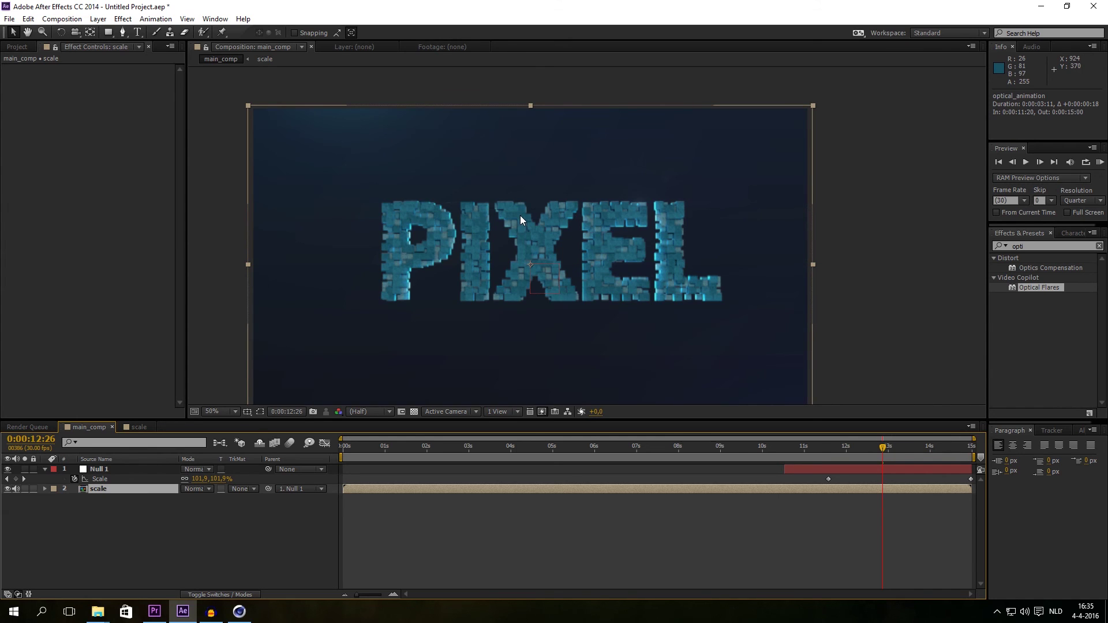